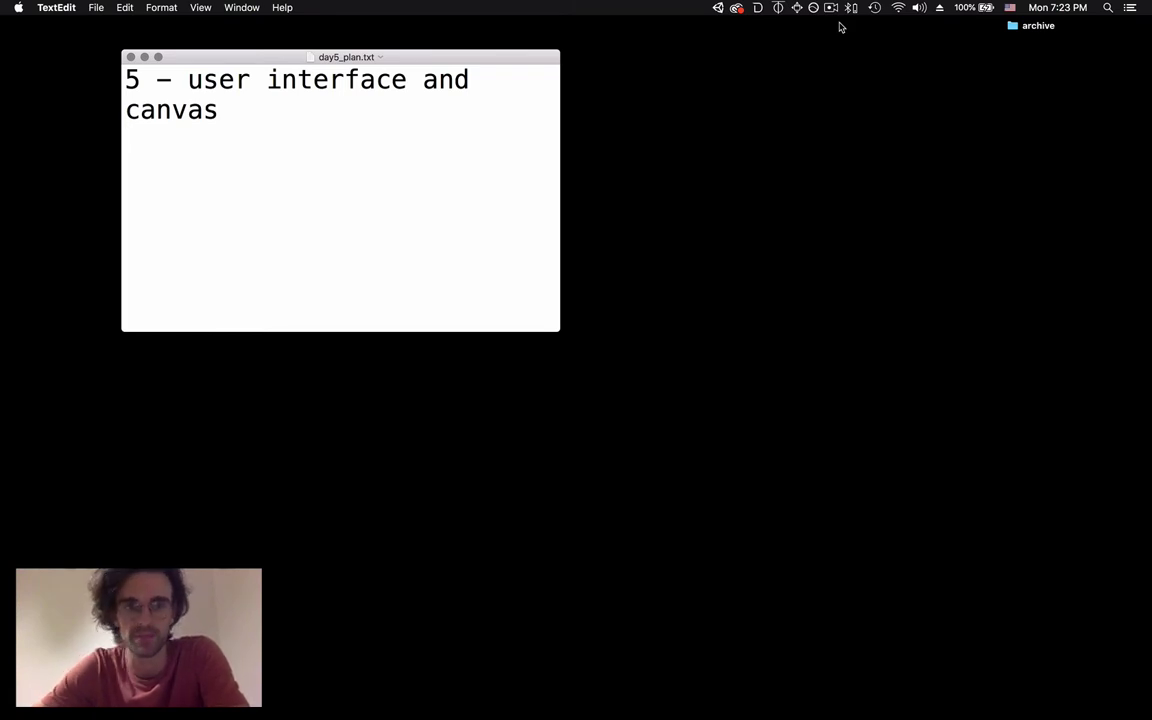
- Launch Unity Hub from the system search
{"action": "key", "text": "super+space"}
{"action": "type", "text": "uni"}
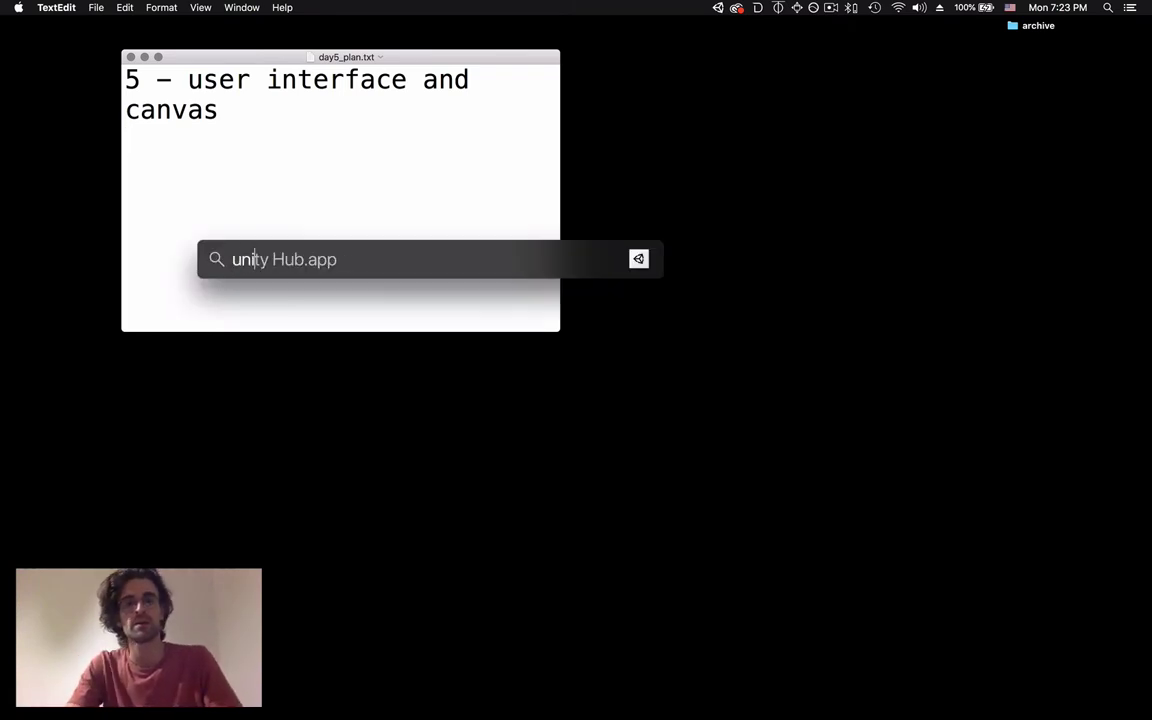
{"action": "key", "text": "Return"}
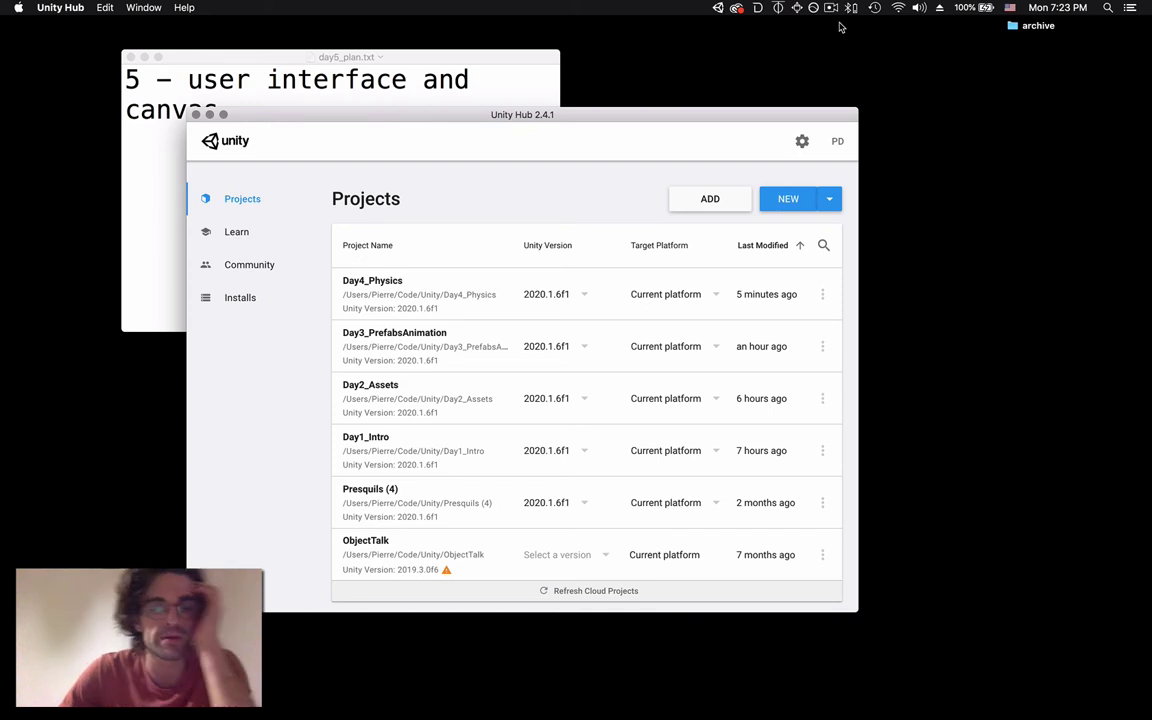
- Create a new 3D project named Day5_UI
{"action": "left_click", "coordinate": [779, 202]}
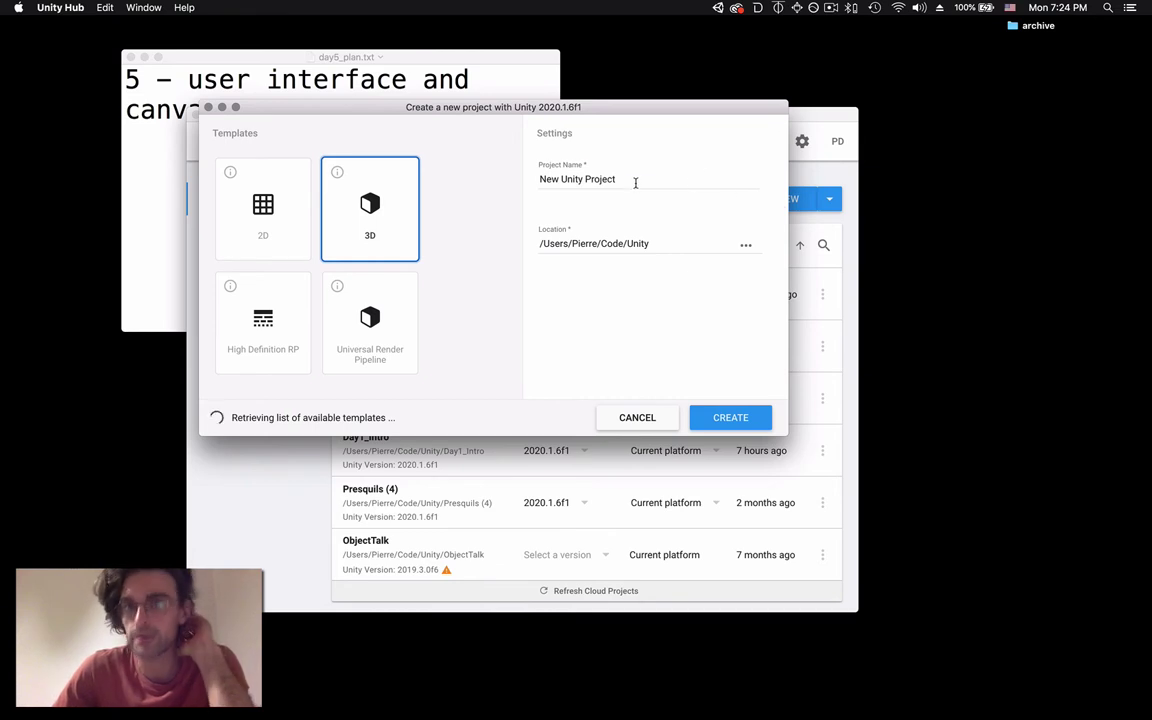
{"action": "left_click", "coordinate": [635, 183]}
{"action": "type", "text": "Day"}
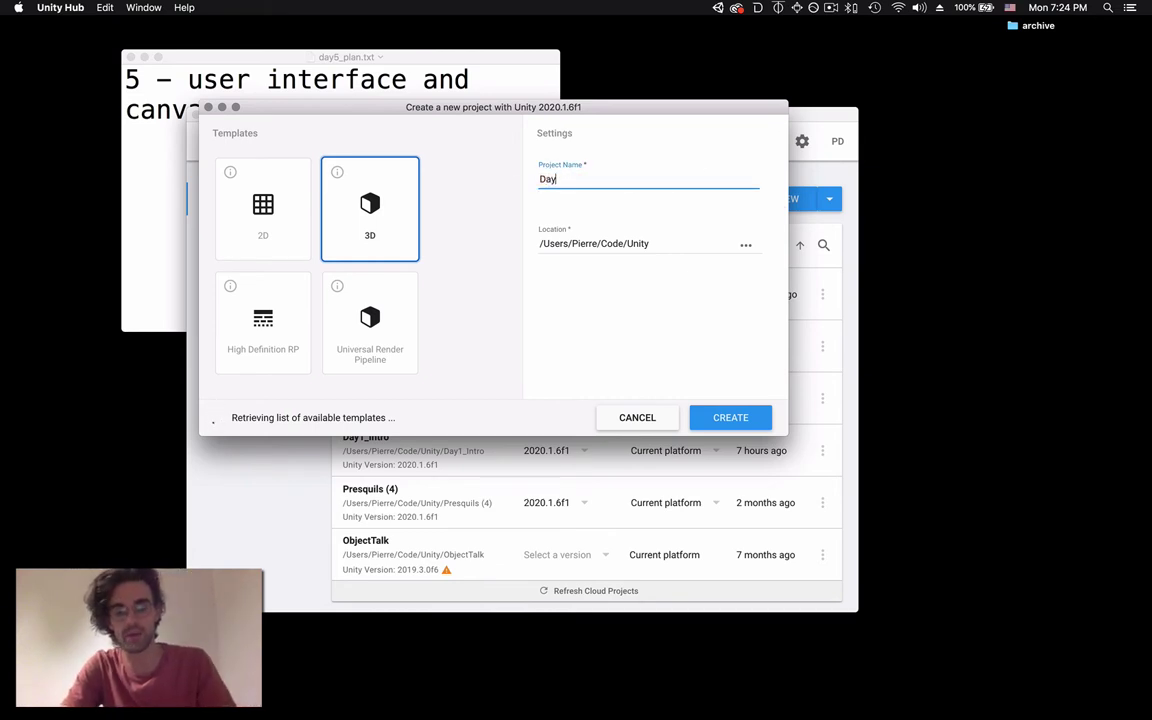
{"action": "type", "text": "5_UI"}
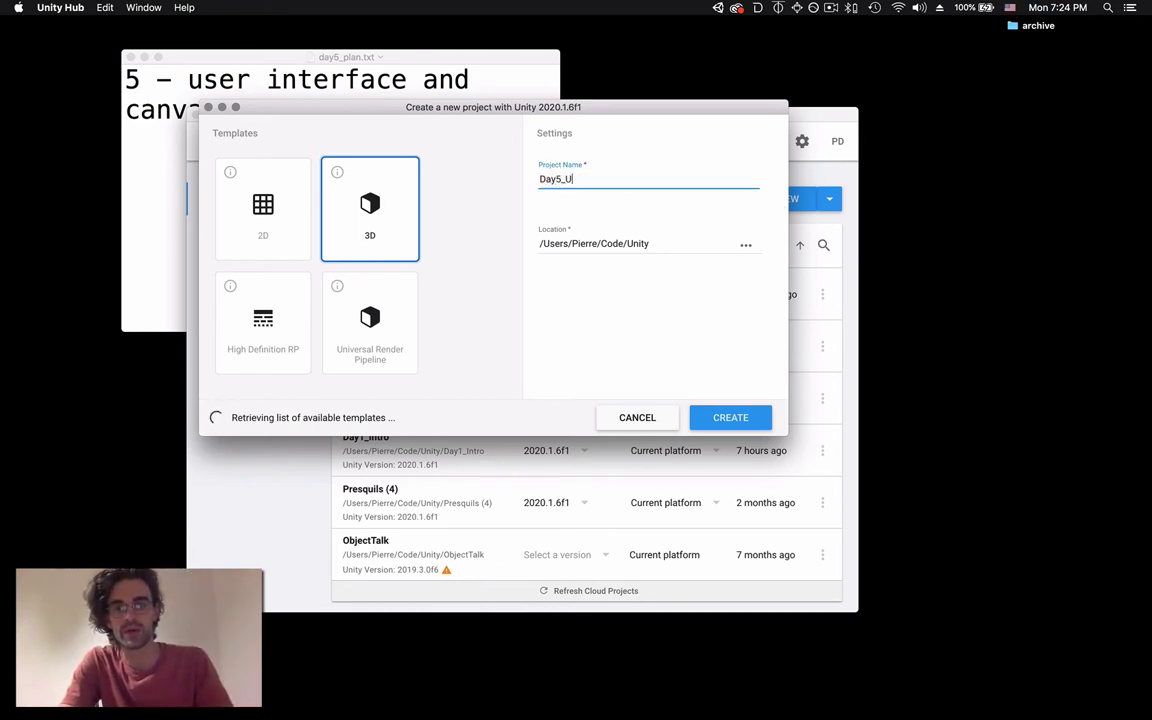
{"action": "left_click", "coordinate": [712, 418]}
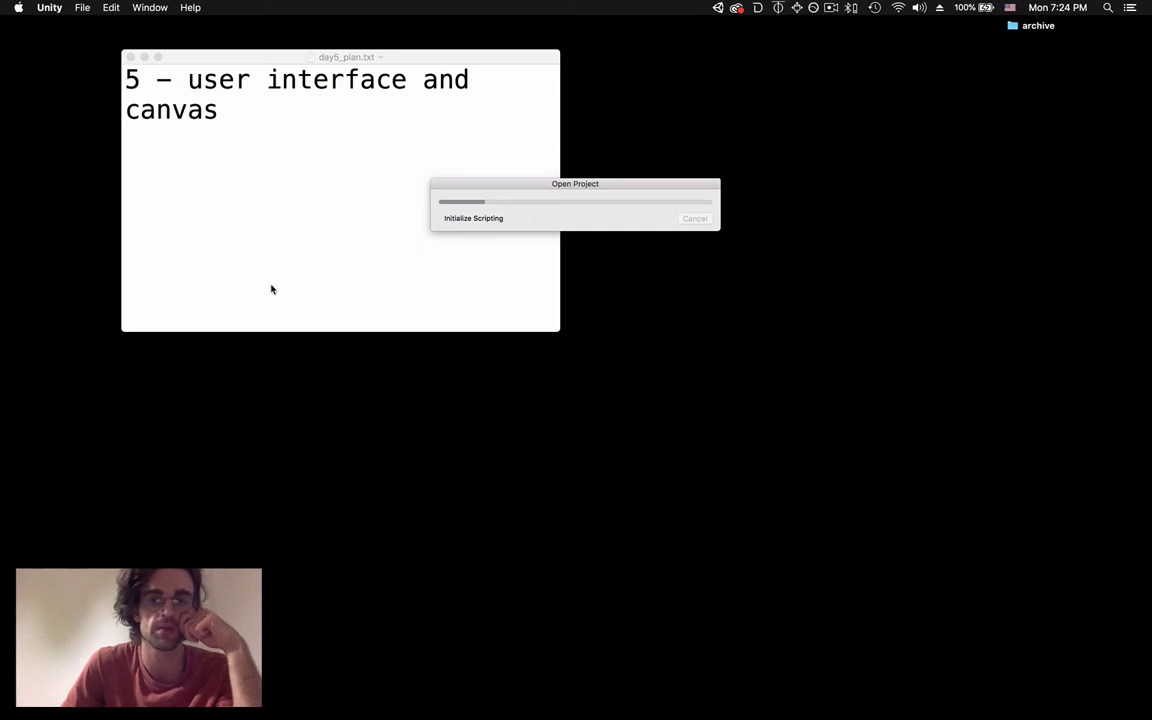
- Bring the lesson notes in TextEdit forward and scroll through them while Unity loads
{"action": "left_click", "coordinate": [271, 174]}
{"action": "scroll", "coordinate": [271, 174], "scroll_direction": "down", "scroll_amount": 5}
{"action": "scroll", "coordinate": [271, 174], "scroll_direction": "down", "scroll_amount": 2}
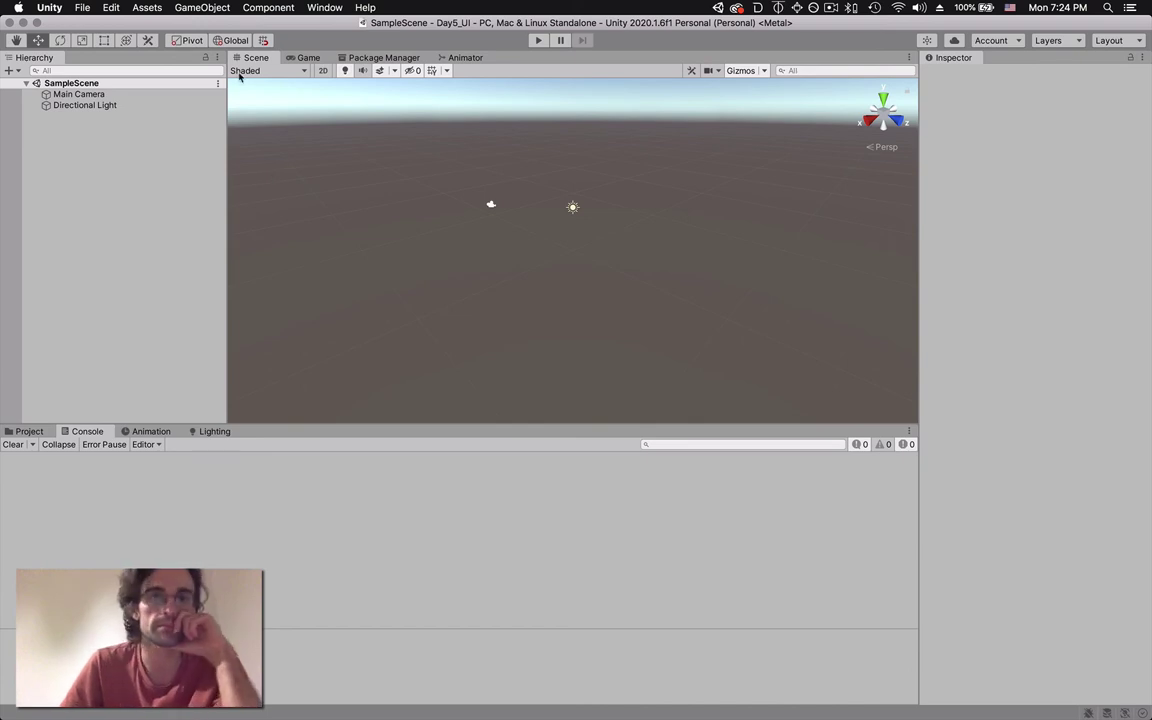
- Add a Canvas to SampleScene from GameObject > UI
{"action": "left_click", "coordinate": [194, 6]}
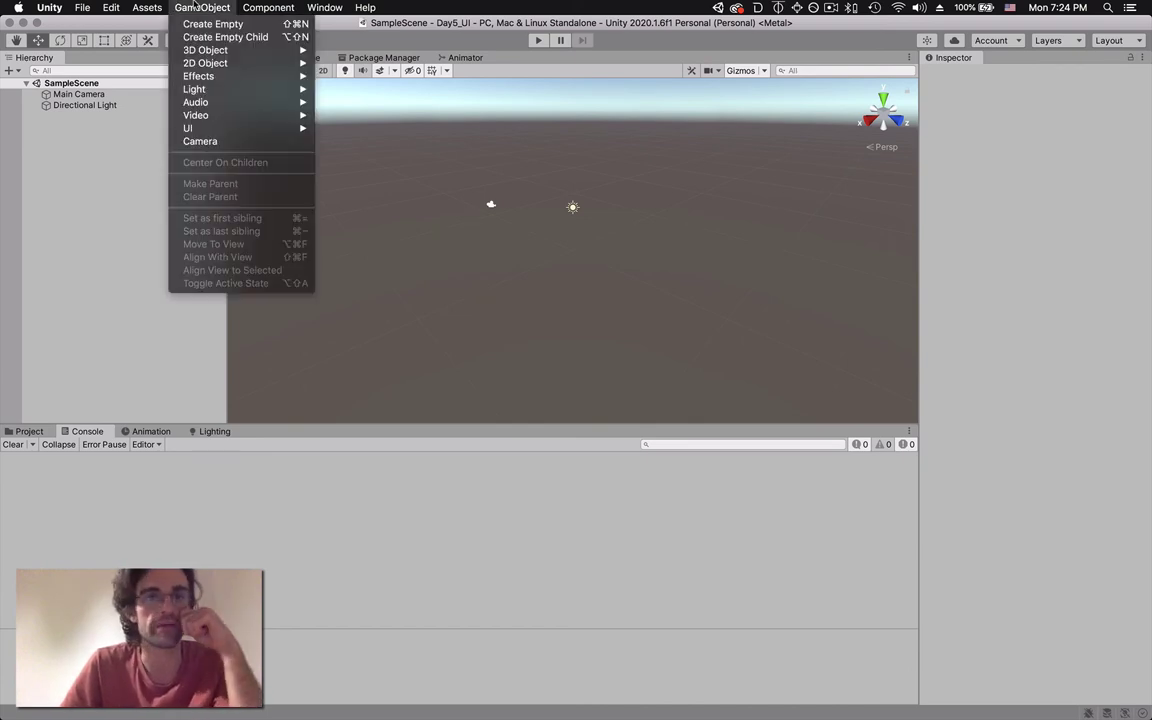
{"action": "mouse_move", "coordinate": [188, 130]}
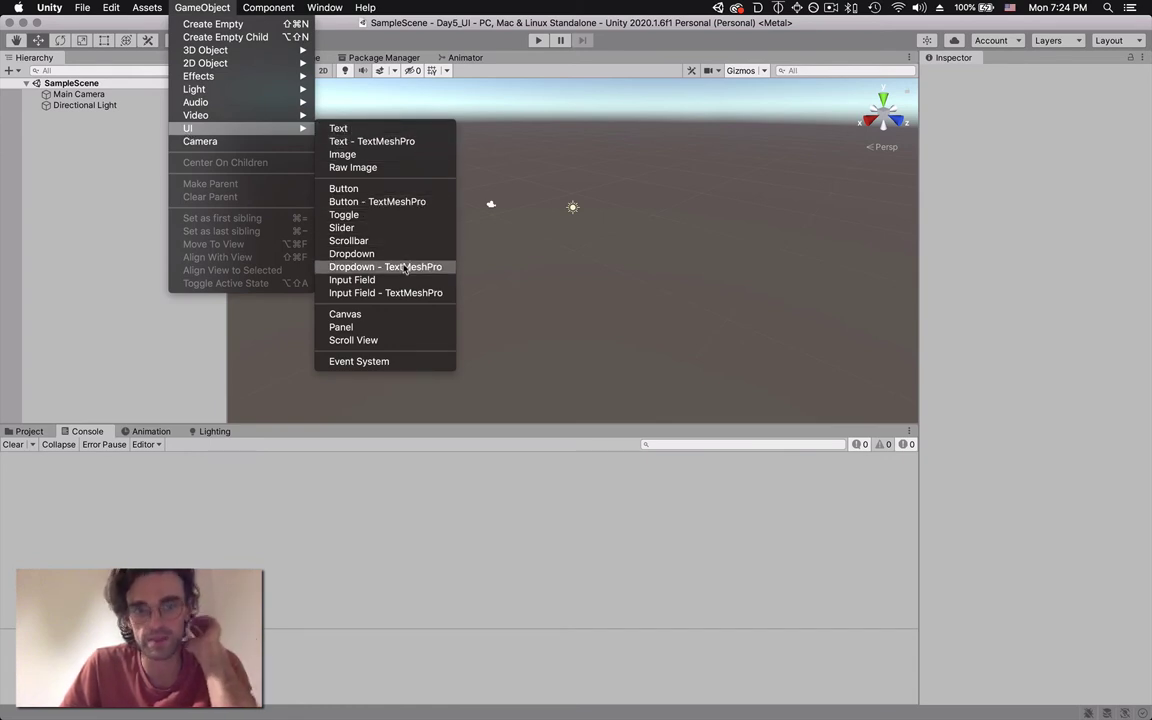
{"action": "left_click", "coordinate": [392, 316]}
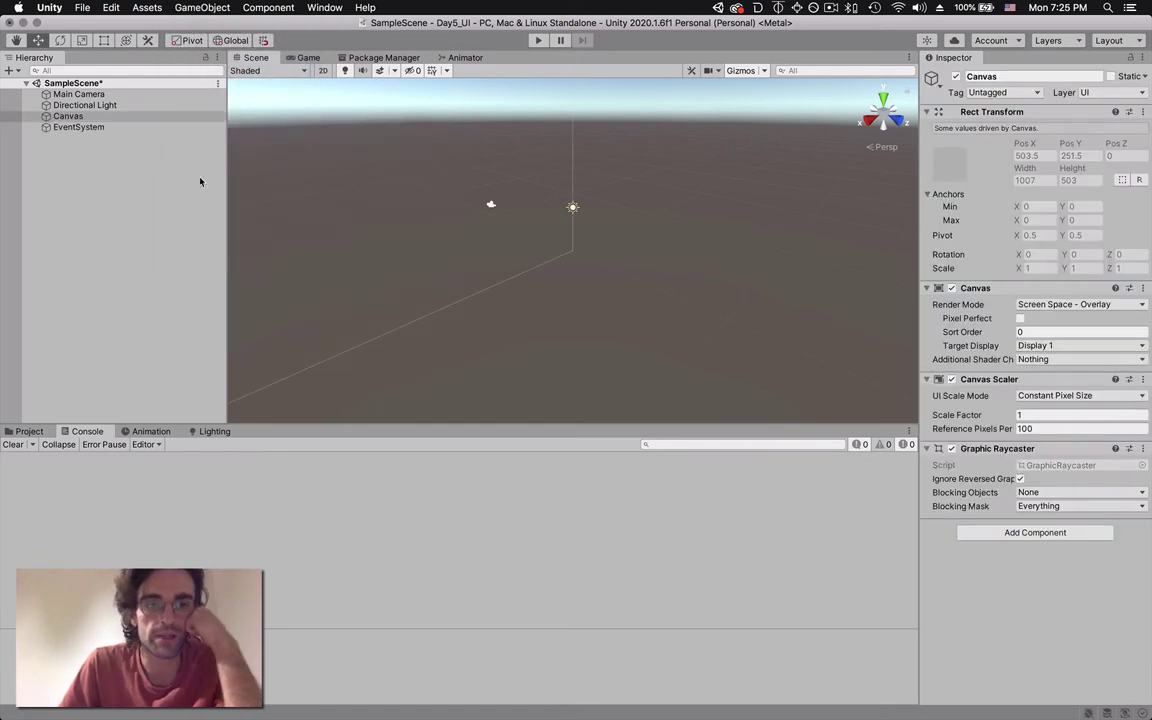
- Inspect the new Canvas and EventSystem, then reselect the Canvas
{"action": "left_click", "coordinate": [105, 117]}
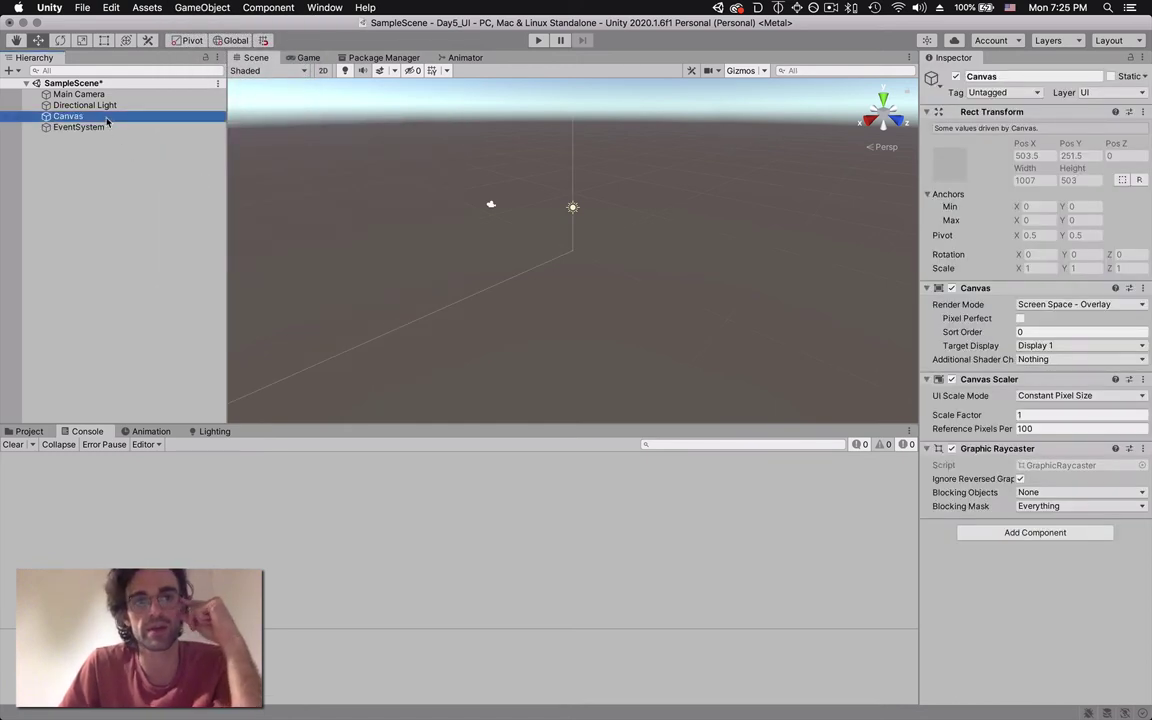
{"action": "left_click", "coordinate": [109, 128]}
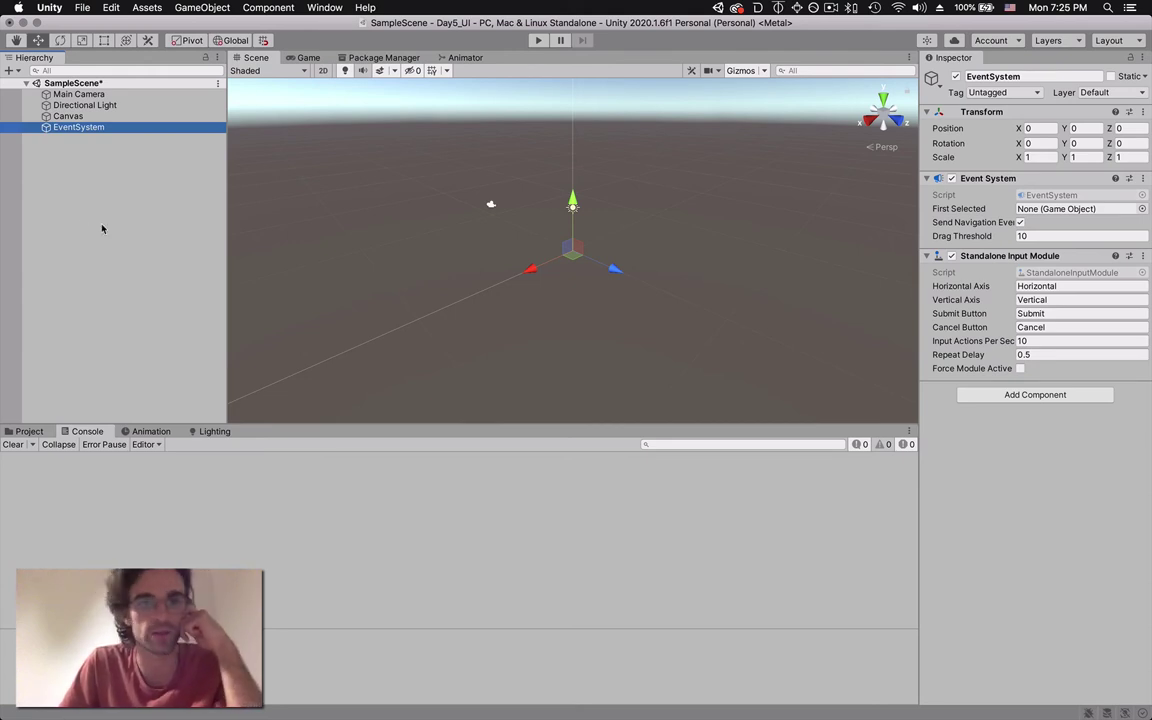
{"action": "left_click", "coordinate": [118, 137]}
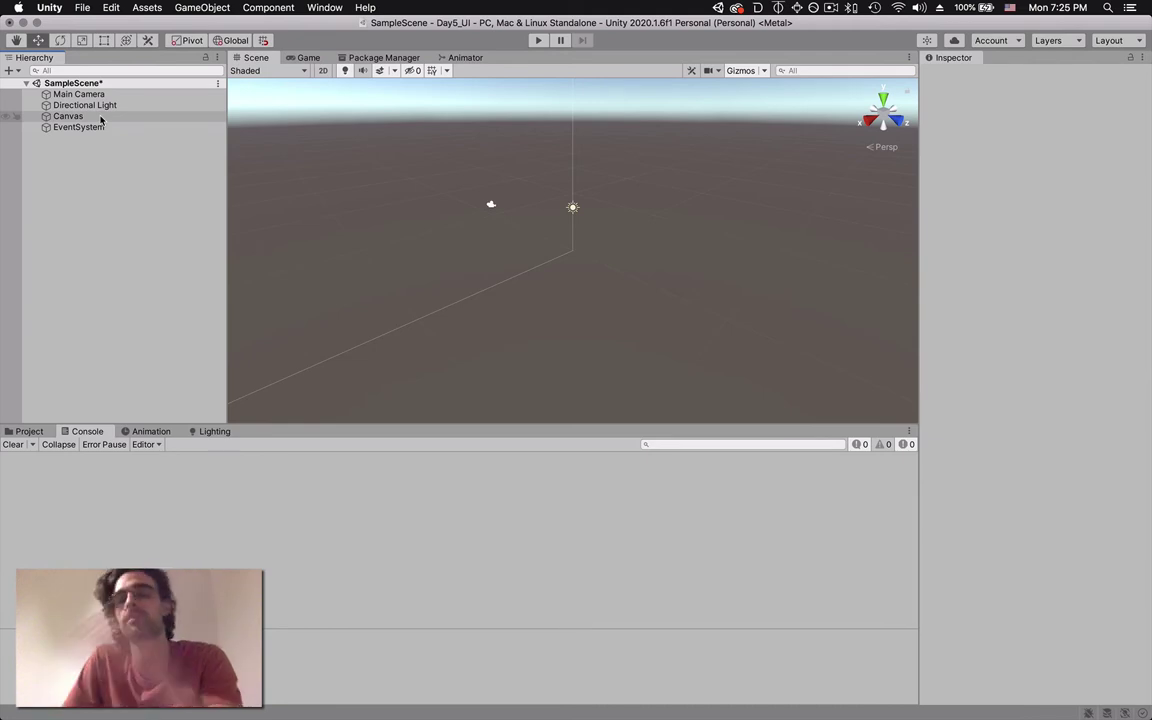
{"action": "left_click", "coordinate": [100, 119]}
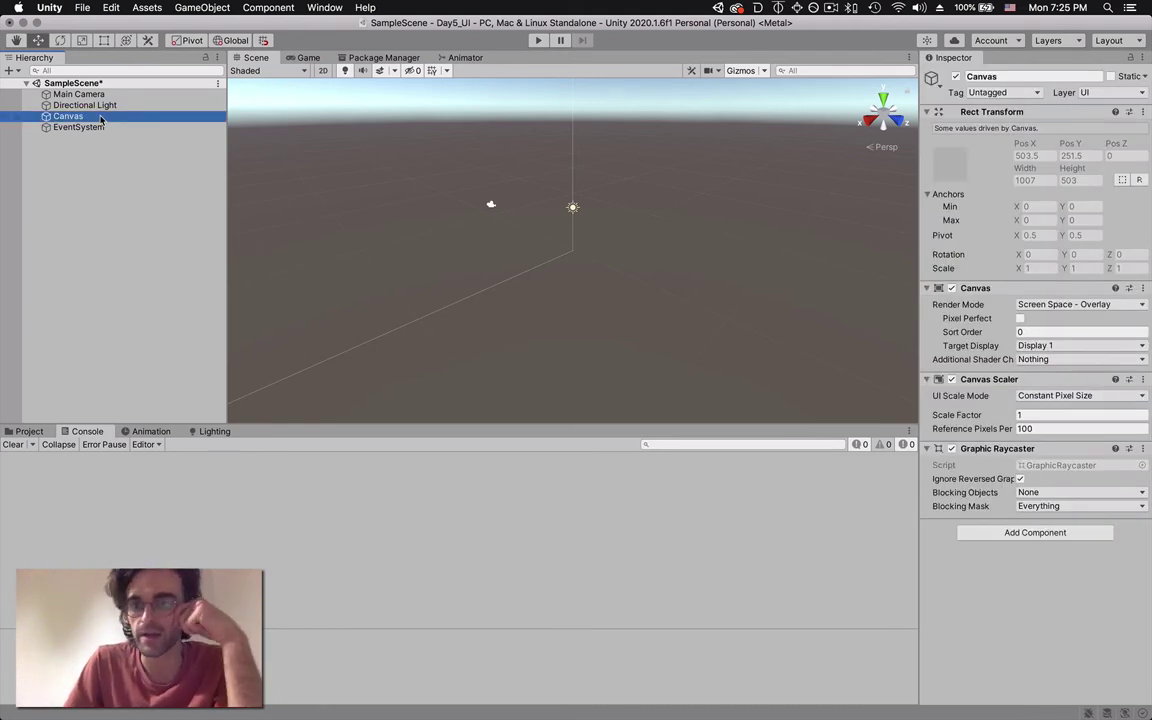
{"action": "left_click", "coordinate": [199, 7]}
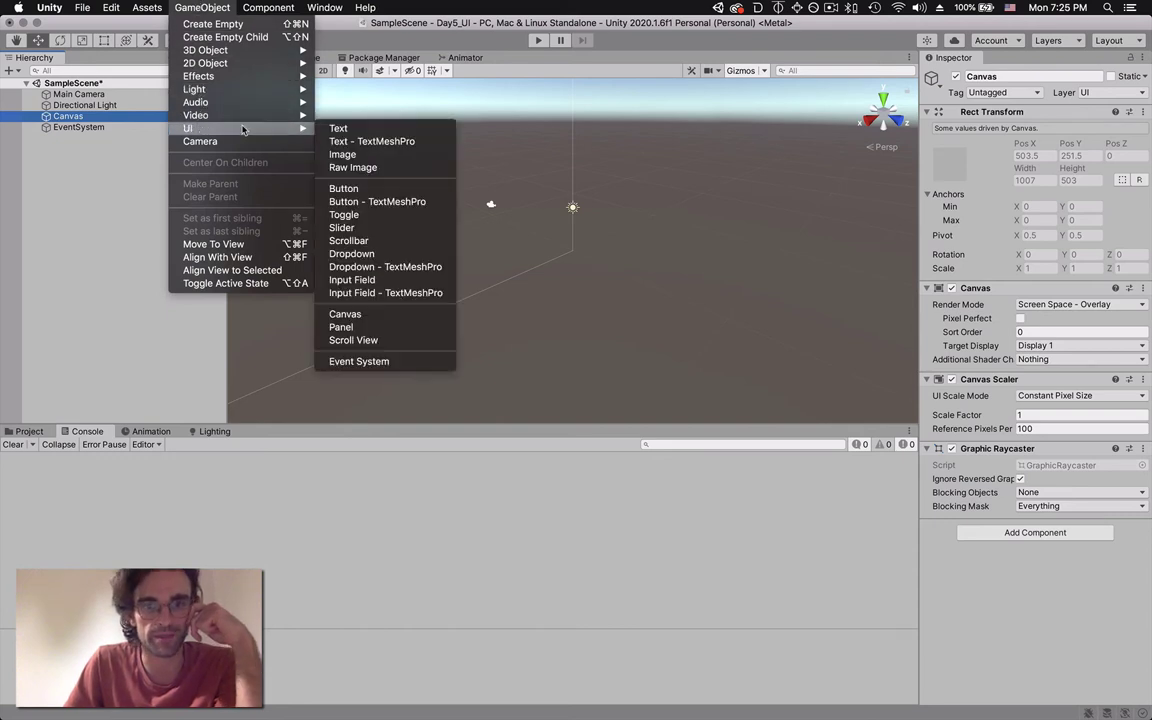
- Add a UI Image under the Canvas and frame it in the Scene view
{"action": "left_click", "coordinate": [361, 156]}
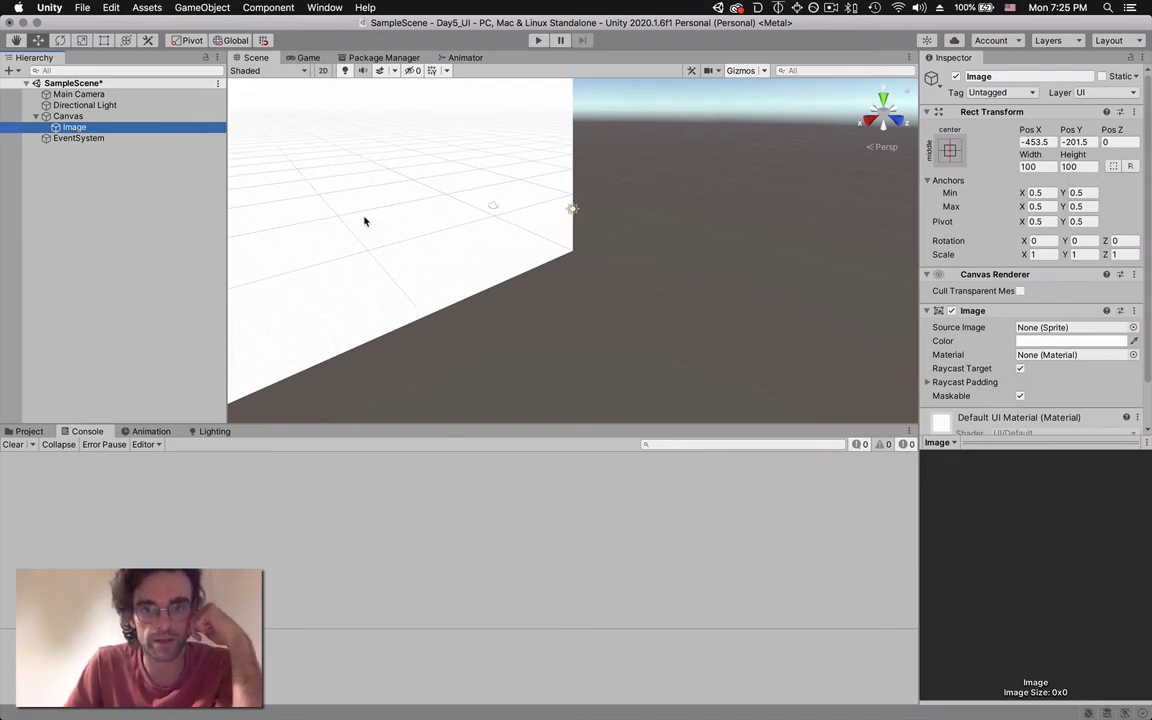
{"action": "key", "text": "f"}
{"action": "scroll", "coordinate": [365, 221], "scroll_direction": "down", "scroll_amount": 3}
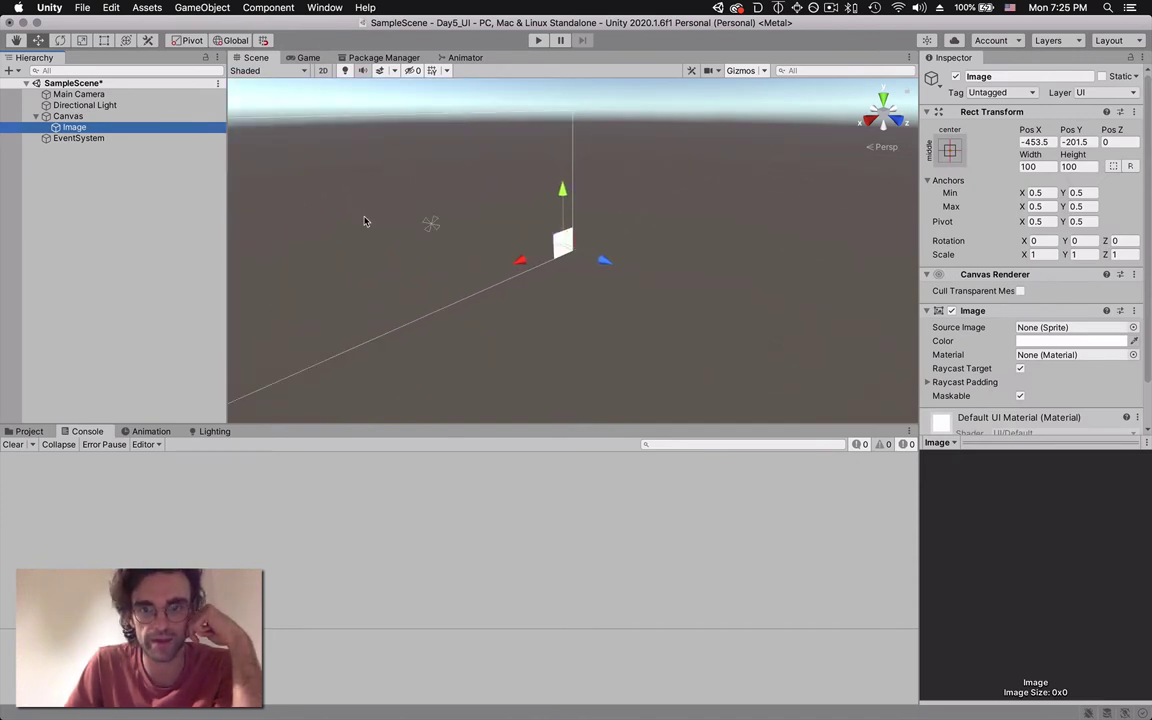
{"action": "scroll", "coordinate": [365, 221], "scroll_direction": "up", "scroll_amount": 5}
{"action": "scroll", "coordinate": [365, 221], "scroll_direction": "down", "scroll_amount": 3}
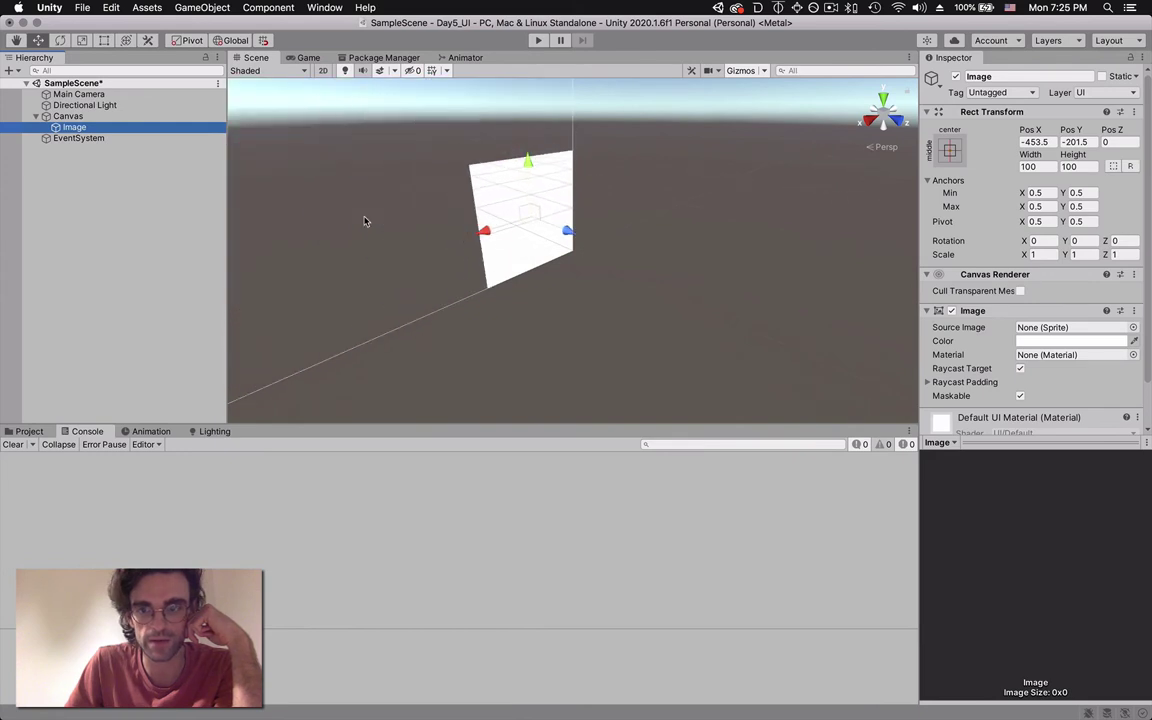
{"action": "scroll", "coordinate": [365, 221], "scroll_direction": "down", "scroll_amount": 5}
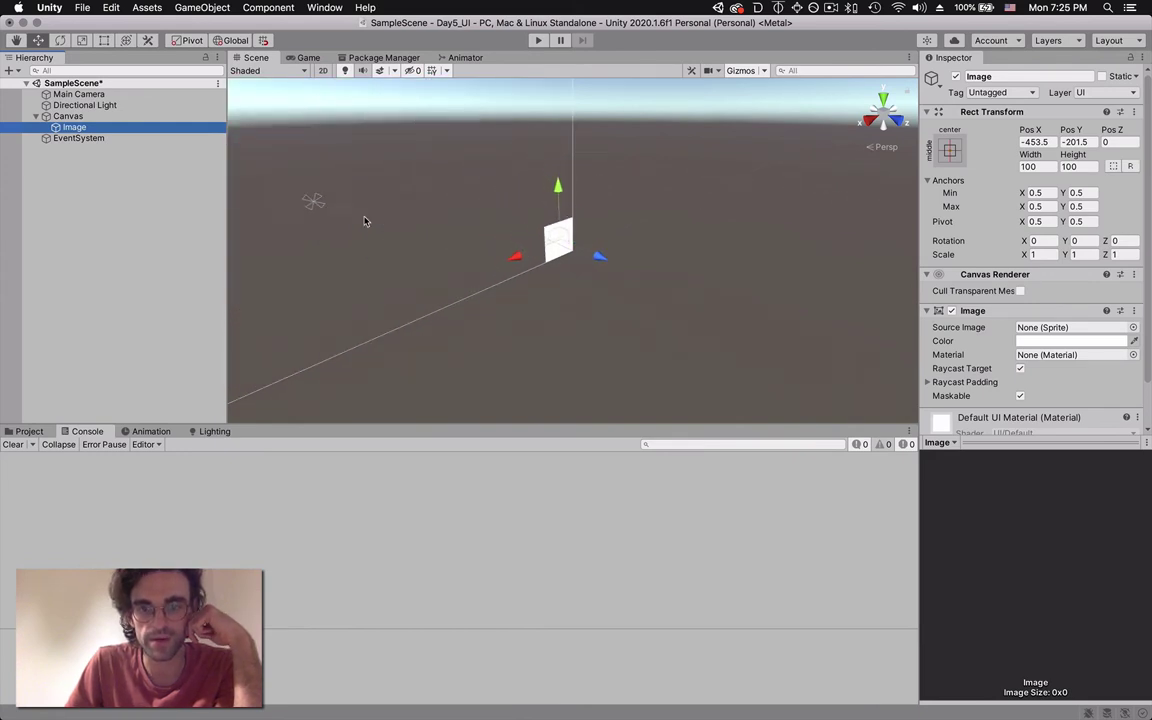
{"action": "scroll", "coordinate": [365, 221], "scroll_direction": "up", "scroll_amount": 5}
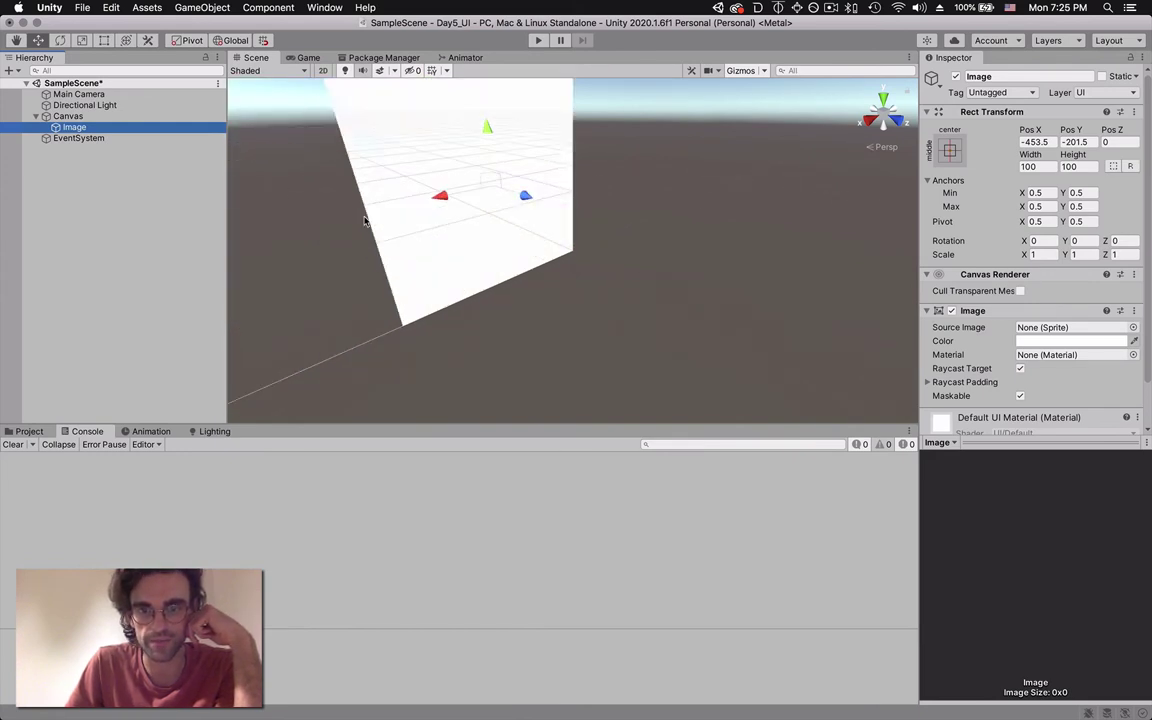
{"action": "scroll", "coordinate": [365, 221], "scroll_direction": "up", "scroll_amount": 4}
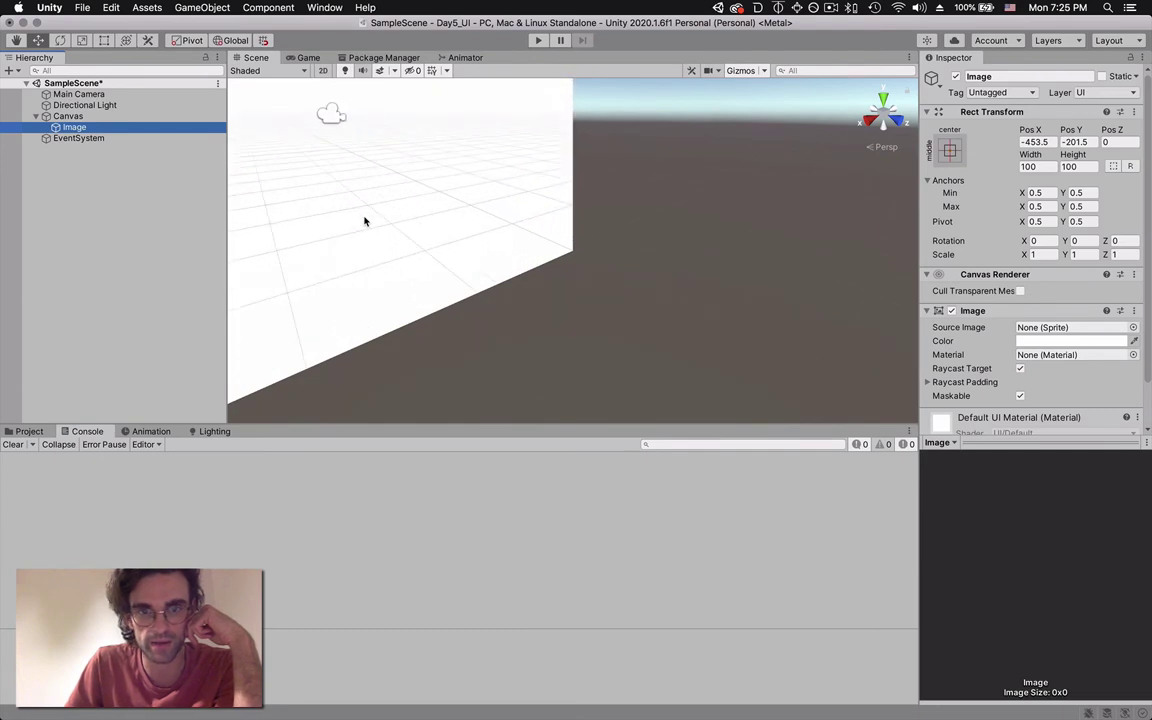
- Move the Main Camera back to Z -42 and check the white square in the Game view
{"action": "left_click", "coordinate": [330, 117]}
{"action": "scroll", "coordinate": [330, 121], "scroll_direction": "down", "scroll_amount": 6}
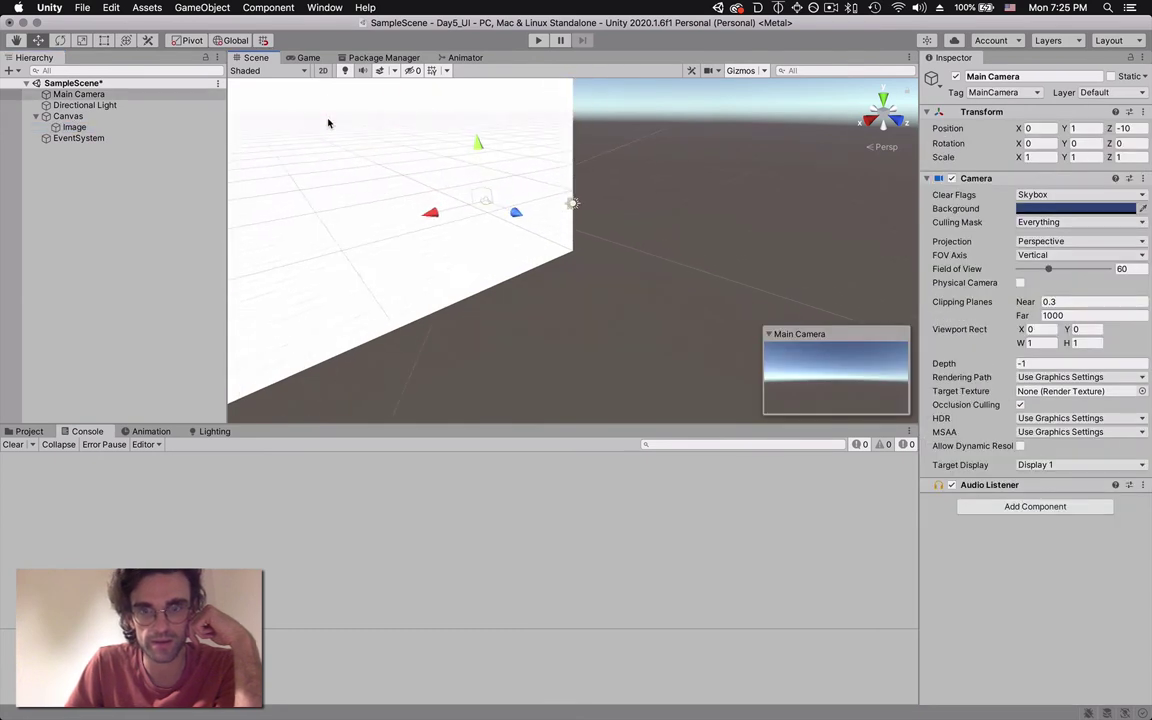
{"action": "scroll", "coordinate": [329, 123], "scroll_direction": "down", "scroll_amount": 1}
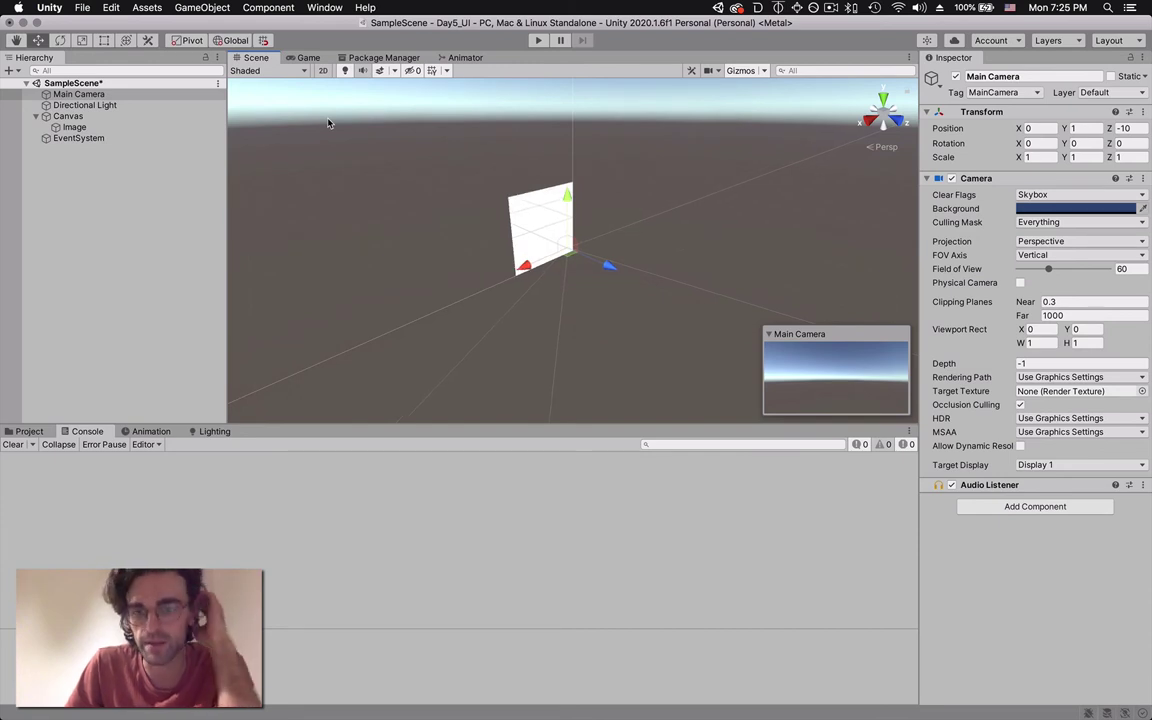
{"action": "mouse_move", "coordinate": [589, 264]}
{"action": "left_mouse_down"}
{"action": "mouse_move", "coordinate": [609, 266]}
{"action": "mouse_move", "coordinate": [593, 261]}
{"action": "left_mouse_up"}
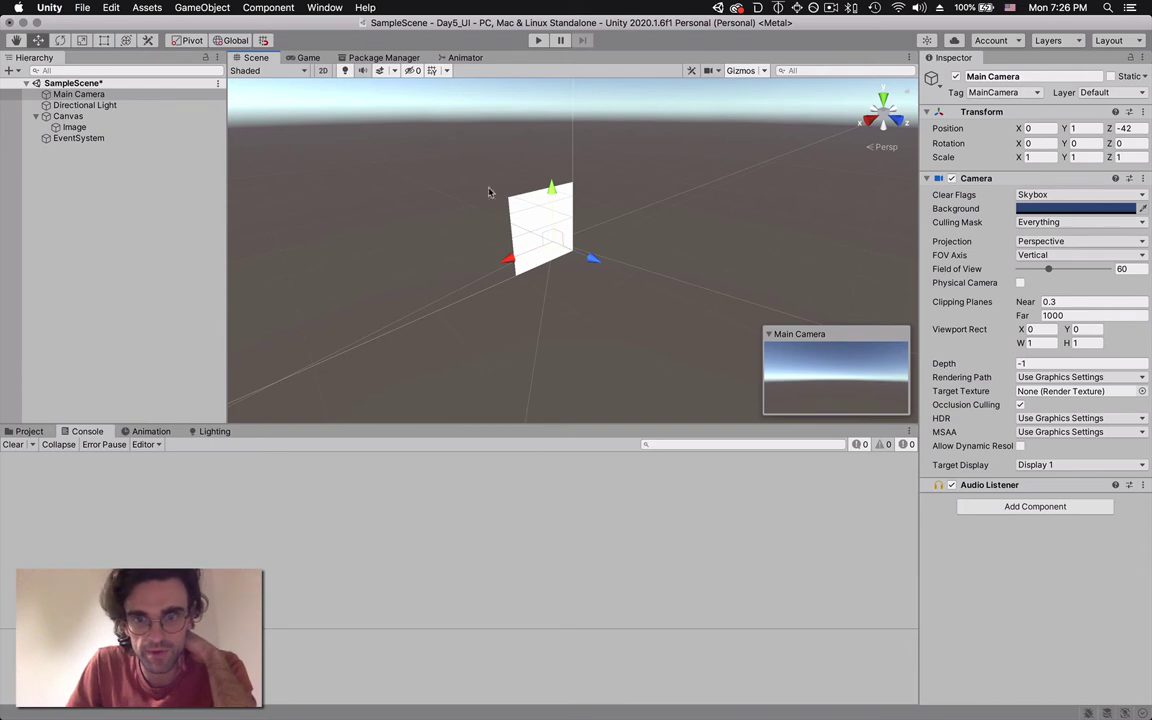
{"action": "left_click", "coordinate": [300, 58]}
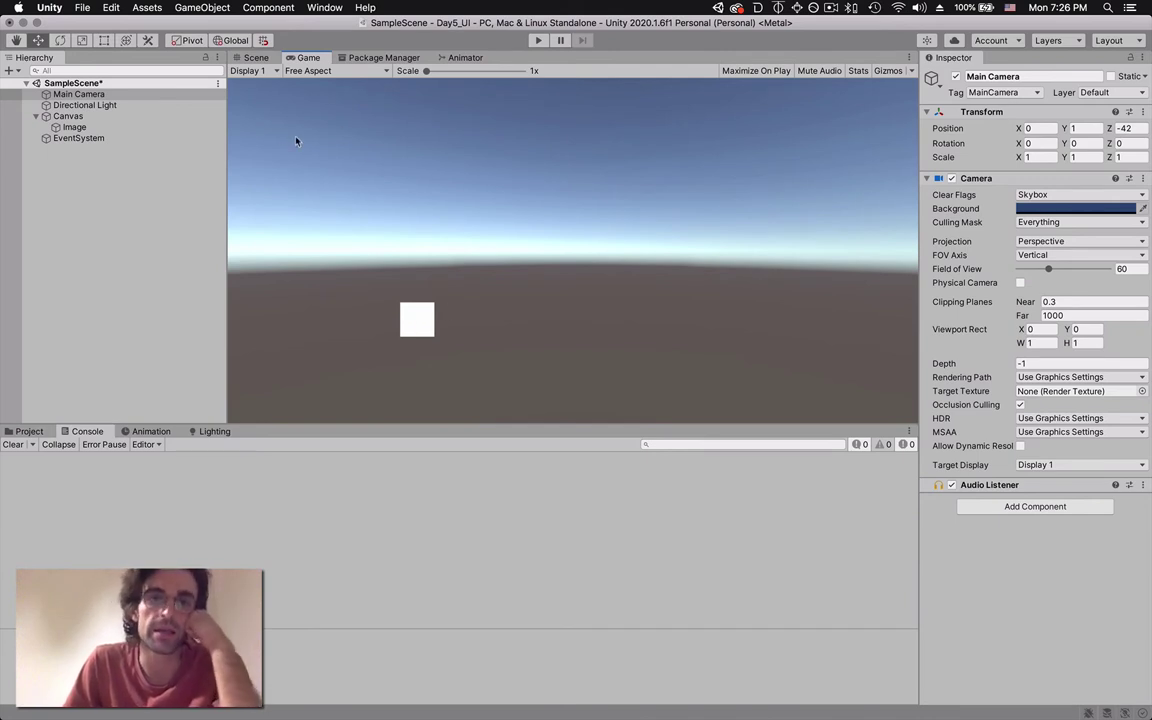
- Drag the Image's Pos X in the Inspector to 81, shifting it right
{"action": "left_click", "coordinate": [253, 57]}
{"action": "scroll", "coordinate": [501, 259], "scroll_direction": "down", "scroll_amount": 5}
{"action": "scroll", "coordinate": [501, 259], "scroll_direction": "up", "scroll_amount": 3}
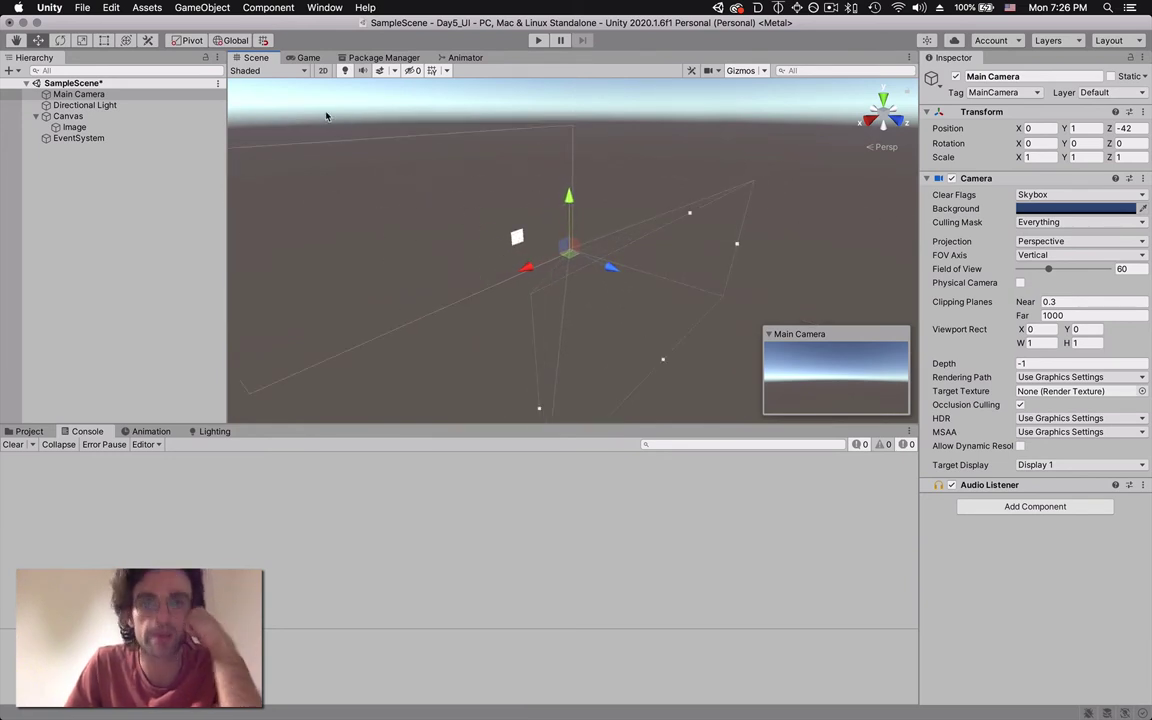
{"action": "left_click", "coordinate": [291, 58]}
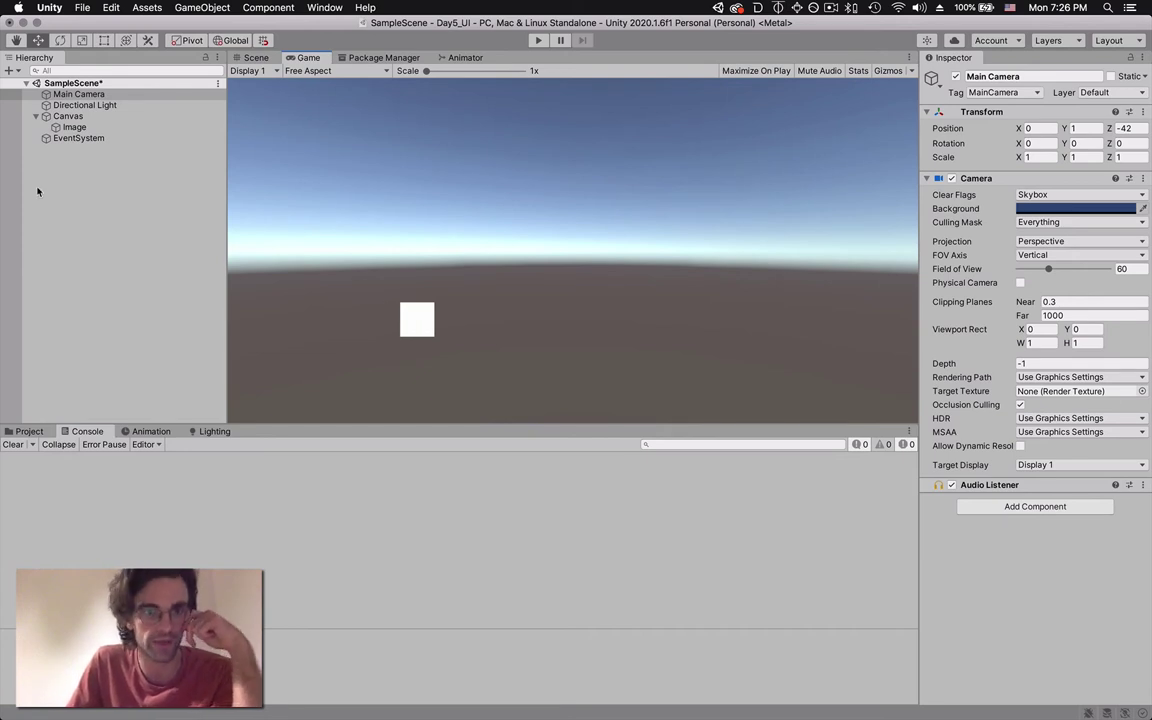
{"action": "left_click", "coordinate": [104, 127]}
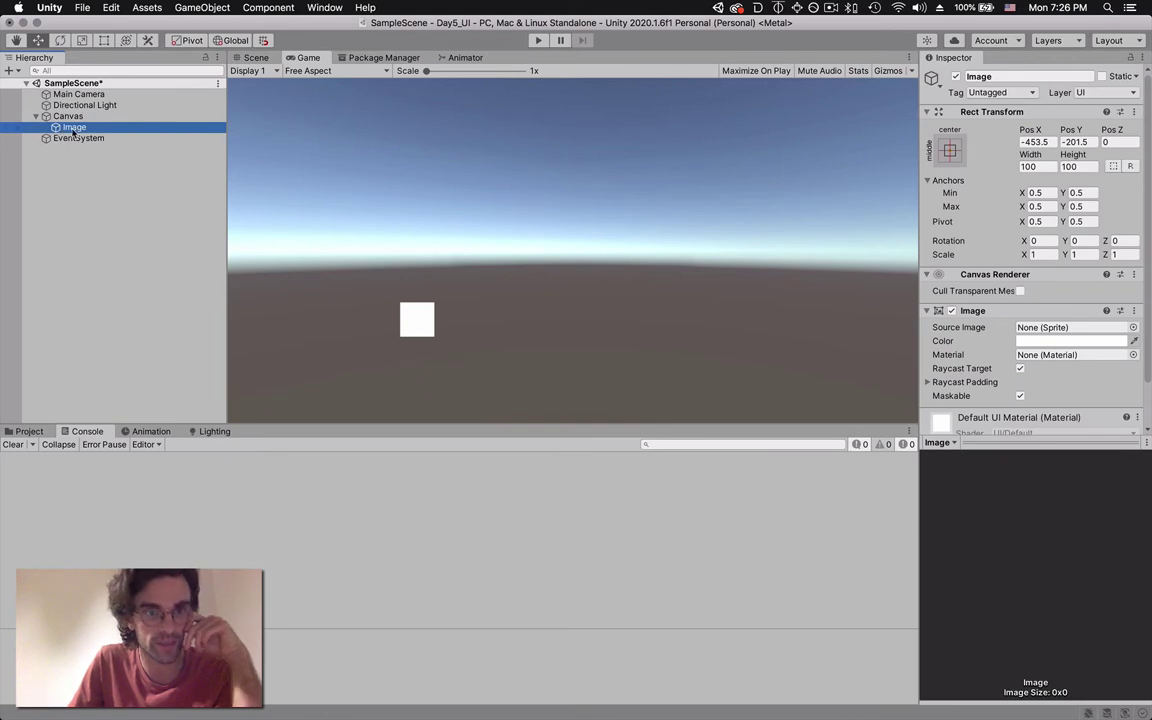
{"action": "left_click_drag", "start_coordinate": [1030, 130], "coordinate": [608, 258]}
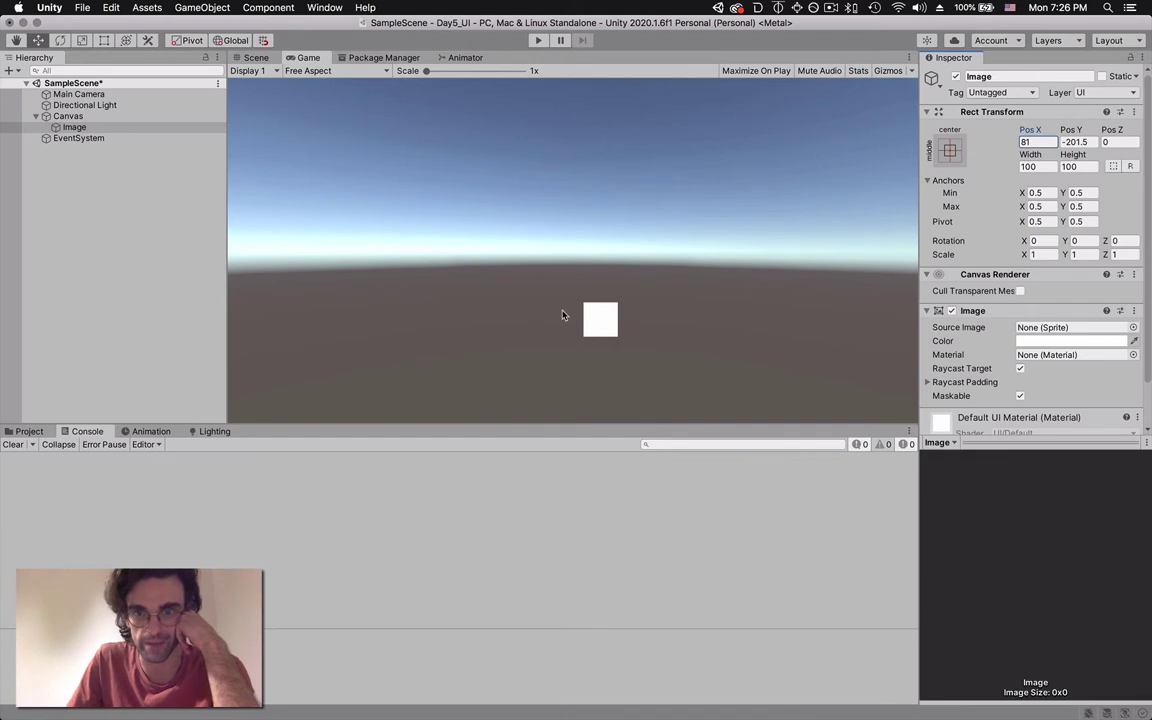
- Orbit around the canvas, reselect the Image, and preview it in the Game view
{"action": "left_click", "coordinate": [255, 58]}
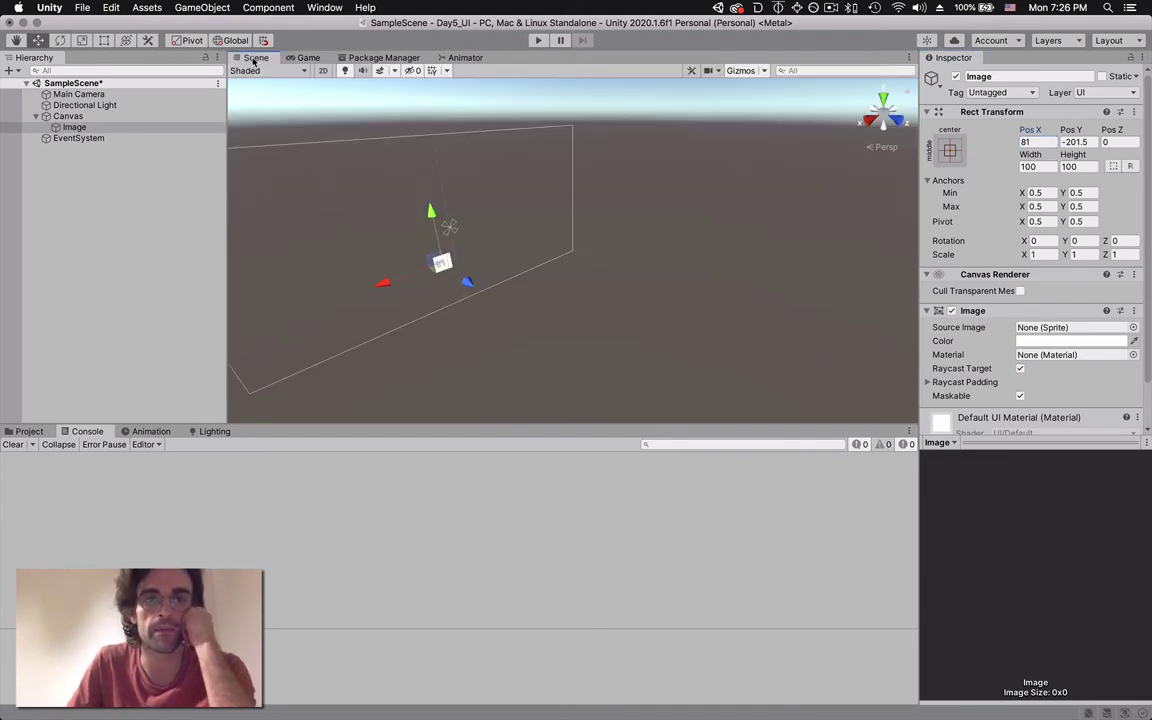
{"action": "left_click_drag", "start_coordinate": [300, 318], "coordinate": [301, 316], "text": "alt"}
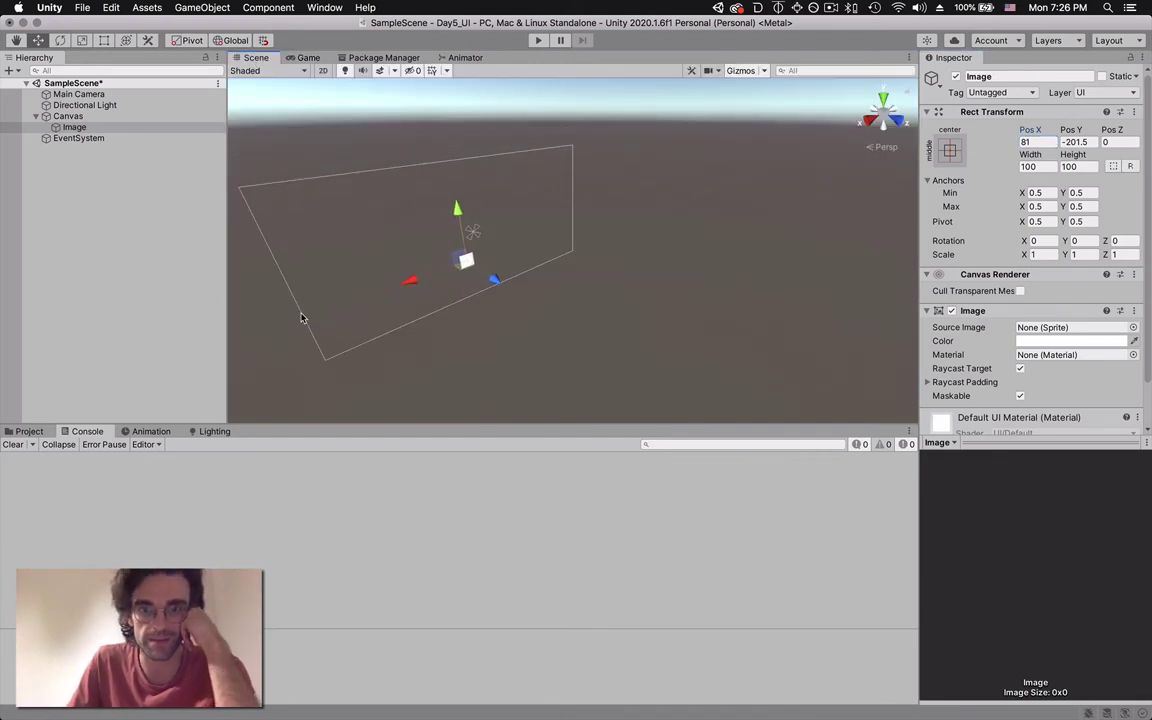
{"action": "left_click_drag", "start_coordinate": [443, 295], "coordinate": [610, 288], "text": "alt"}
{"action": "left_click", "coordinate": [105, 95]}
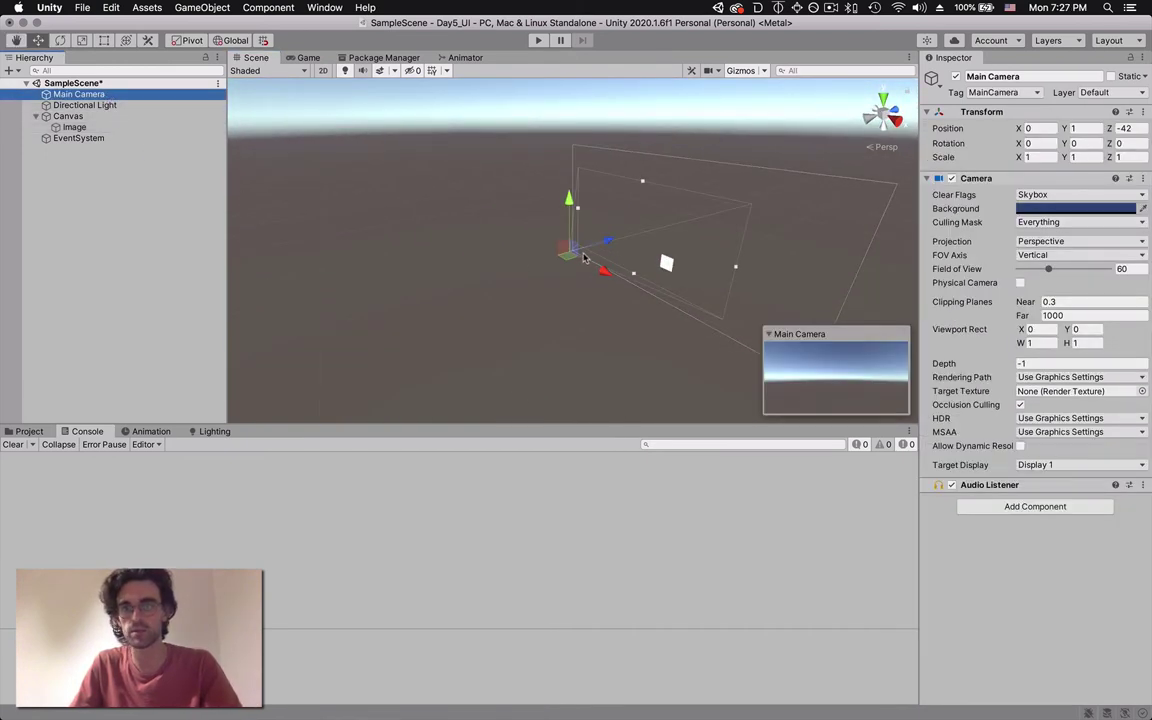
{"action": "left_click", "coordinate": [75, 127]}
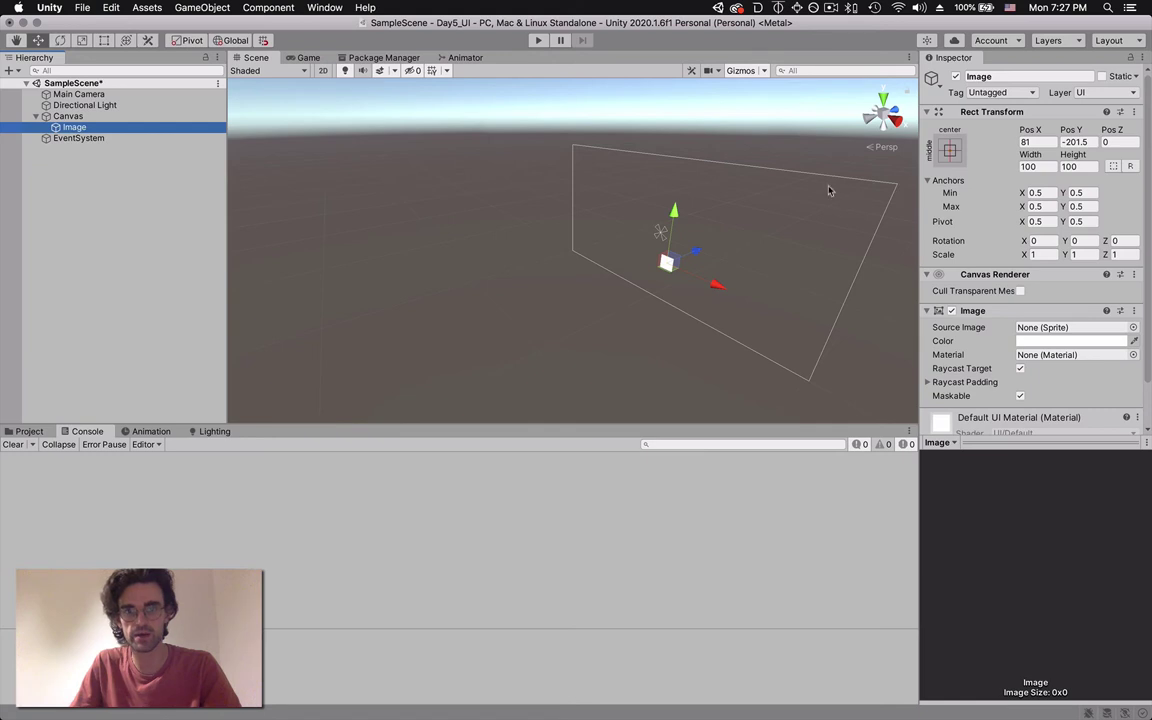
{"action": "left_click", "coordinate": [306, 58]}
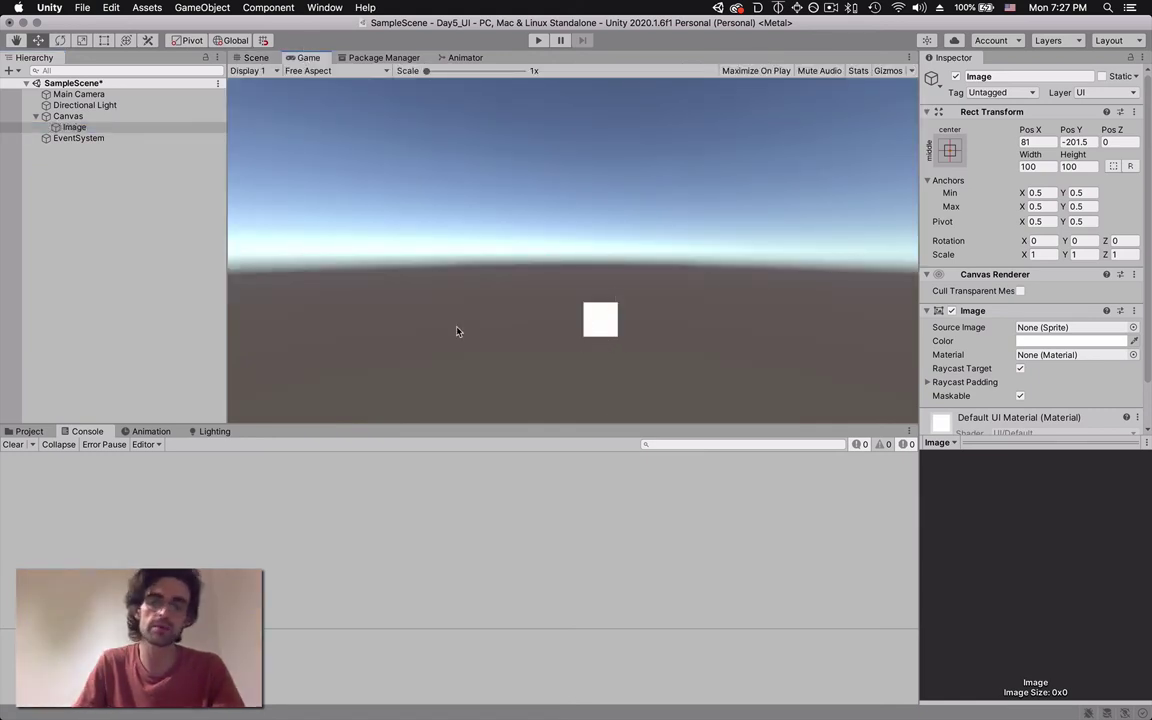
- Set the Game view to iPhone 8 (750x1334) portrait, then return to the Scene view
{"action": "left_click", "coordinate": [385, 72]}
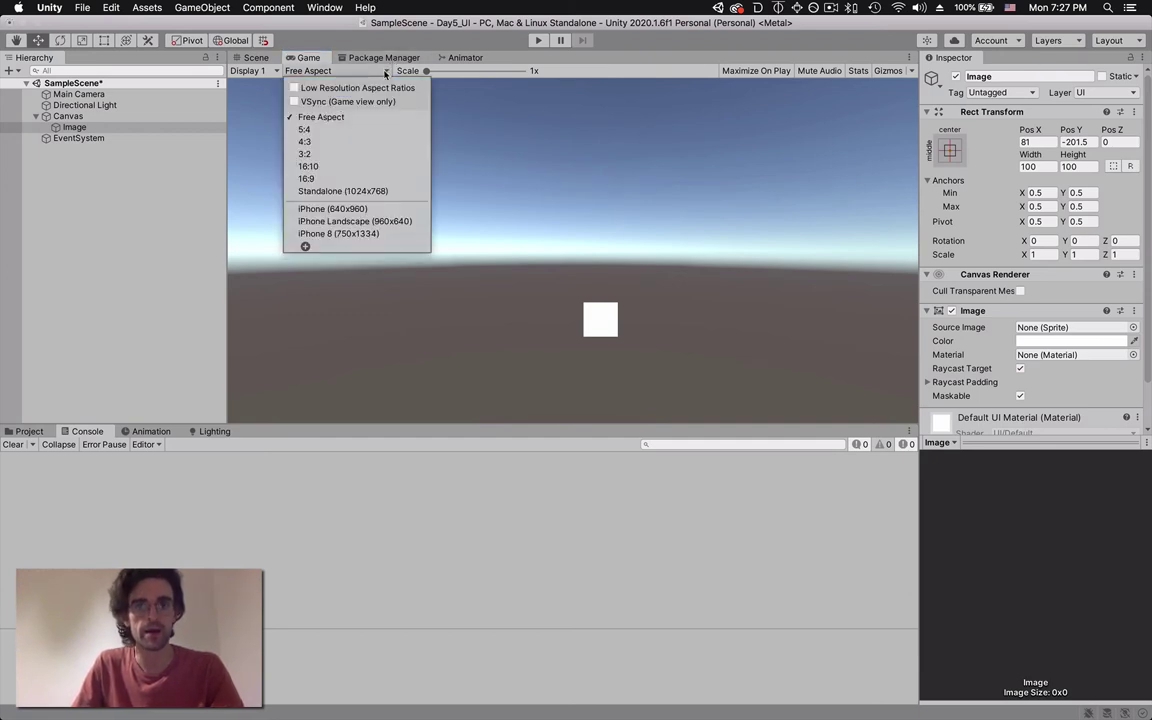
{"action": "left_click", "coordinate": [302, 71]}
{"action": "left_click", "coordinate": [300, 71]}
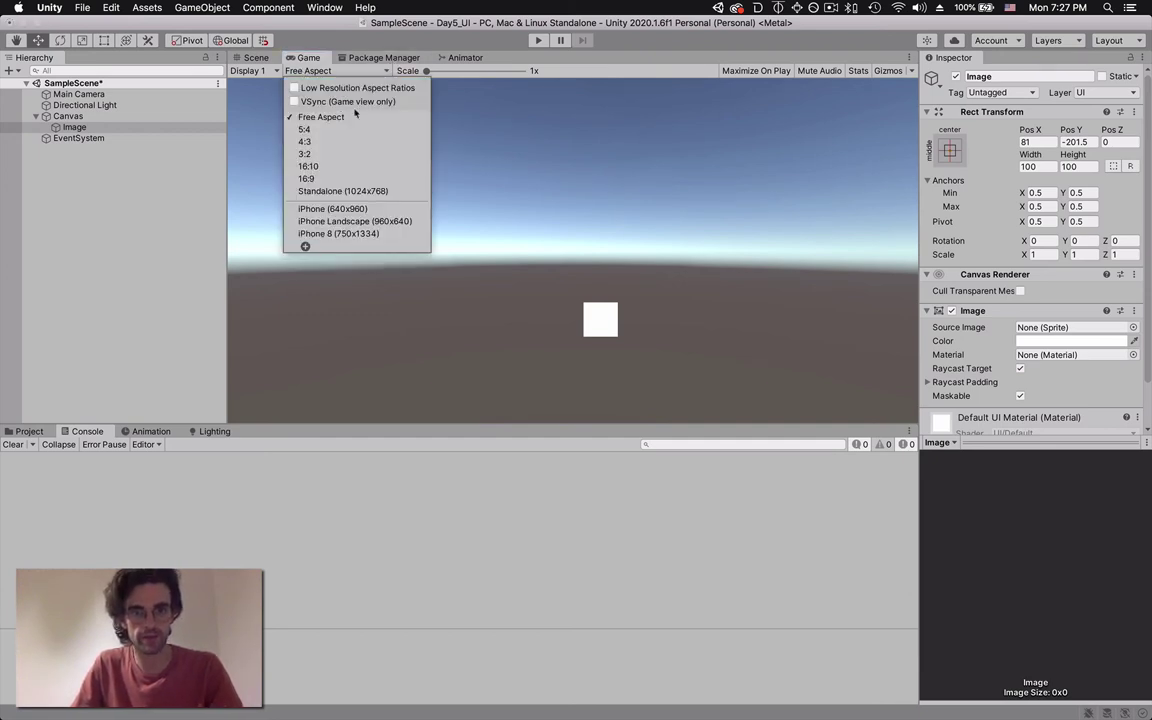
{"action": "left_click", "coordinate": [343, 234]}
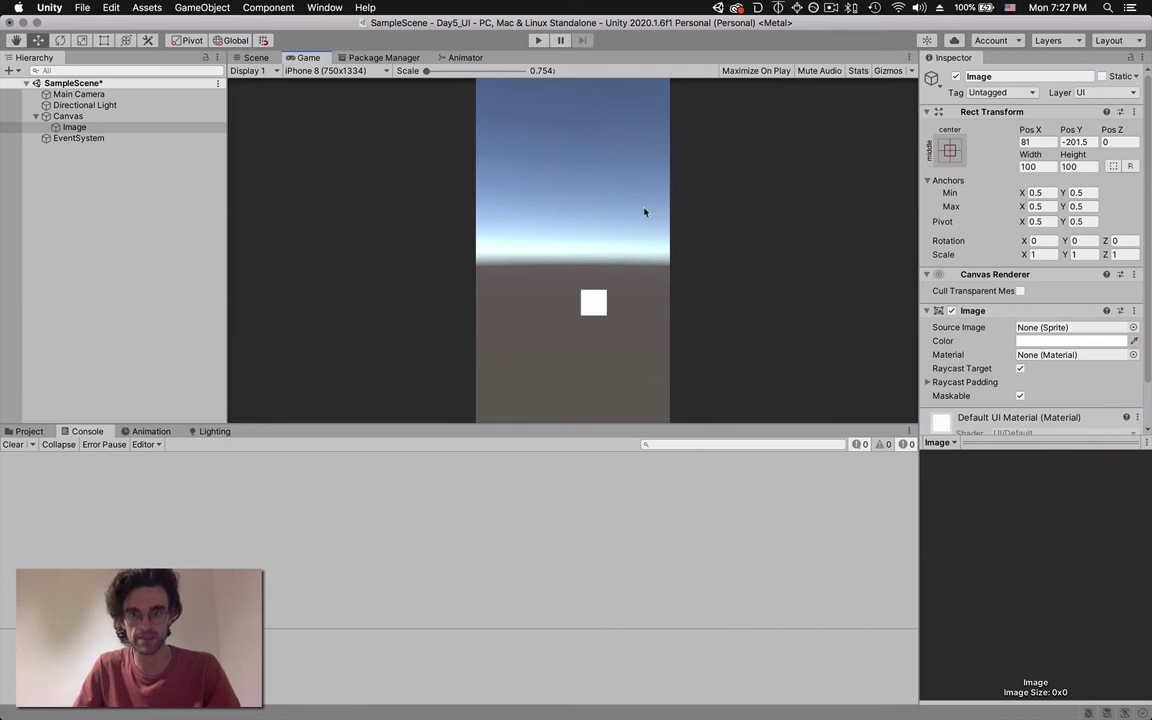
{"action": "left_click", "coordinate": [255, 58]}
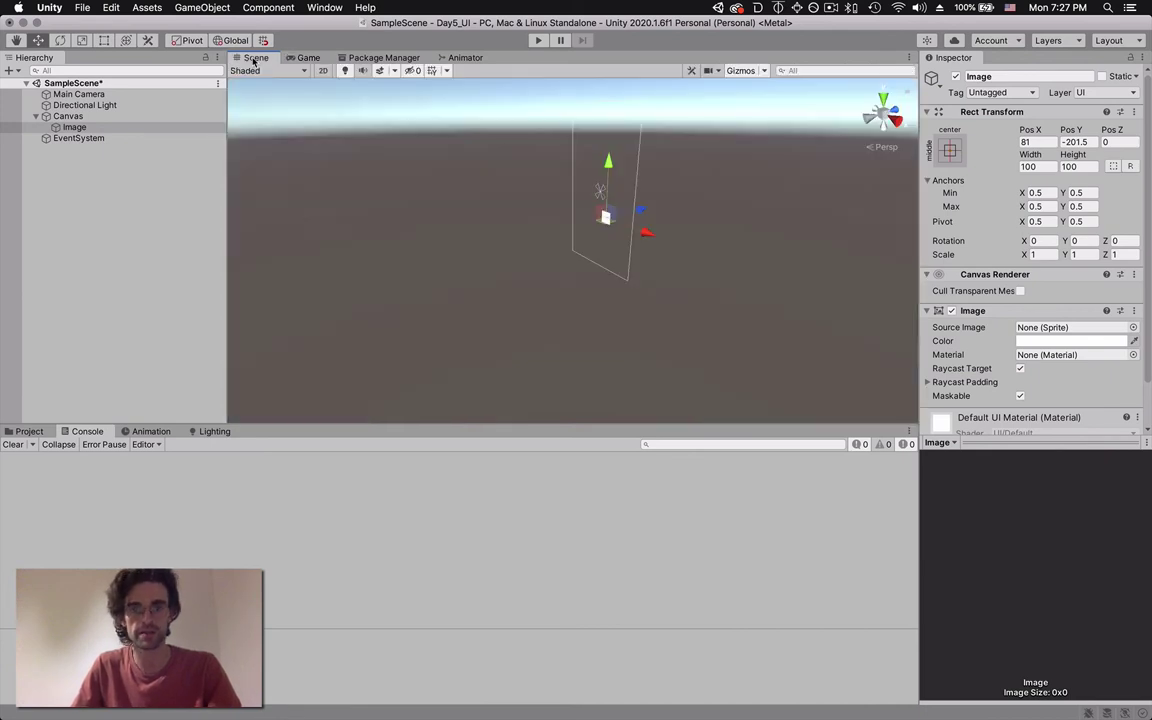
{"action": "scroll", "coordinate": [633, 276], "scroll_direction": "down", "scroll_amount": 4}
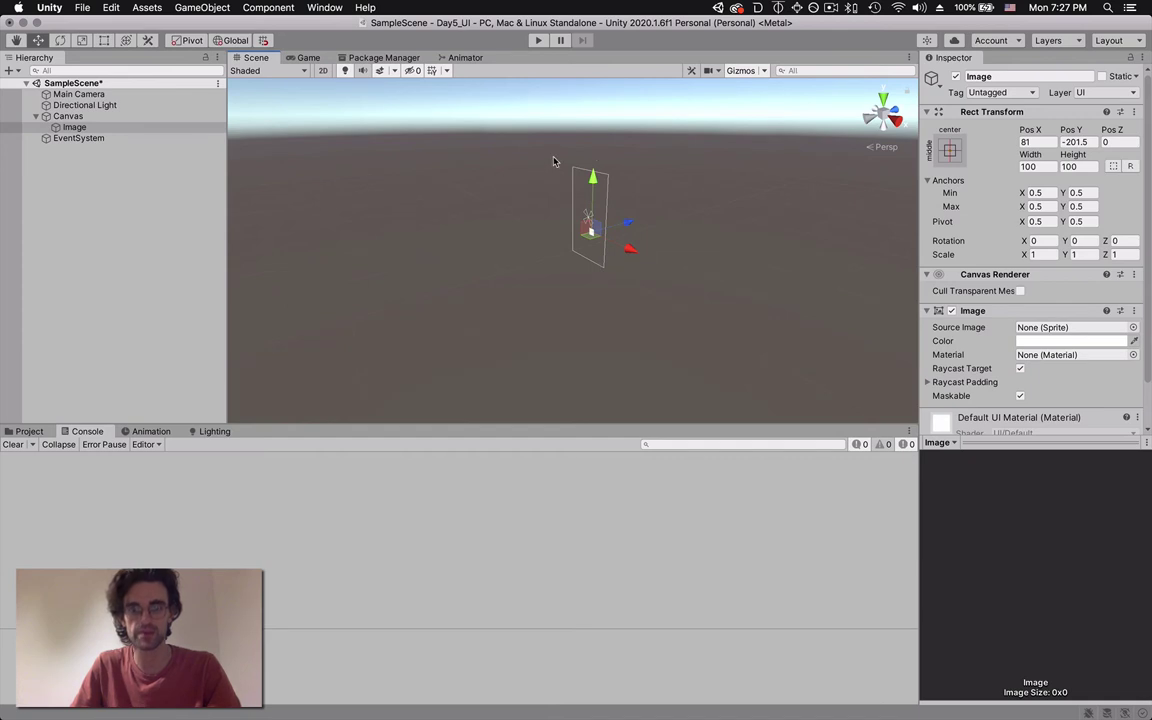
- Change the Game view aspect ratio to 16:10
{"action": "scroll", "coordinate": [577, 255], "scroll_direction": "up", "scroll_amount": 3}
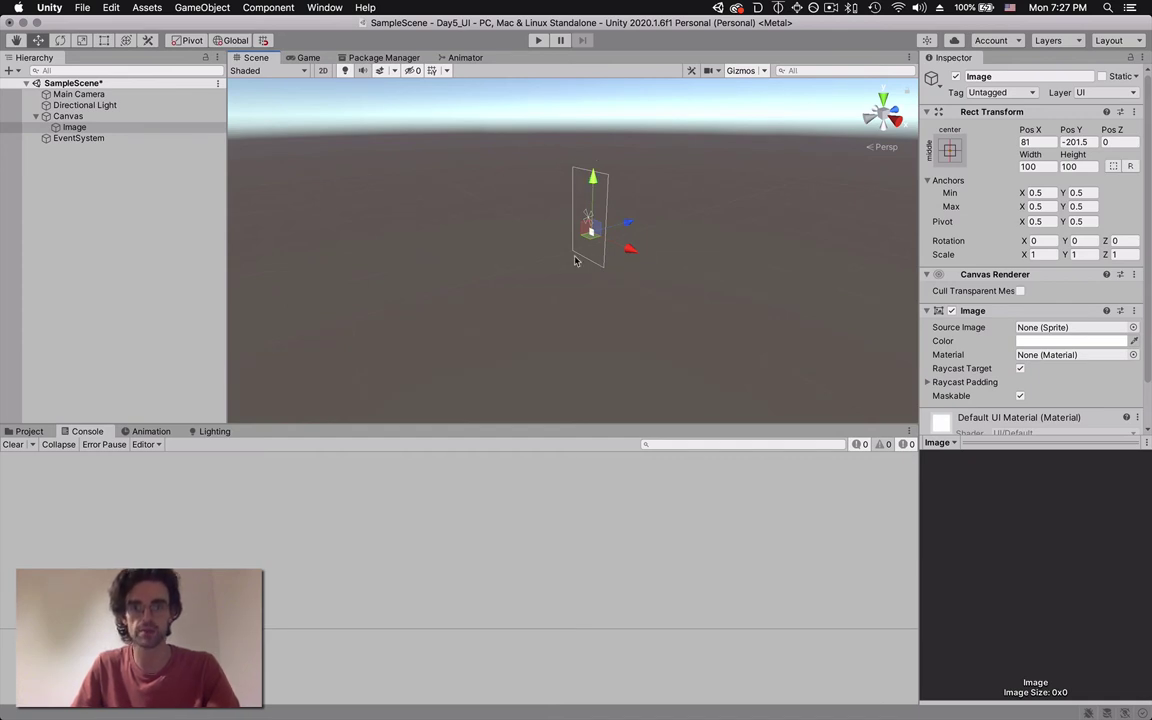
{"action": "left_click_drag", "start_coordinate": [575, 260], "coordinate": [548, 245], "text": "alt"}
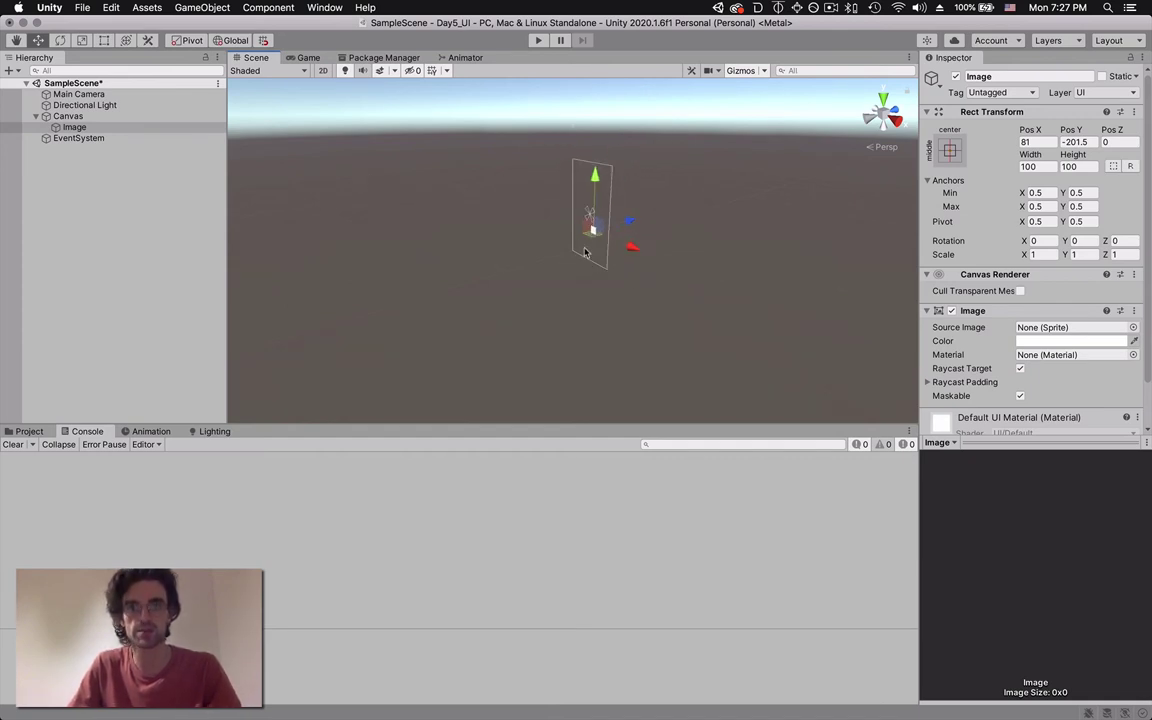
{"action": "left_click", "coordinate": [304, 57]}
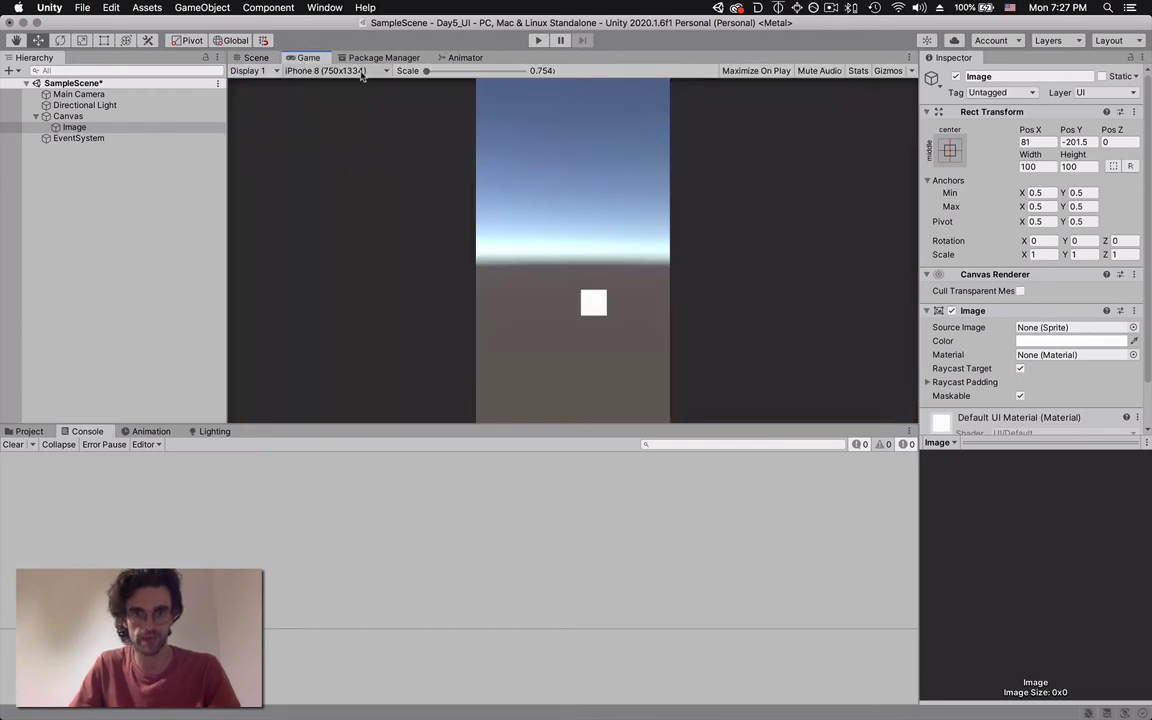
{"action": "left_click", "coordinate": [366, 71]}
{"action": "left_click", "coordinate": [308, 167]}
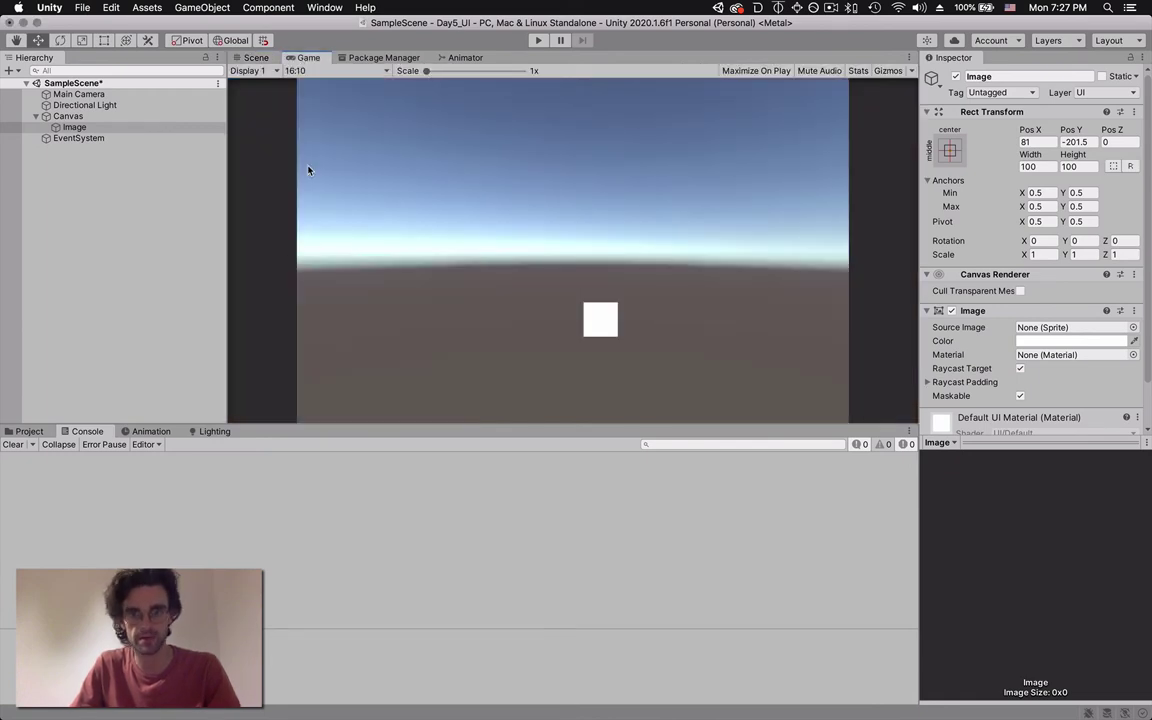
- Compare Scene and Game views, then select the Canvas to view its Screen Space - Overlay settings
{"action": "left_click", "coordinate": [255, 70]}
{"action": "left_click", "coordinate": [257, 58]}
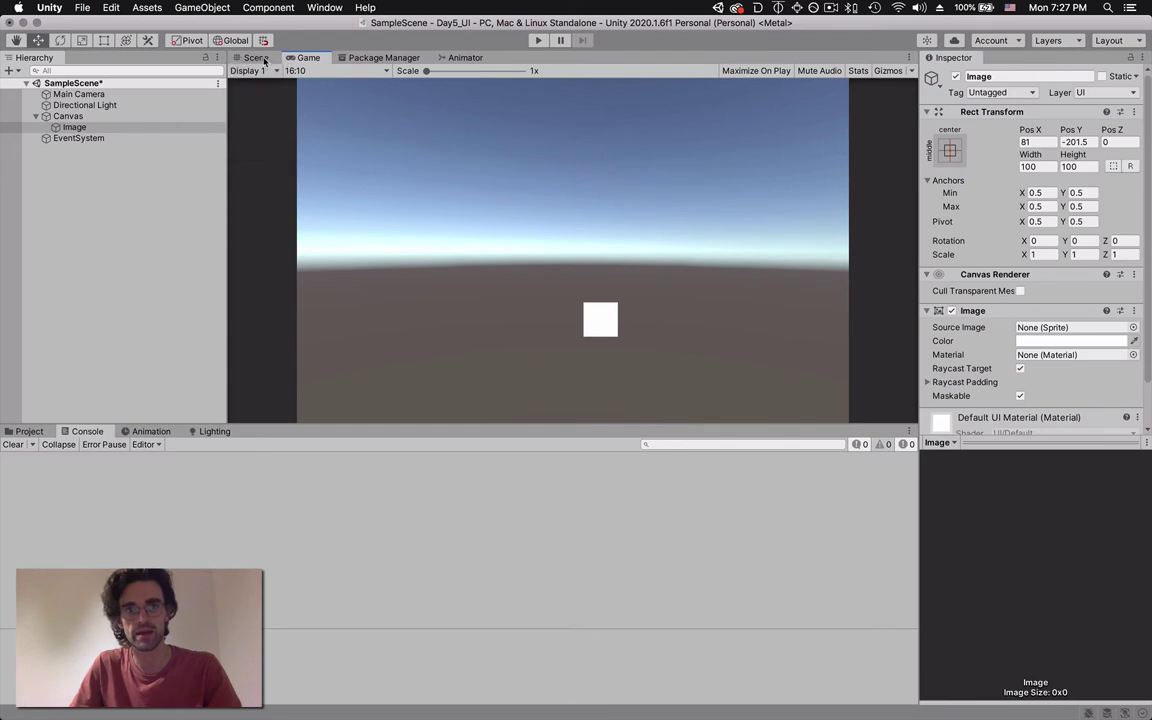
{"action": "left_click", "coordinate": [257, 58]}
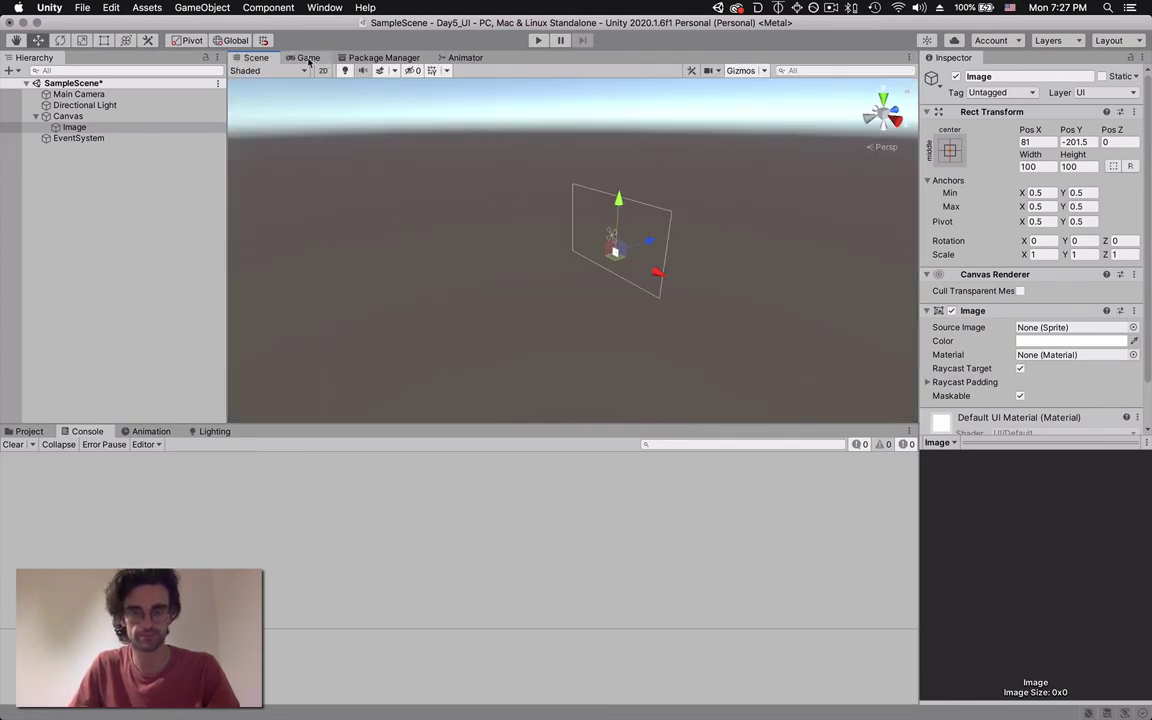
{"action": "scroll", "coordinate": [600, 313], "scroll_direction": "up", "scroll_amount": 5}
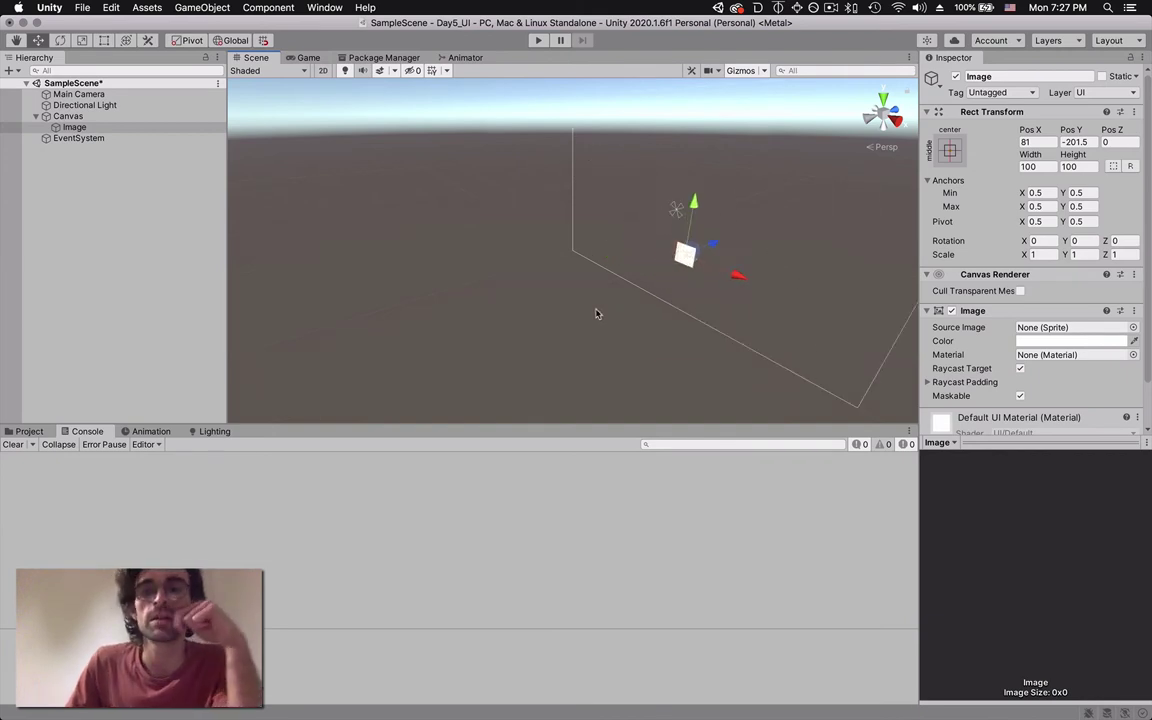
{"action": "scroll", "coordinate": [597, 314], "scroll_direction": "down", "scroll_amount": 3}
{"action": "scroll", "coordinate": [596, 313], "scroll_direction": "down", "scroll_amount": 2}
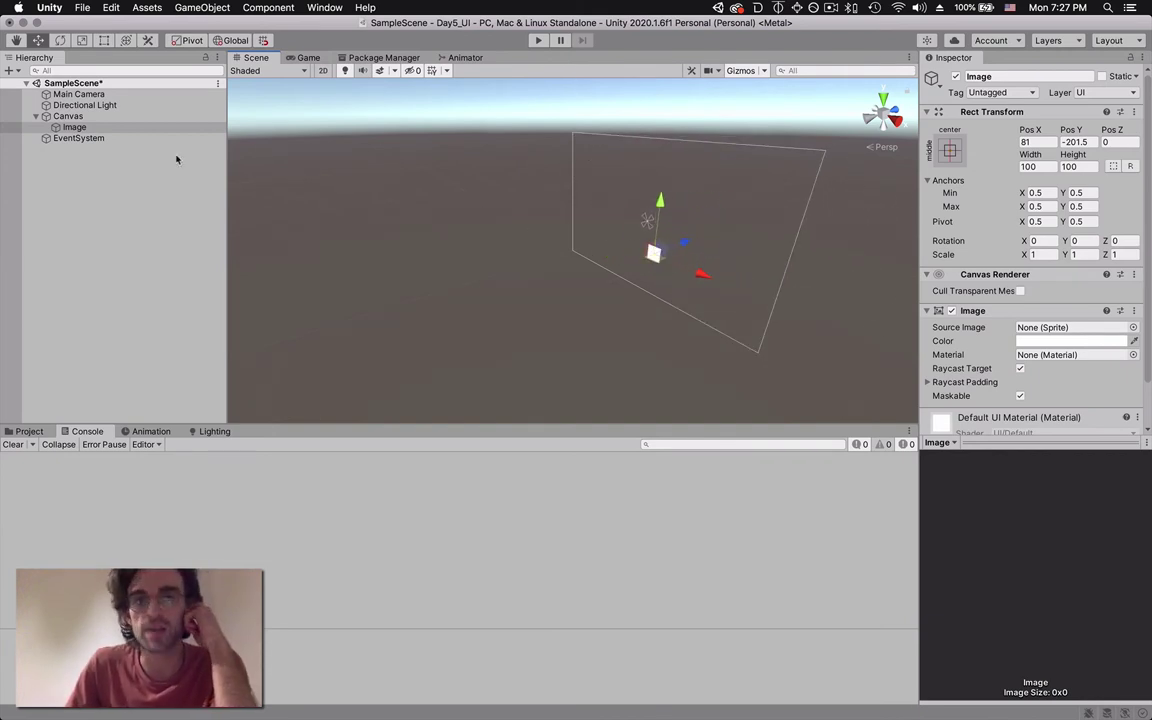
{"action": "left_click", "coordinate": [307, 58]}
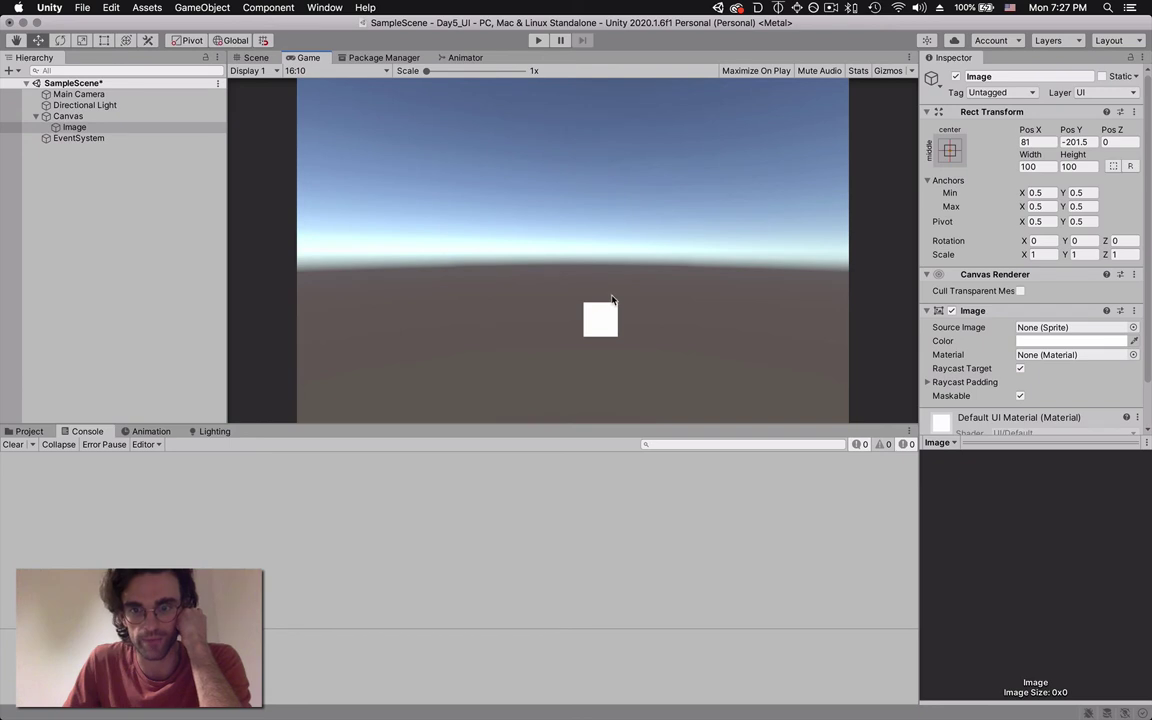
{"action": "left_click", "coordinate": [256, 58]}
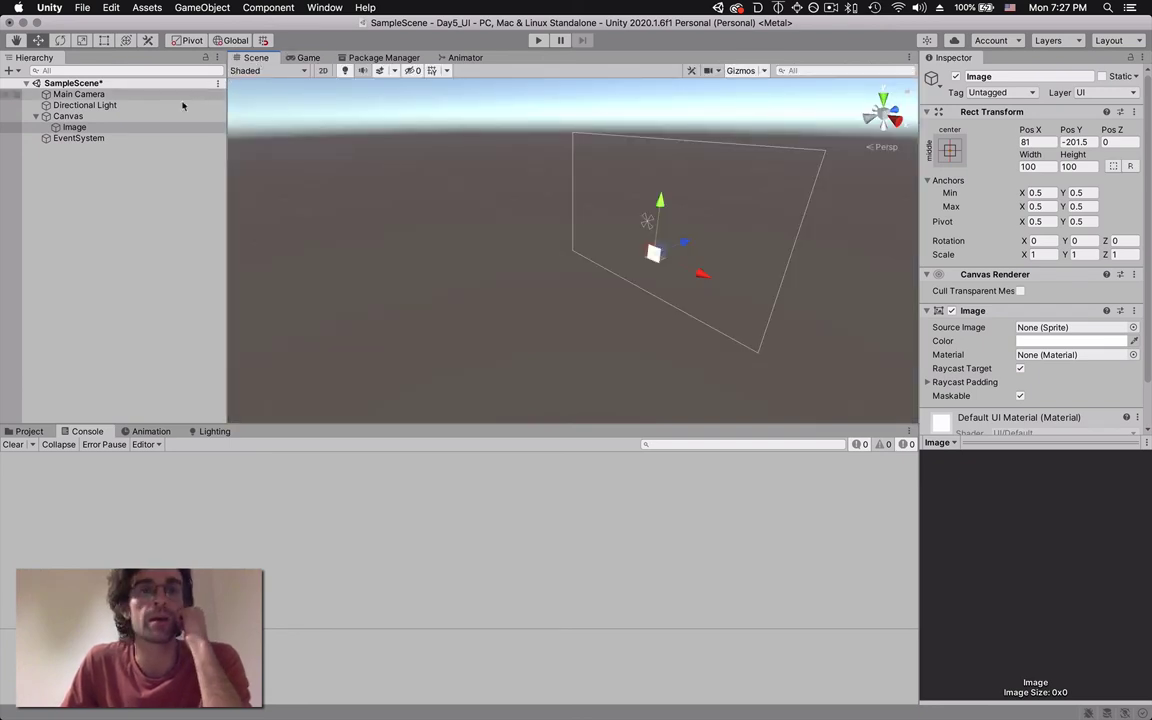
{"action": "left_click", "coordinate": [152, 117]}
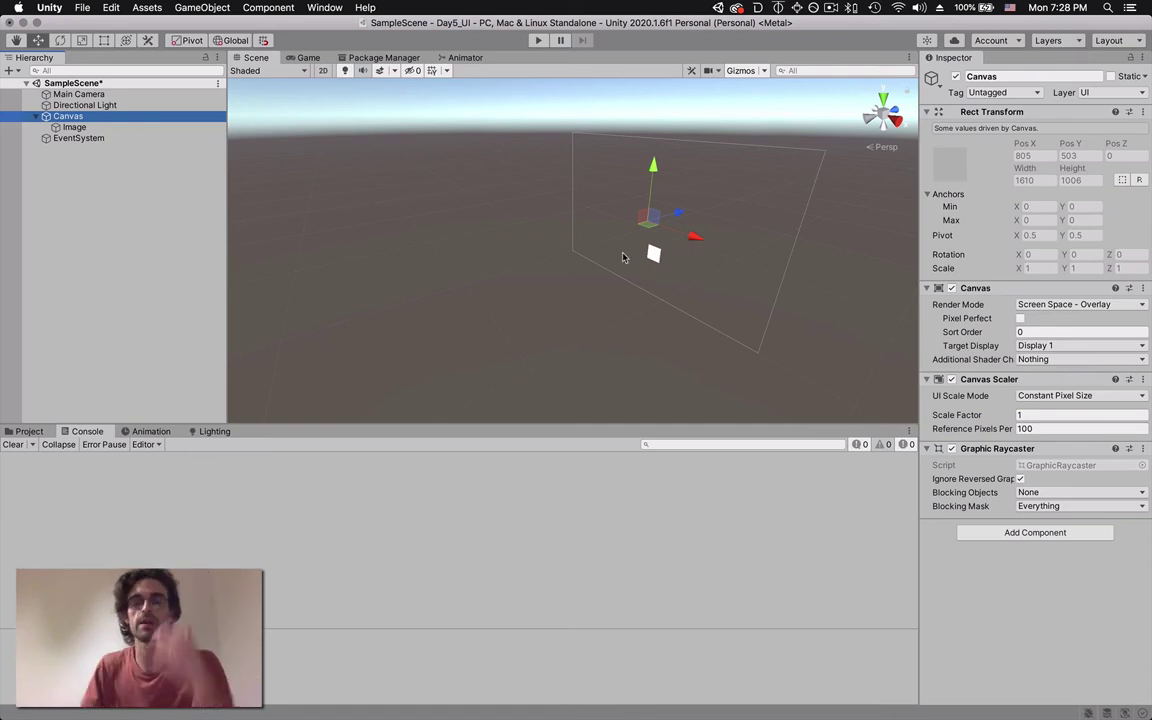
- Select the Main Camera and frame it in the Scene view
{"action": "left_click", "coordinate": [110, 94]}
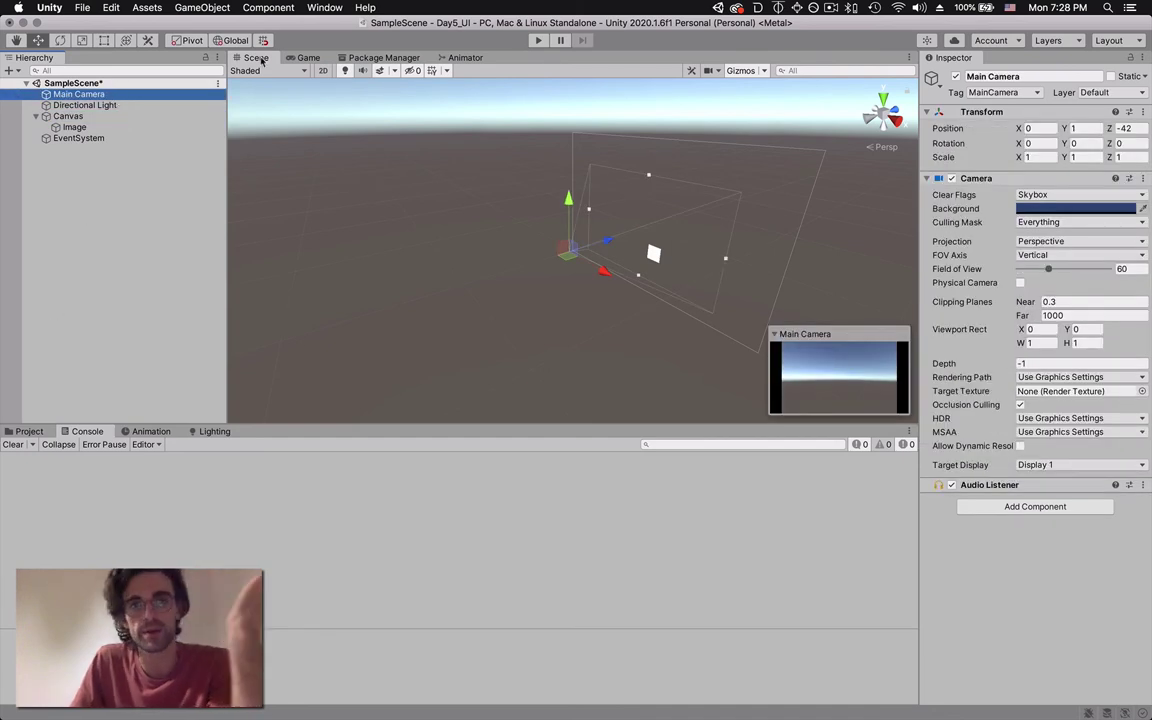
{"action": "left_click", "coordinate": [282, 55]}
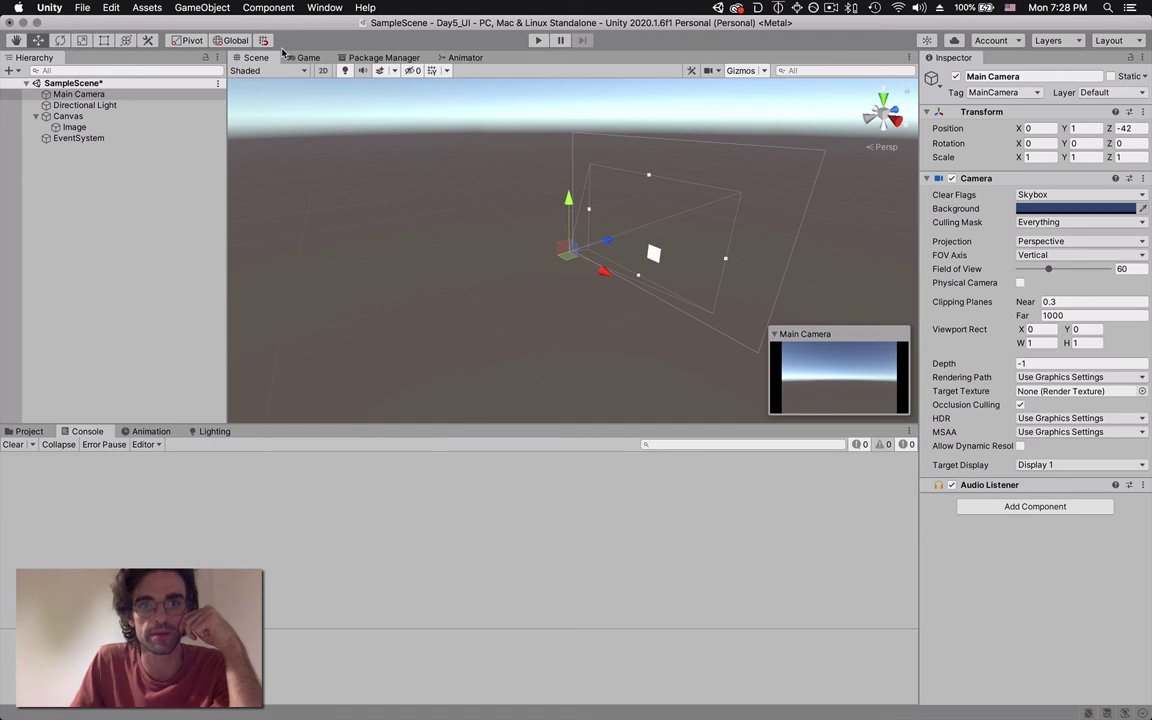
{"action": "double_click", "coordinate": [90, 94]}
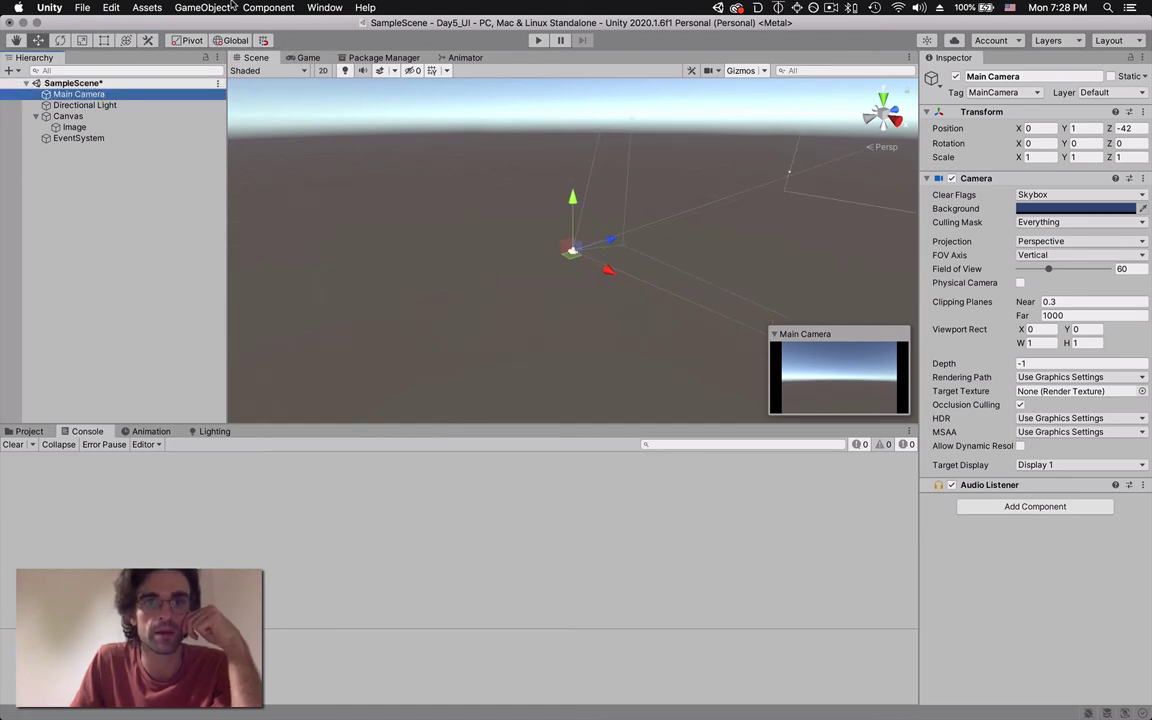
- Add a Cube and drag it forward along Z to about -32.86
{"action": "left_click", "coordinate": [203, 7]}
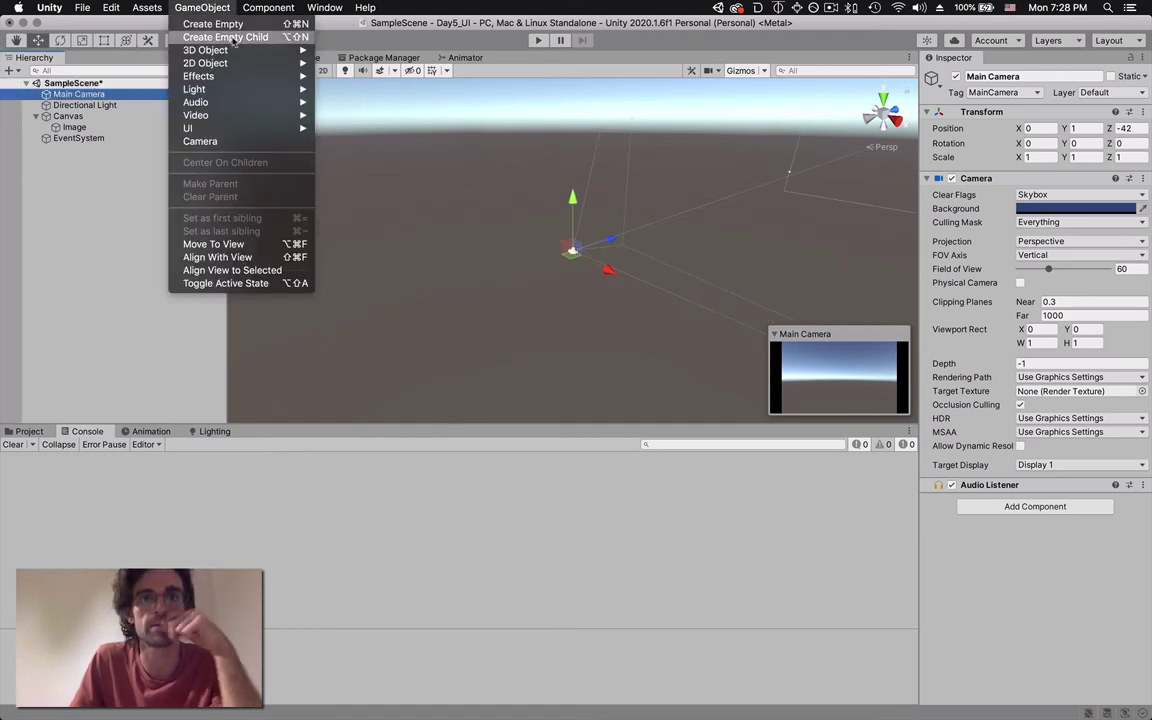
{"action": "mouse_move", "coordinate": [234, 54]}
{"action": "left_click", "coordinate": [340, 50]}
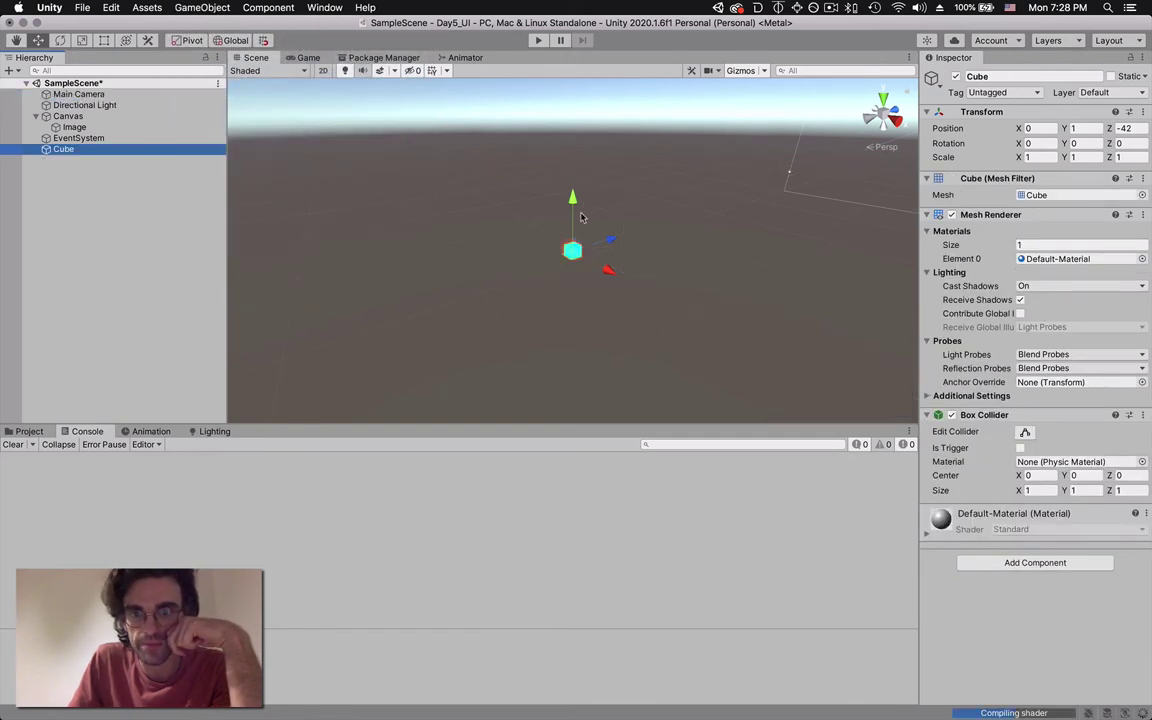
{"action": "left_click_drag", "start_coordinate": [611, 240], "coordinate": [707, 226]}
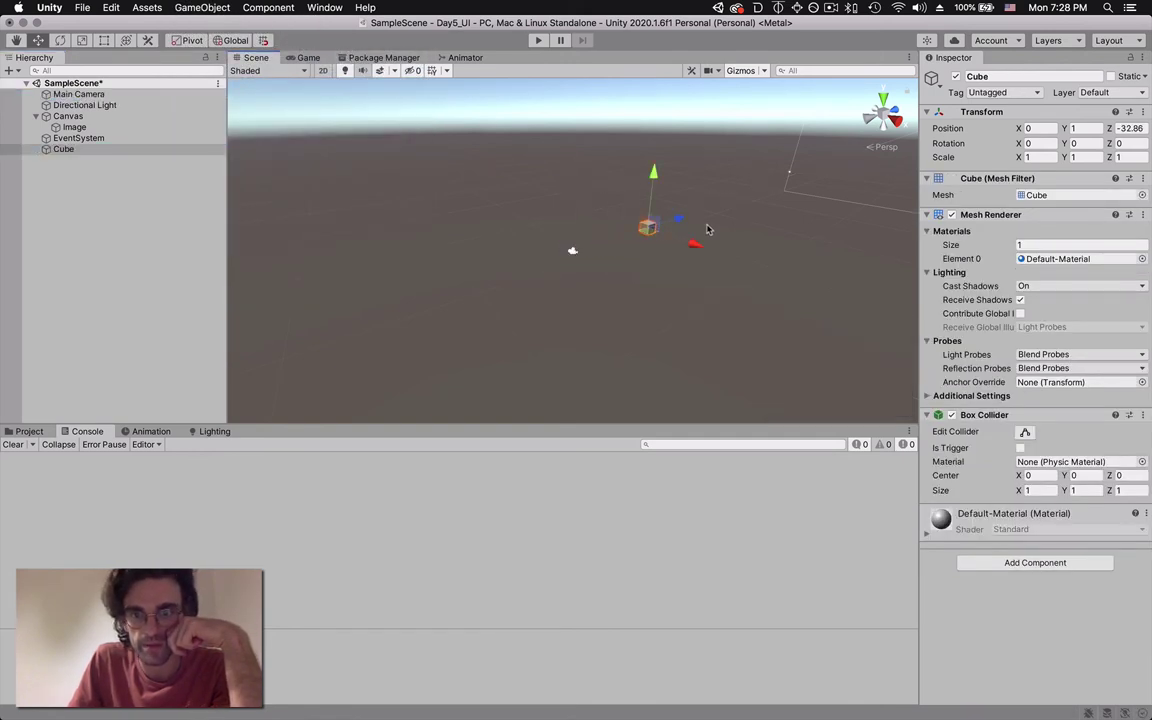
{"action": "left_click", "coordinate": [80, 94]}
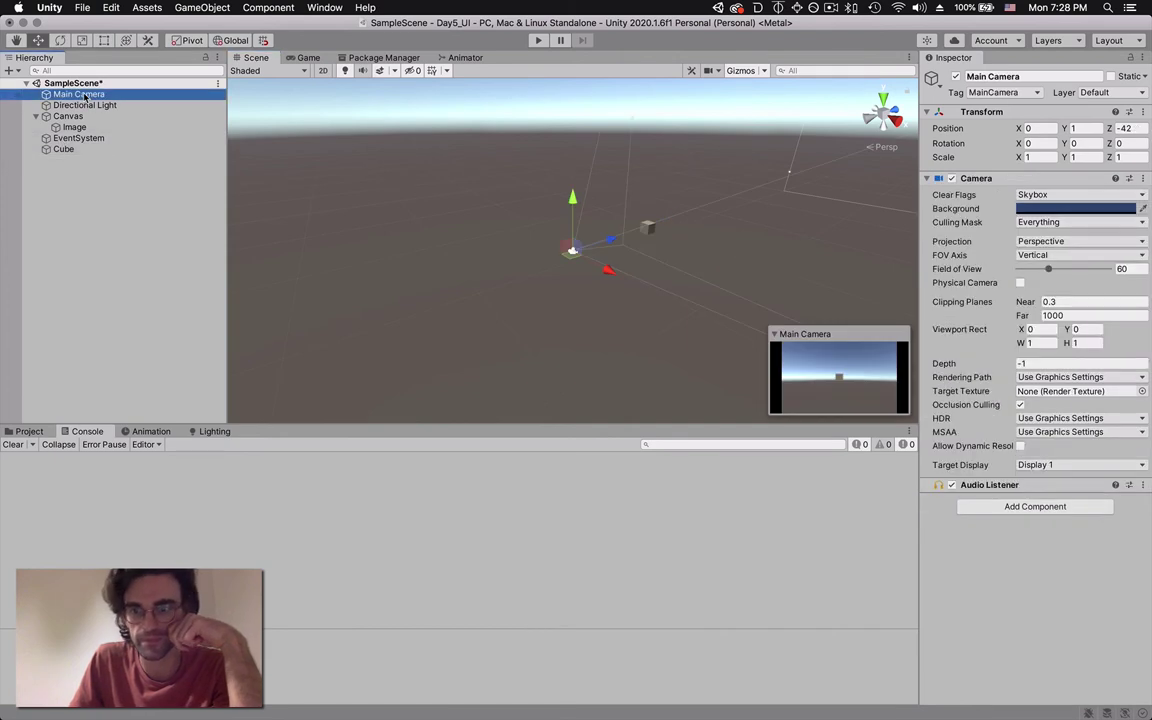
- Play the scene in the Game view, slide the camera along X, then stop play
{"action": "left_click", "coordinate": [302, 58]}
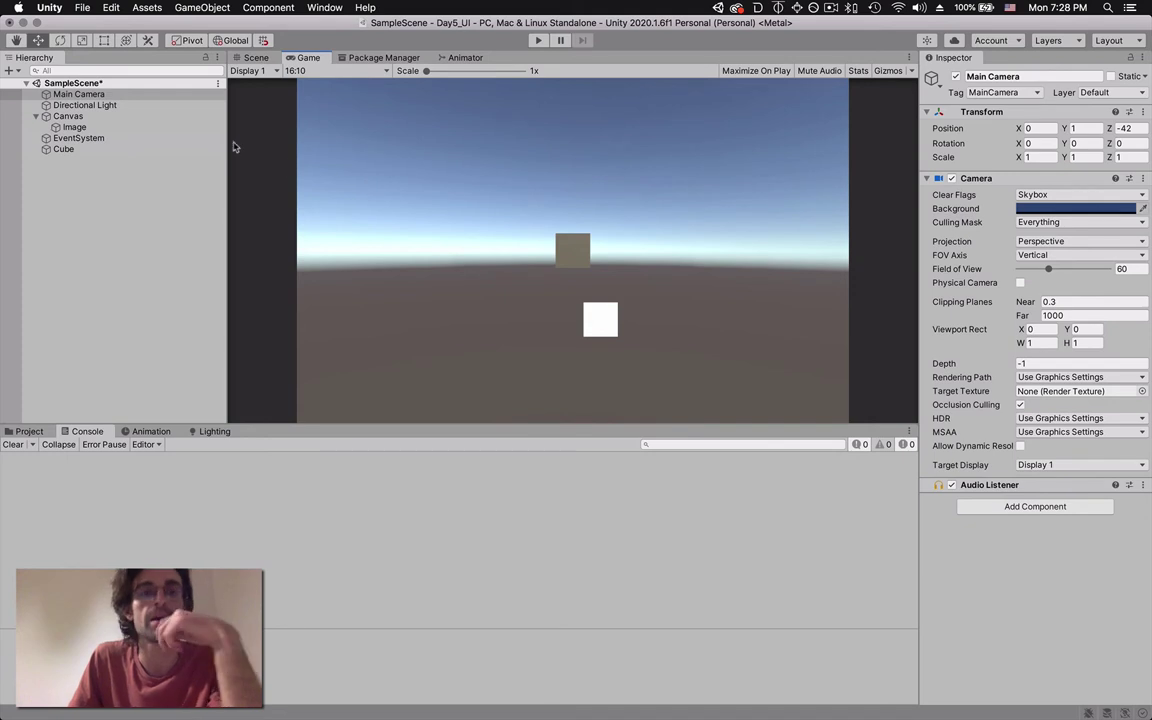
{"action": "left_click", "coordinate": [536, 41]}
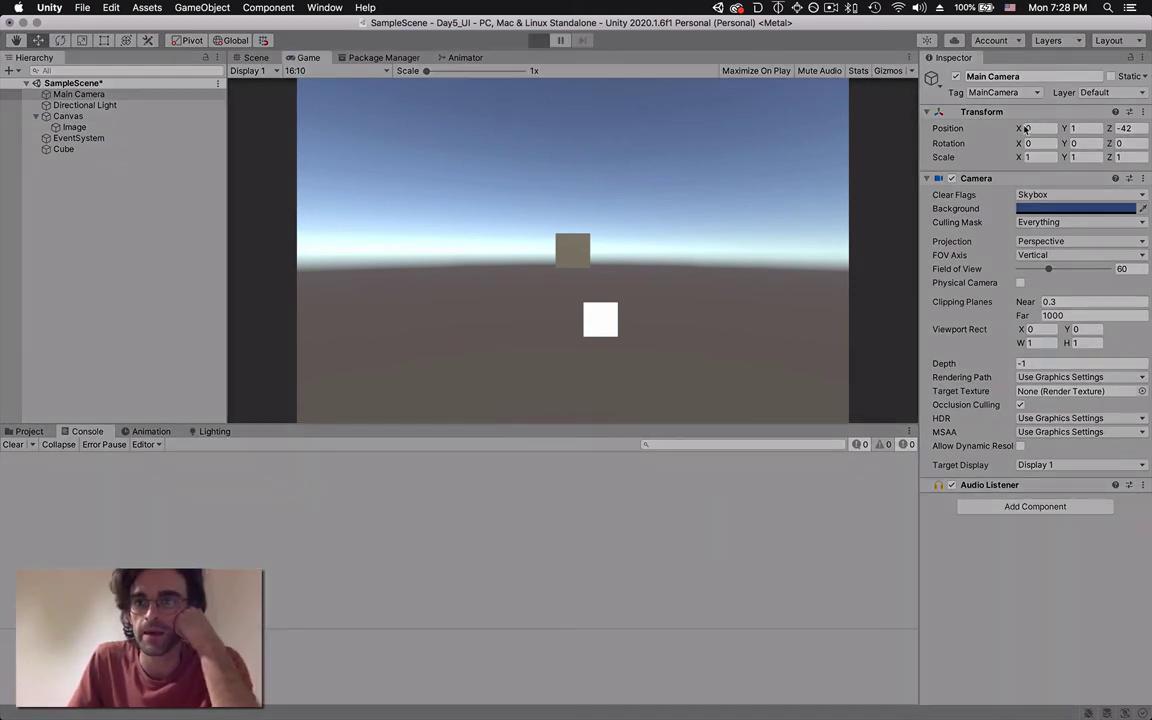
{"action": "left_click_drag", "start_coordinate": [1021, 128], "coordinate": [1035, 155]}
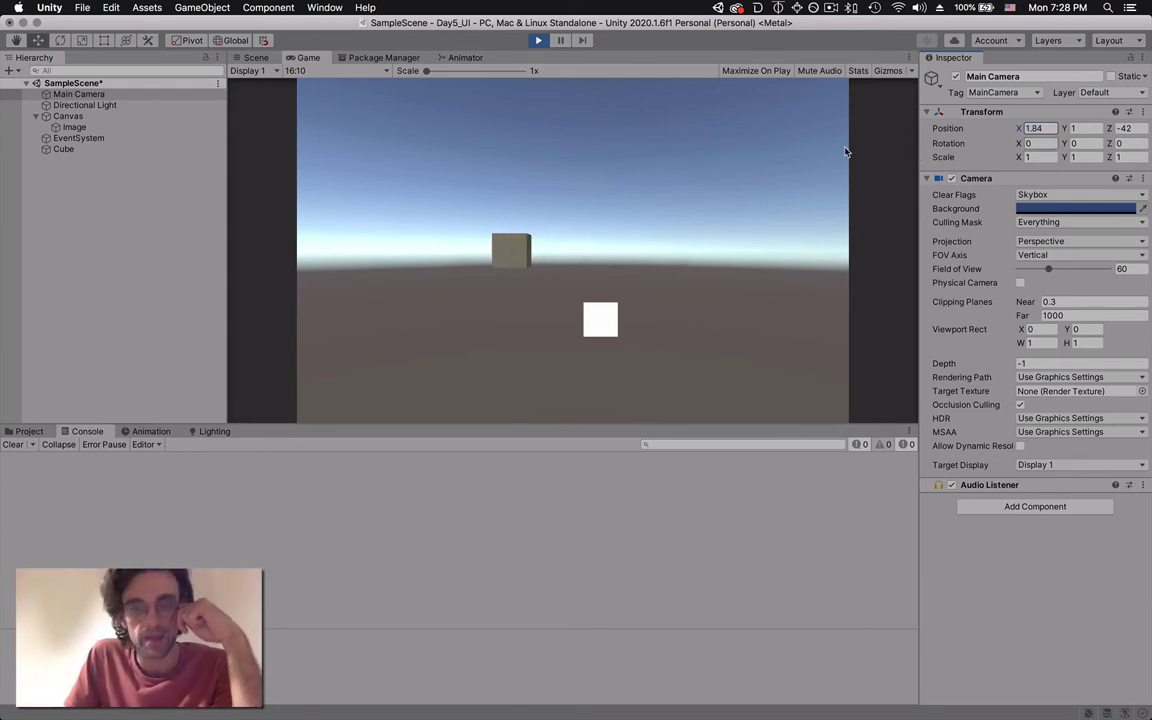
{"action": "left_click", "coordinate": [537, 41]}
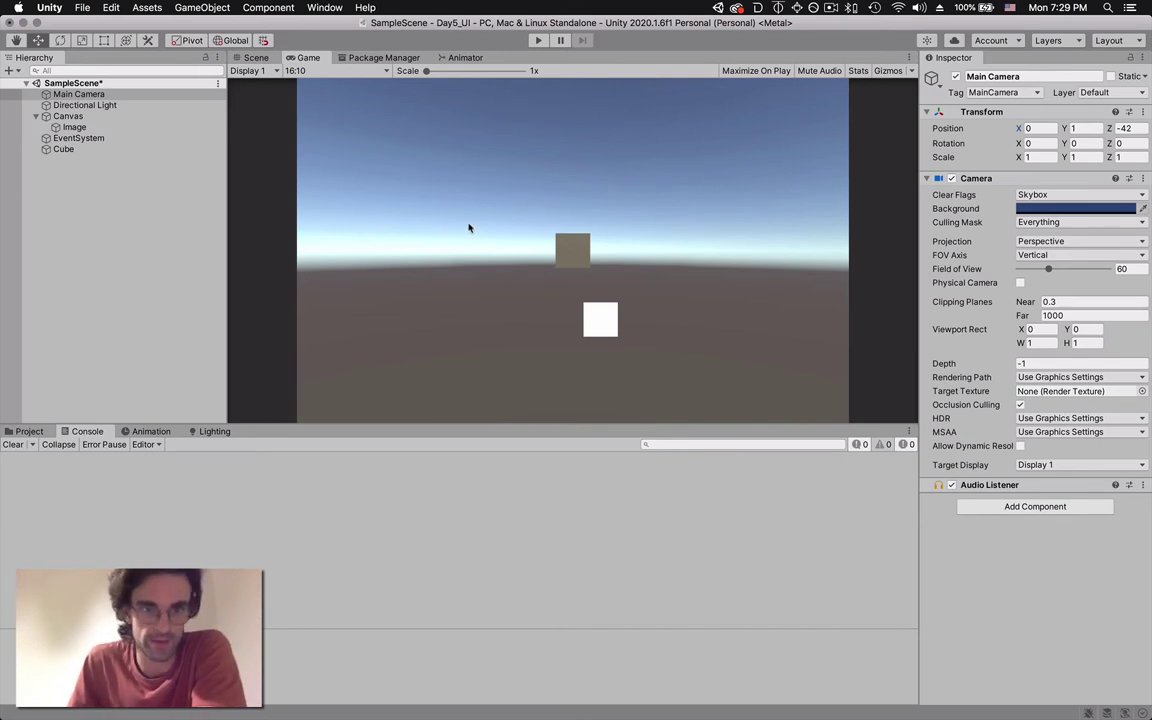
- Create a new UI Canvas and rename it Canvas3D
{"action": "left_click", "coordinate": [97, 118]}
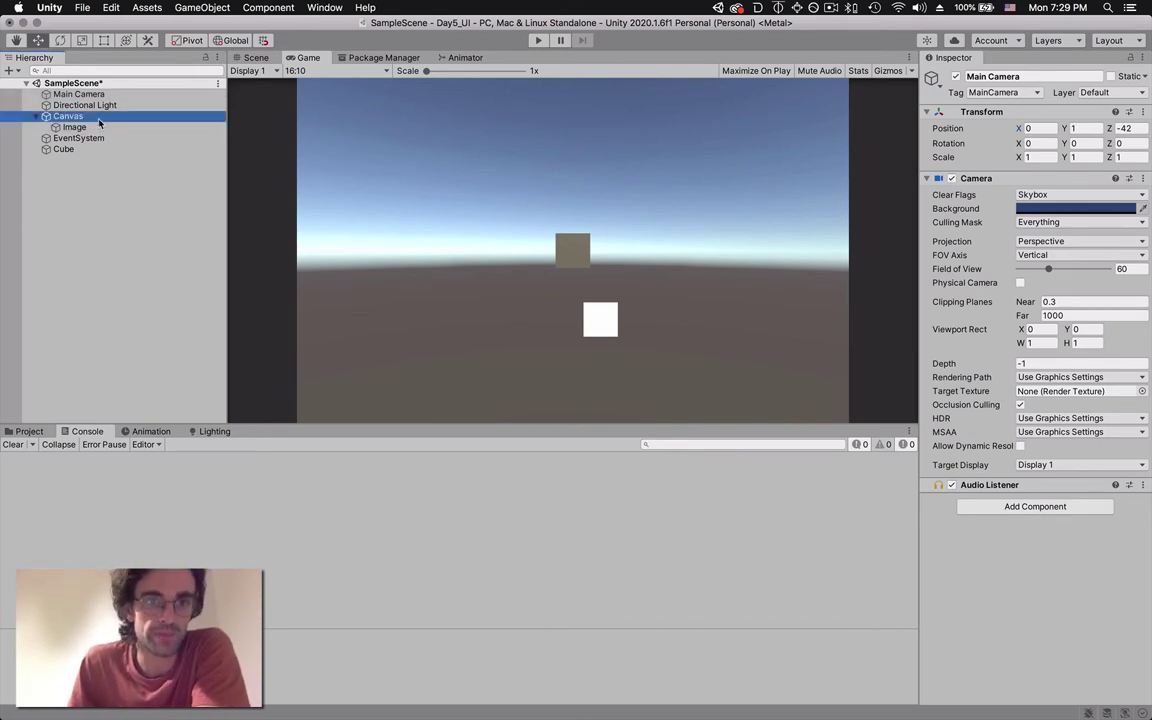
{"action": "left_click", "coordinate": [98, 152]}
{"action": "left_click", "coordinate": [100, 170]}
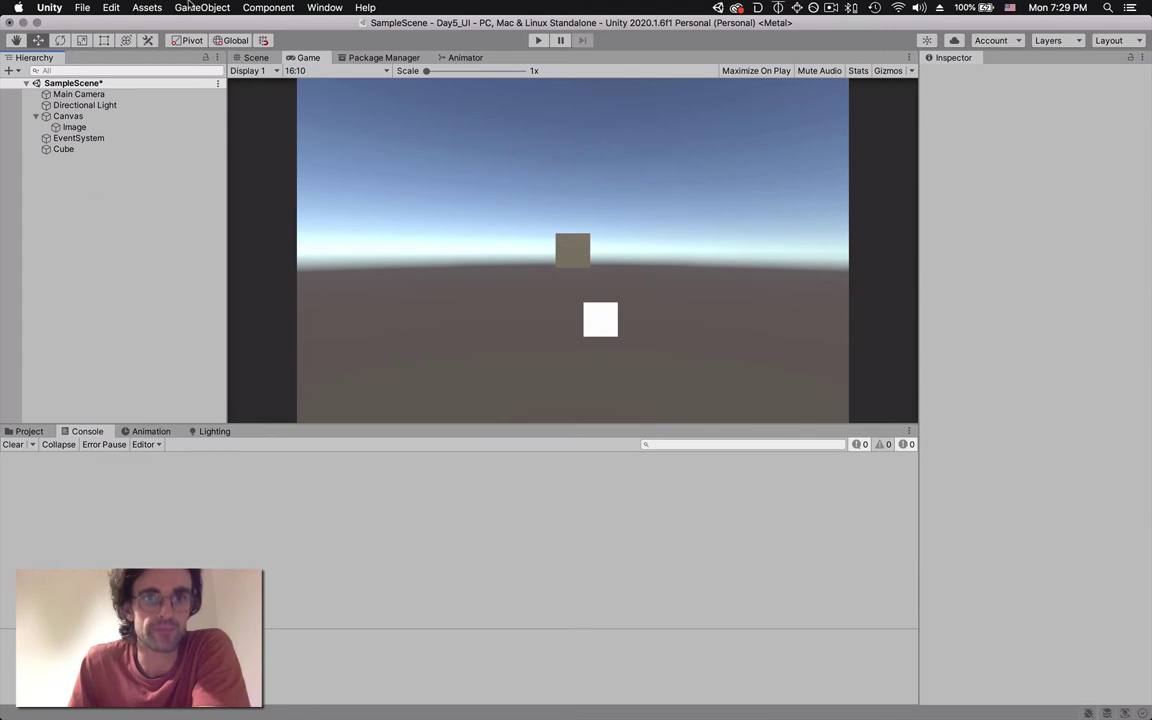
{"action": "left_click", "coordinate": [190, 8]}
{"action": "mouse_move", "coordinate": [198, 128]}
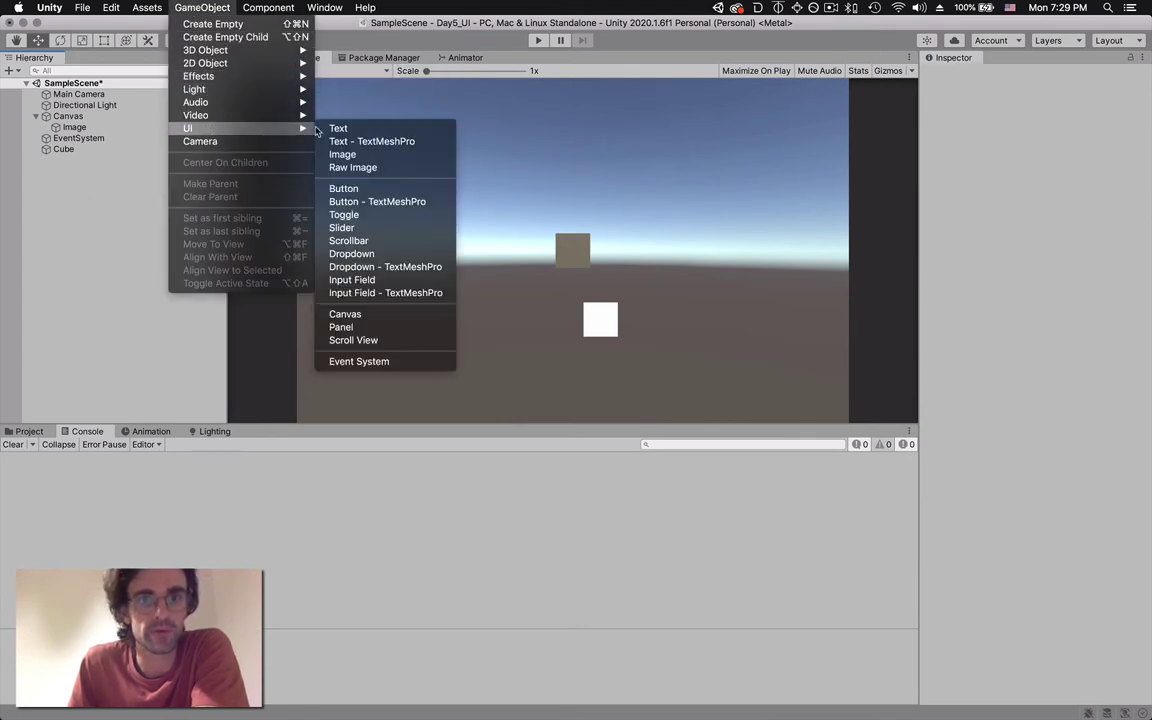
{"action": "left_click", "coordinate": [345, 314]}
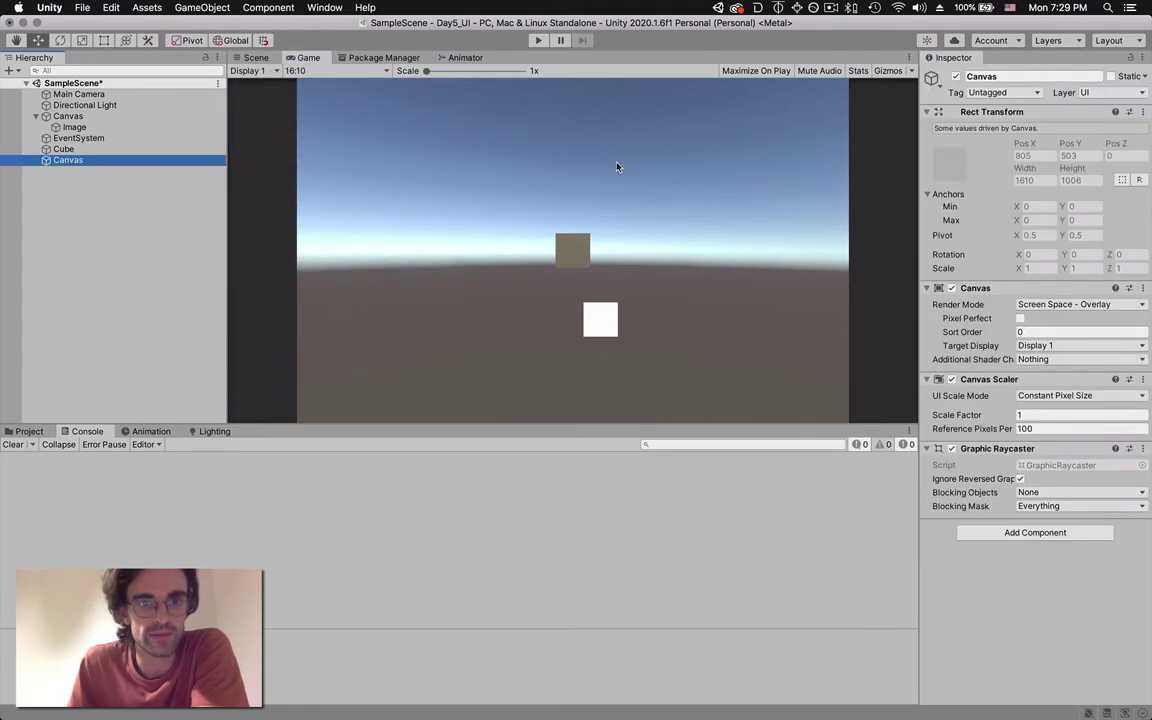
{"action": "left_click", "coordinate": [1018, 76]}
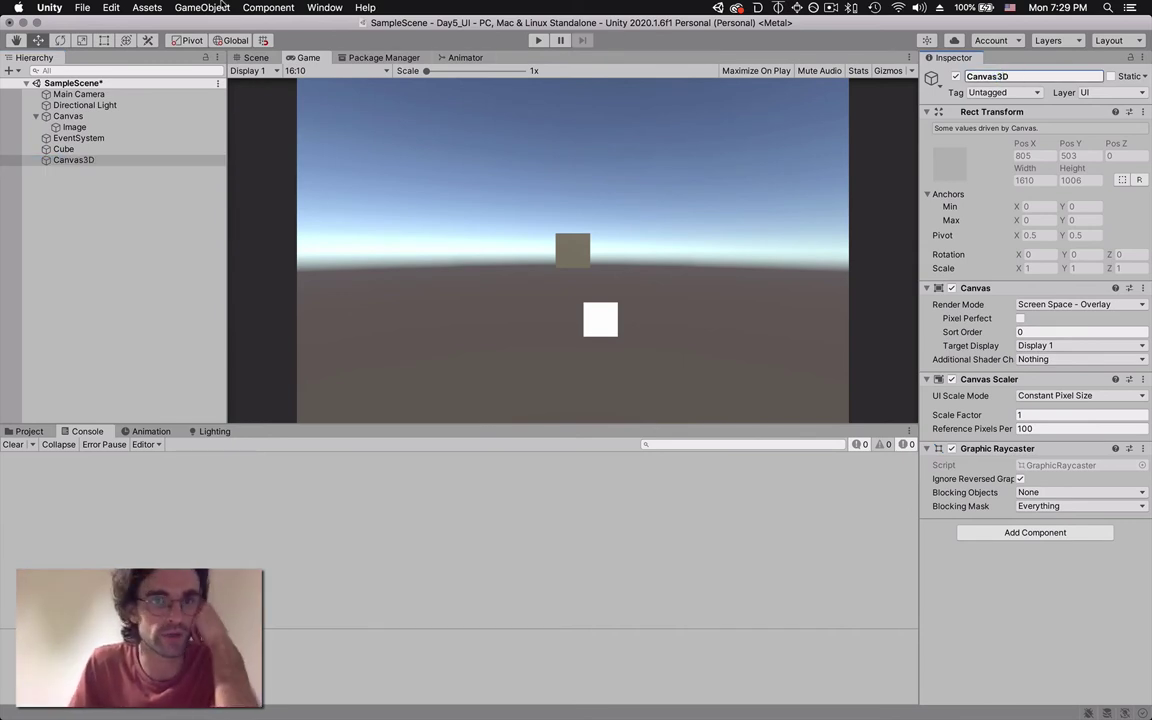
- Add a UI Image as a child of Canvas3D
{"action": "left_click", "coordinate": [176, 6]}
{"action": "mouse_move", "coordinate": [196, 88]}
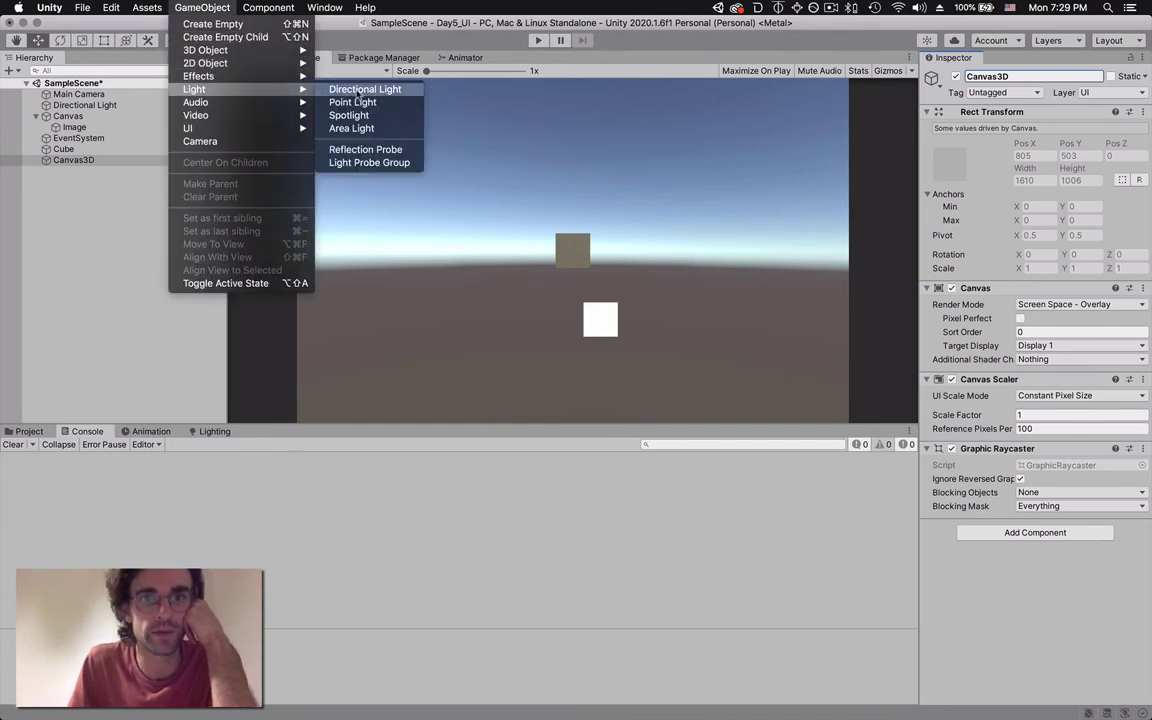
{"action": "mouse_move", "coordinate": [195, 128]}
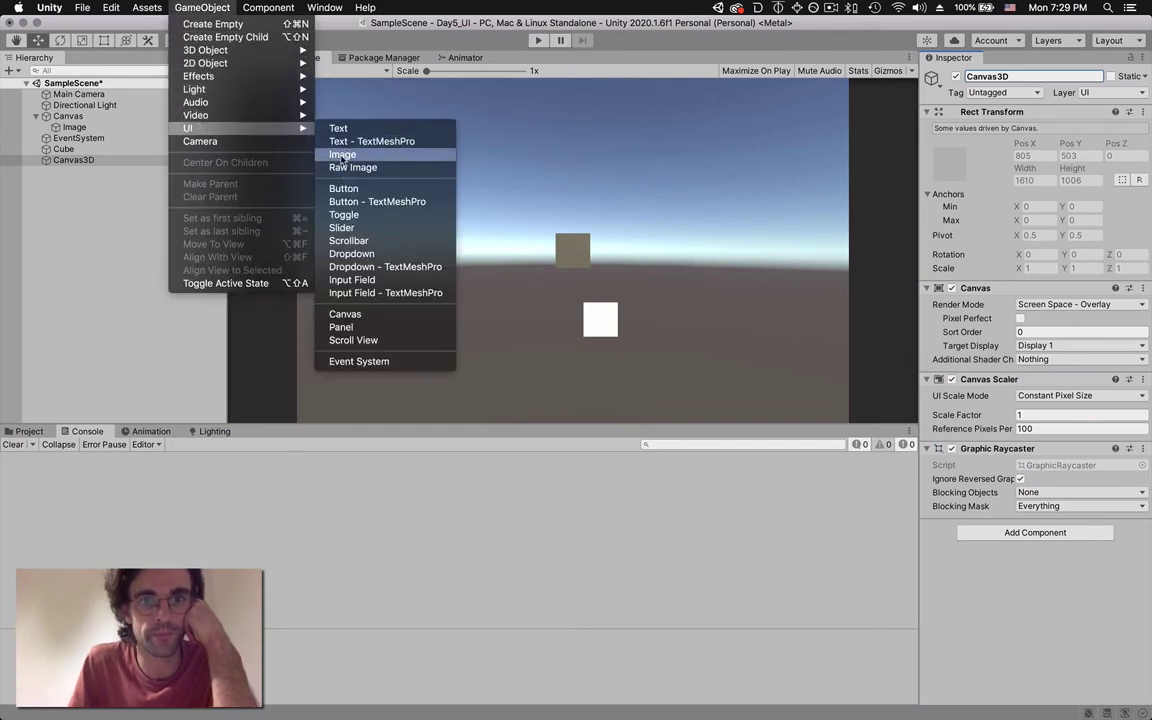
{"action": "left_click", "coordinate": [342, 156]}
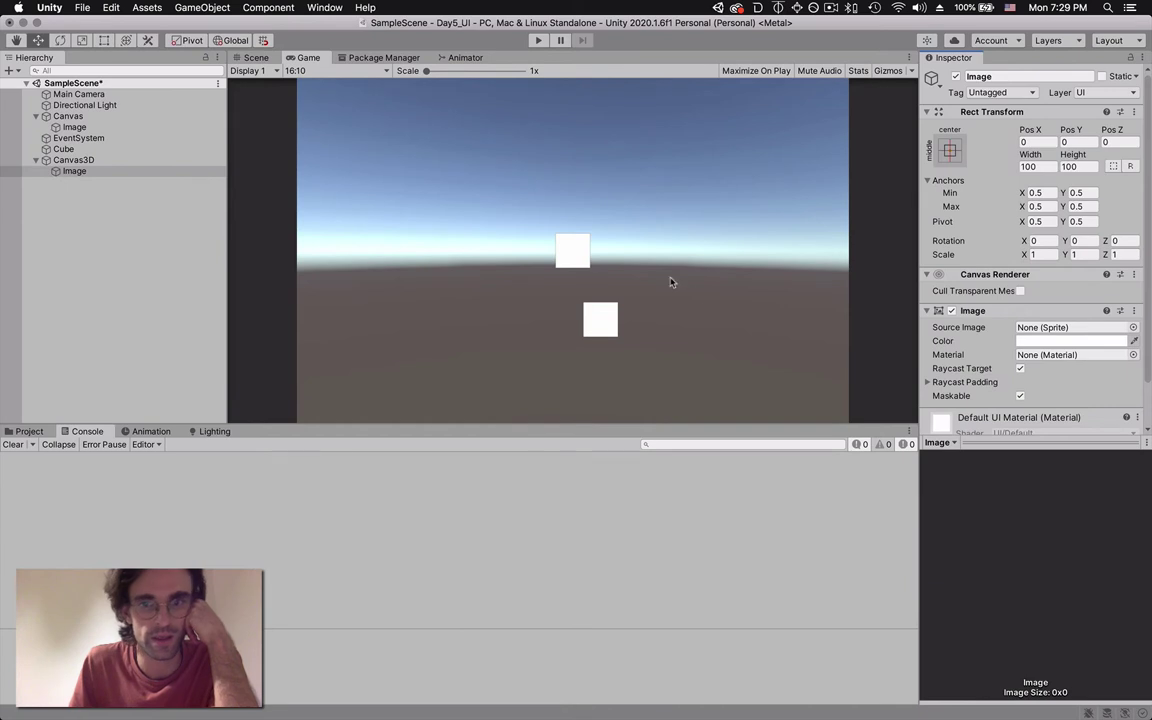
{"action": "left_click", "coordinate": [100, 160]}
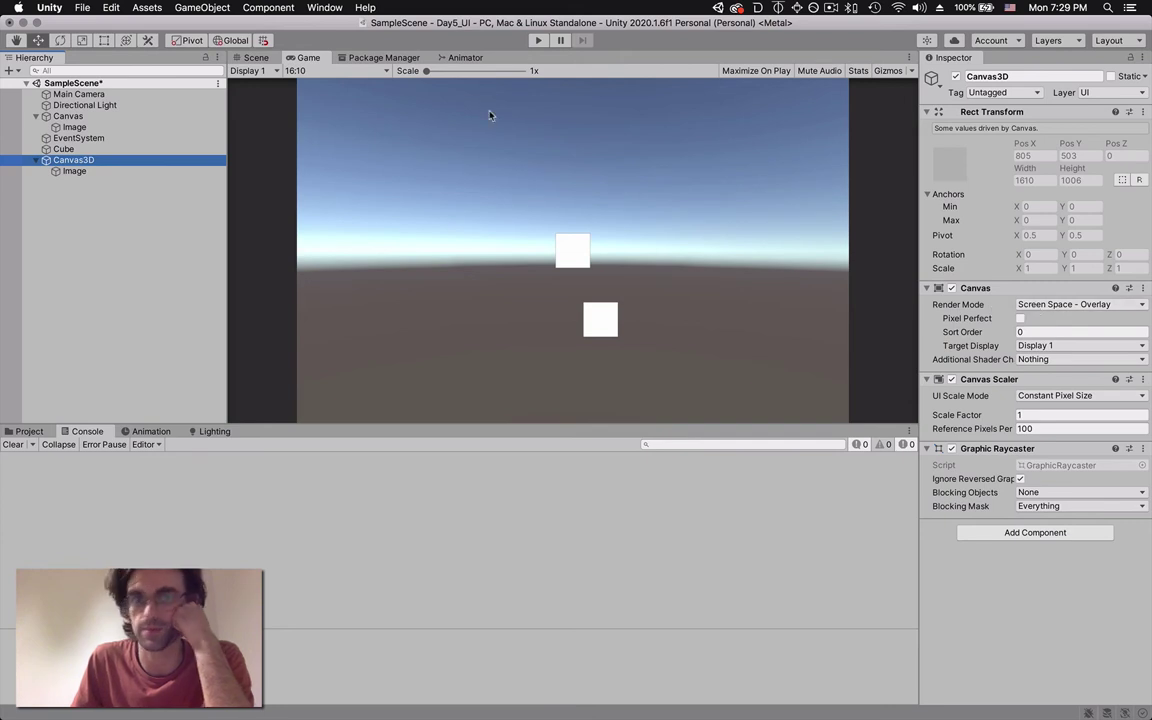
- Set Canvas3D's Render Mode to World Space
{"action": "left_click", "coordinate": [255, 57]}
{"action": "scroll", "coordinate": [650, 213], "scroll_direction": "down", "scroll_amount": 5}
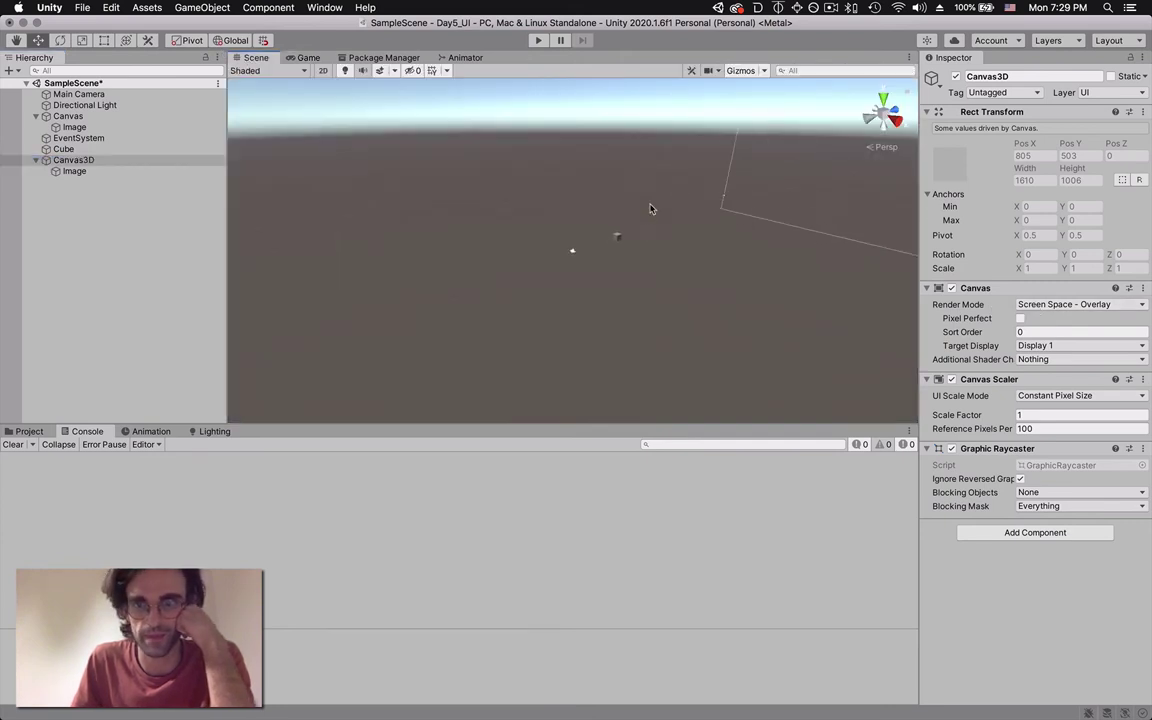
{"action": "scroll", "coordinate": [650, 208], "scroll_direction": "down", "scroll_amount": 6}
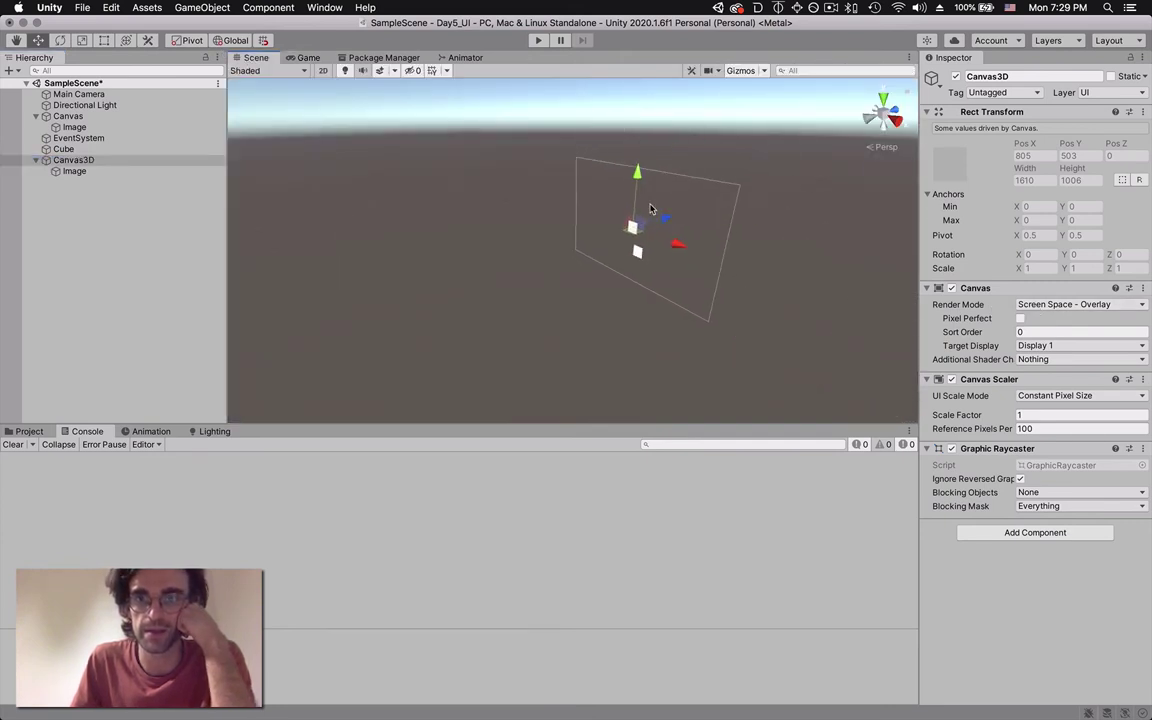
{"action": "scroll", "coordinate": [650, 208], "scroll_direction": "up", "scroll_amount": 5}
{"action": "scroll", "coordinate": [650, 208], "scroll_direction": "down", "scroll_amount": 3}
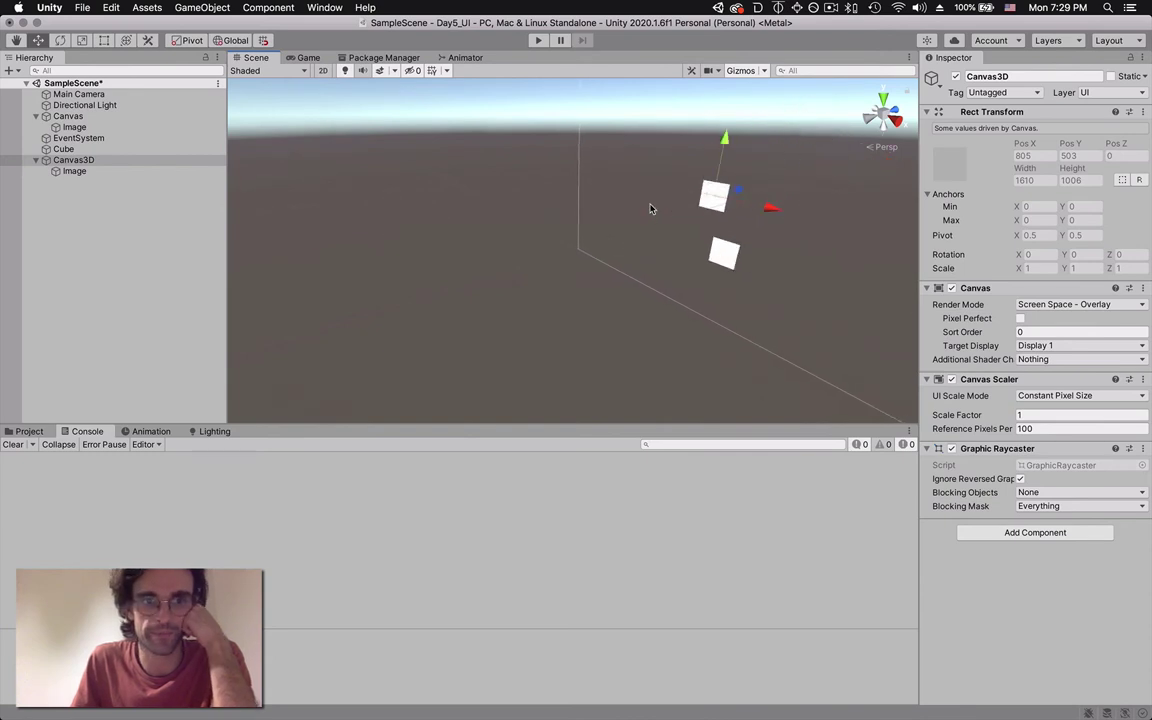
{"action": "left_click", "coordinate": [130, 160]}
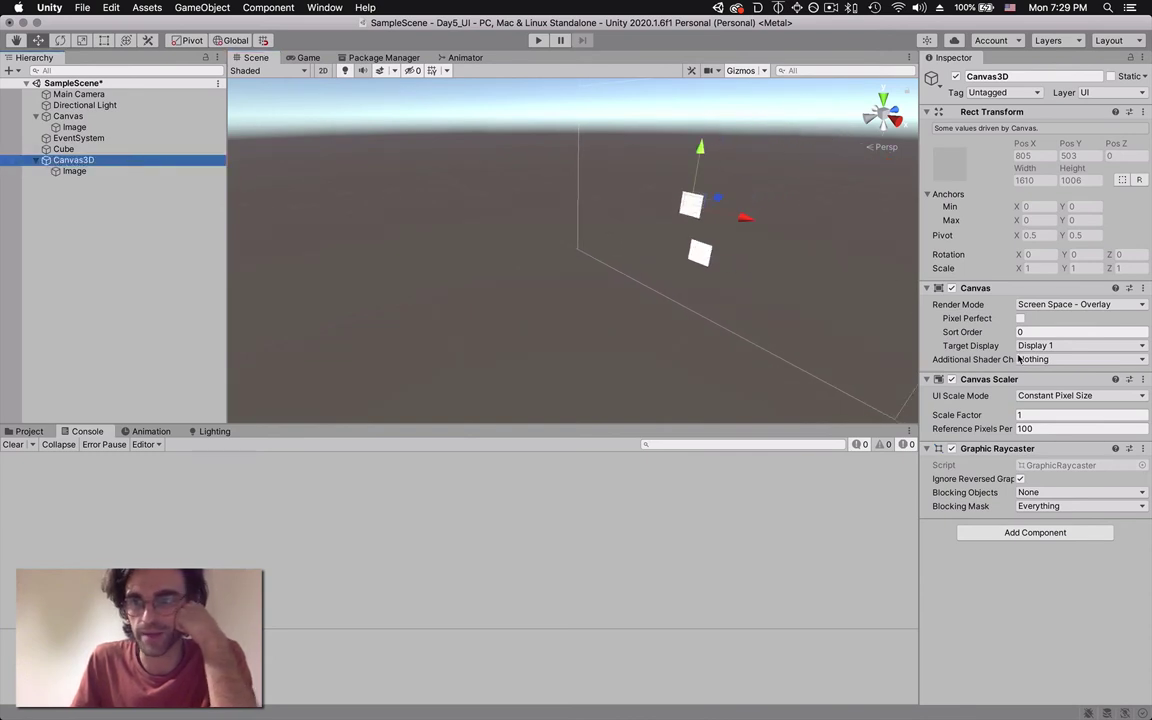
{"action": "left_click", "coordinate": [1060, 305]}
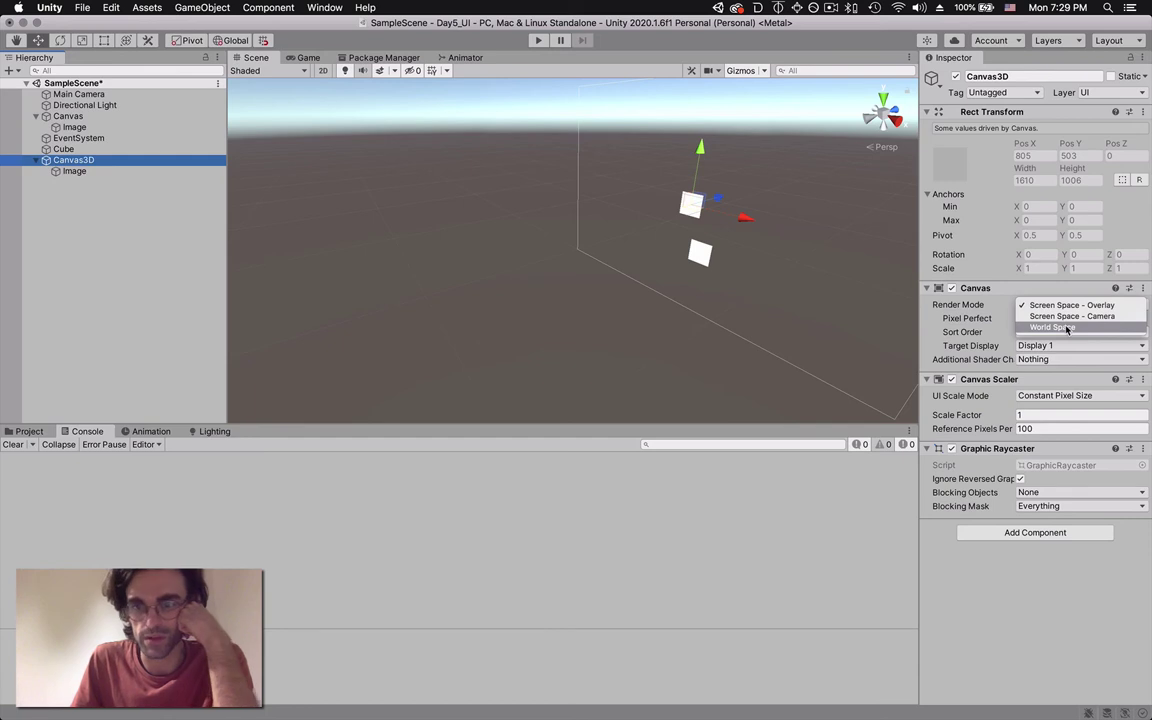
{"action": "left_click", "coordinate": [1067, 328]}
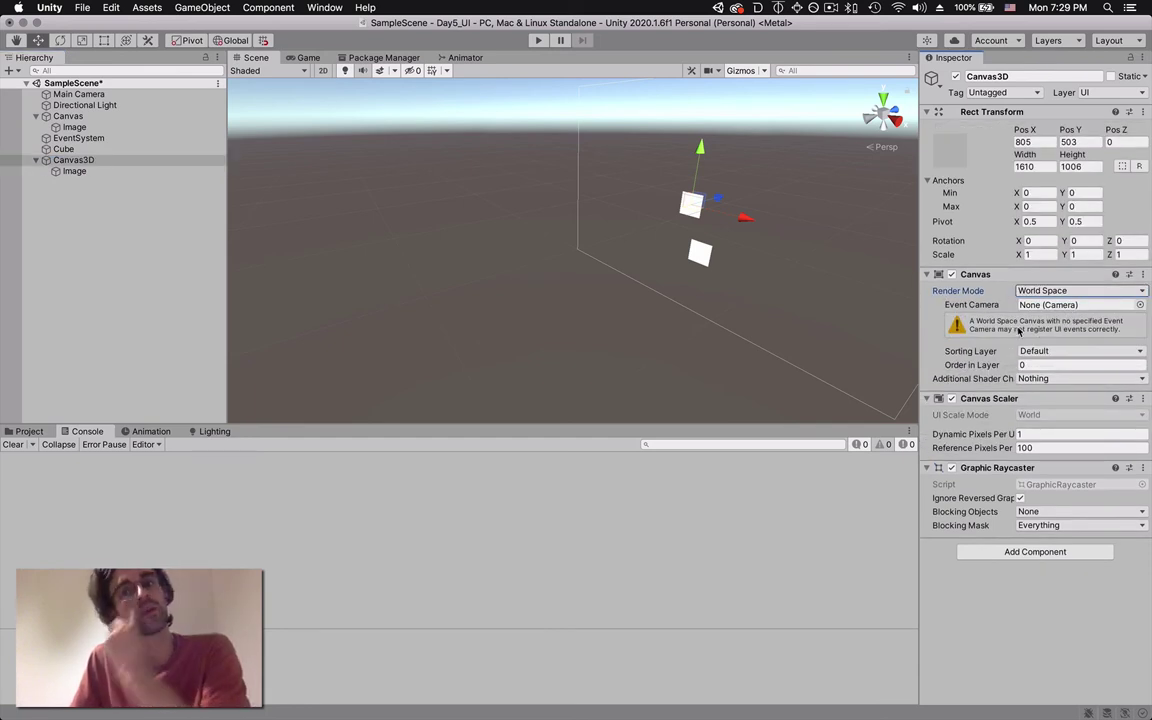
- Assign Main Camera as Canvas3D's Event Camera, keeping Render Mode on World Space
{"action": "left_click_drag", "start_coordinate": [522, 195], "coordinate": [555, 209], "text": "alt"}
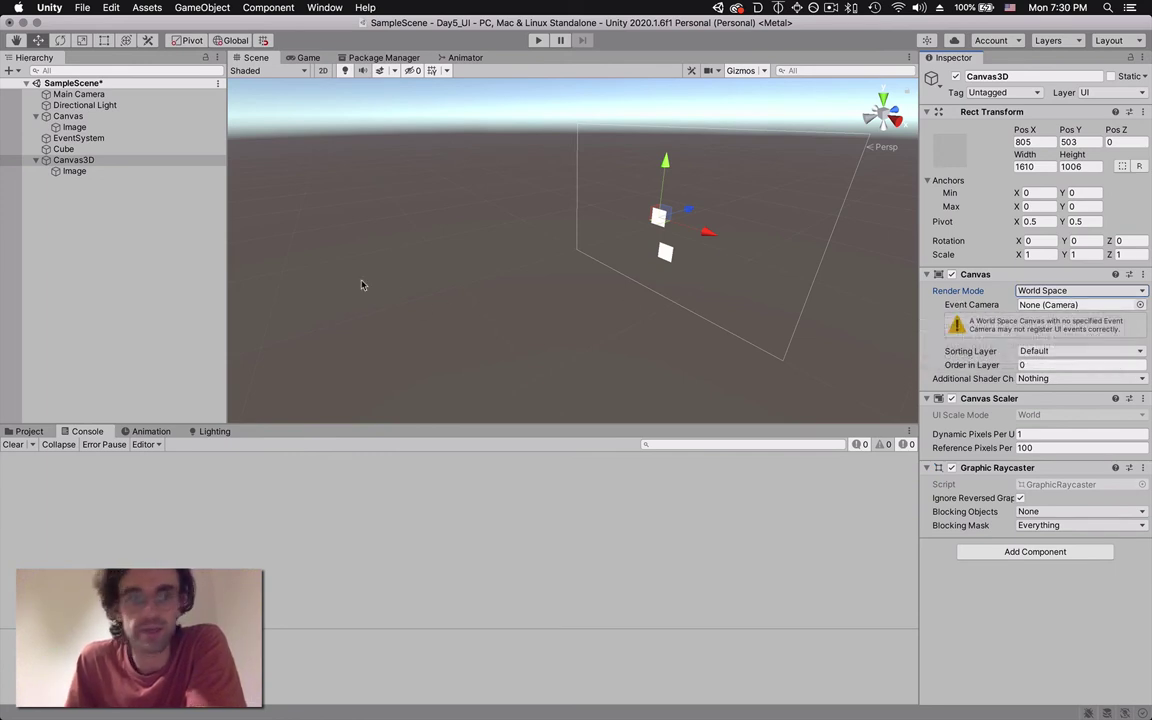
{"action": "left_click", "coordinate": [108, 95]}
{"action": "left_click_drag", "start_coordinate": [108, 95], "coordinate": [1058, 306]}
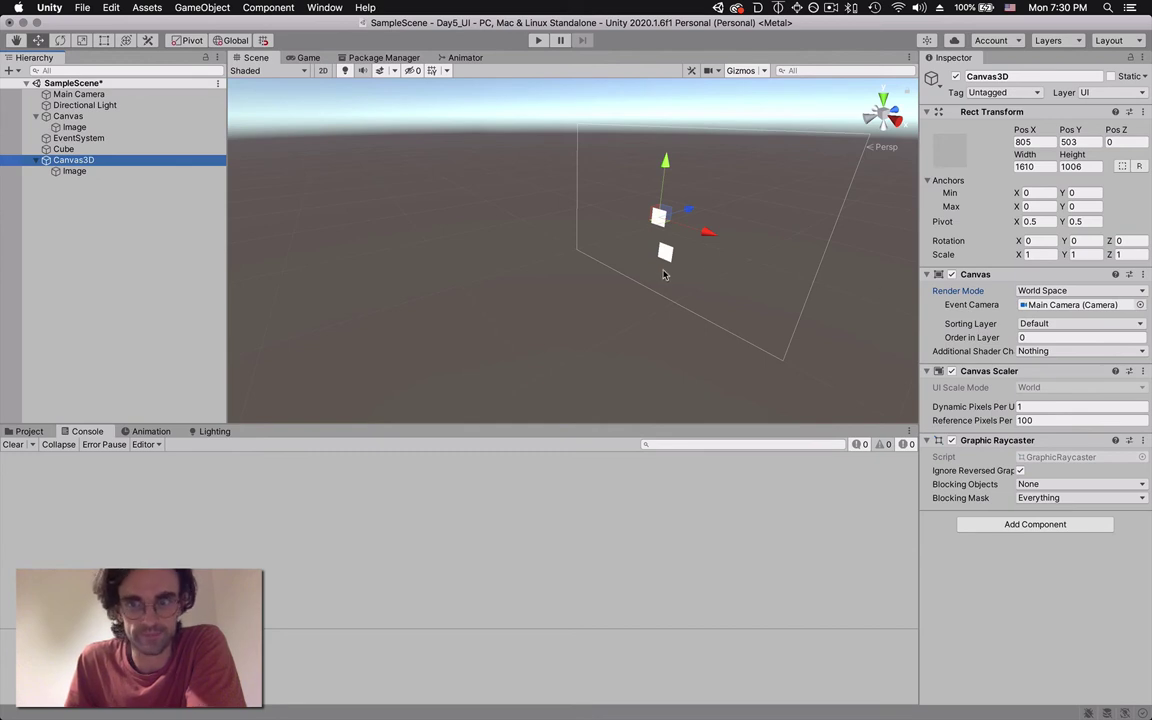
{"action": "left_click", "coordinate": [308, 58]}
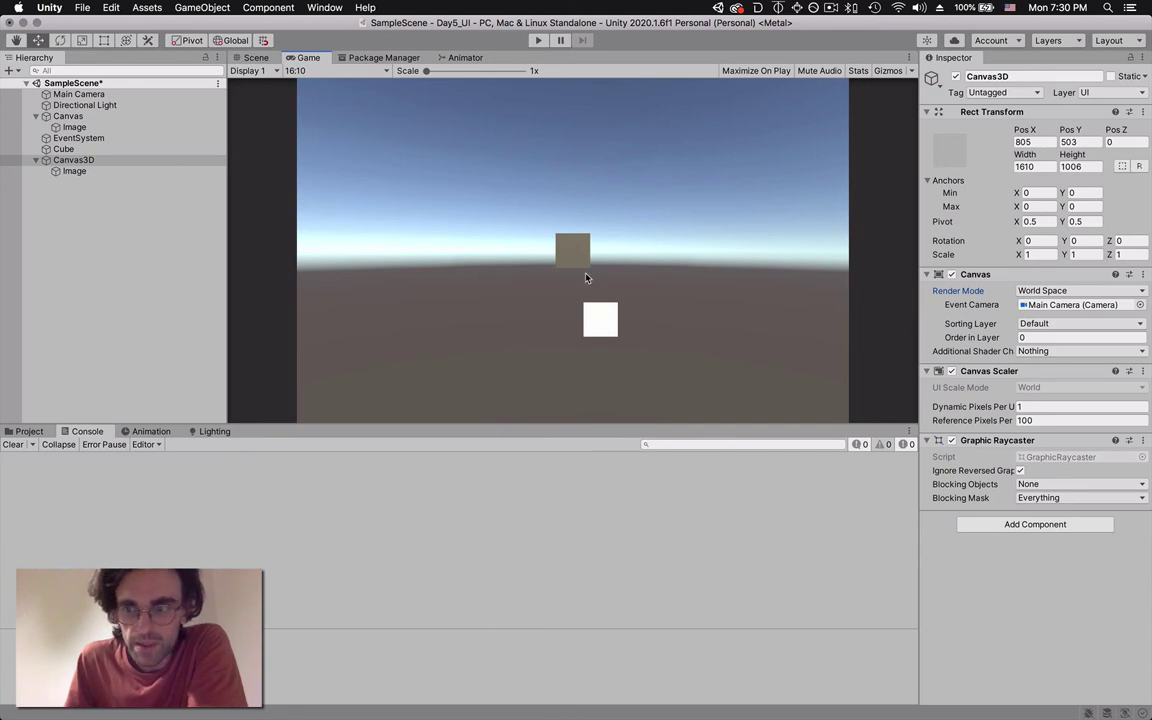
{"action": "left_click", "coordinate": [1064, 290]}
{"action": "left_click", "coordinate": [1062, 270]}
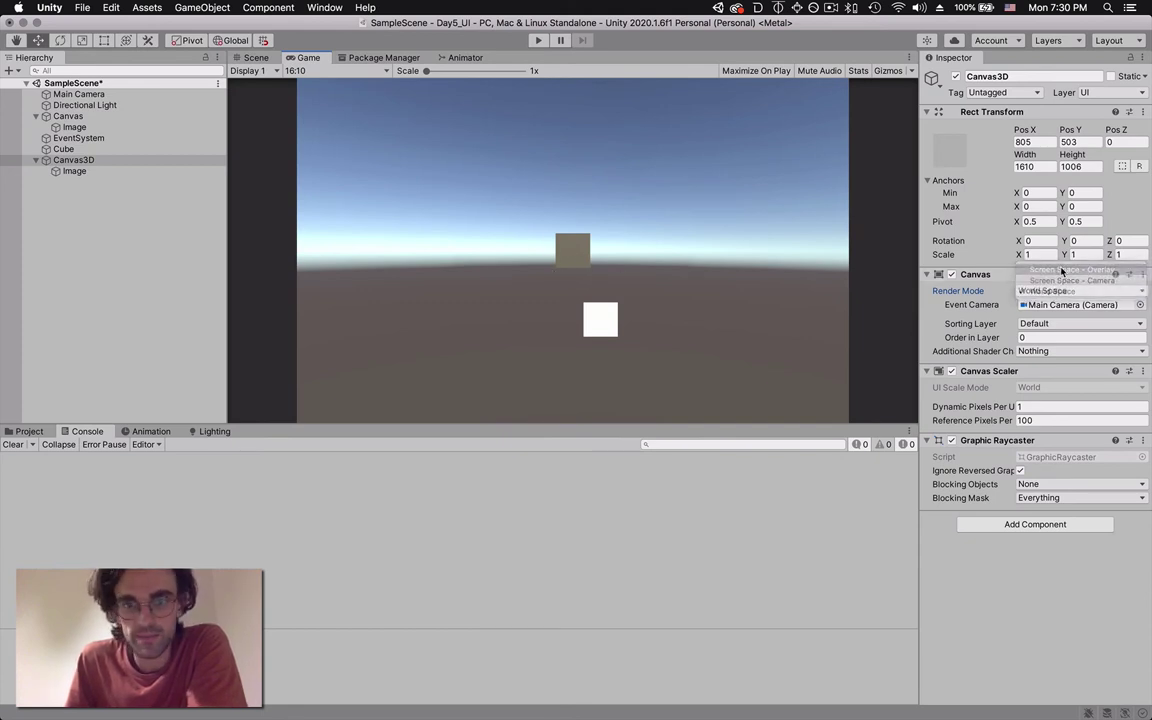
{"action": "left_click", "coordinate": [1085, 304]}
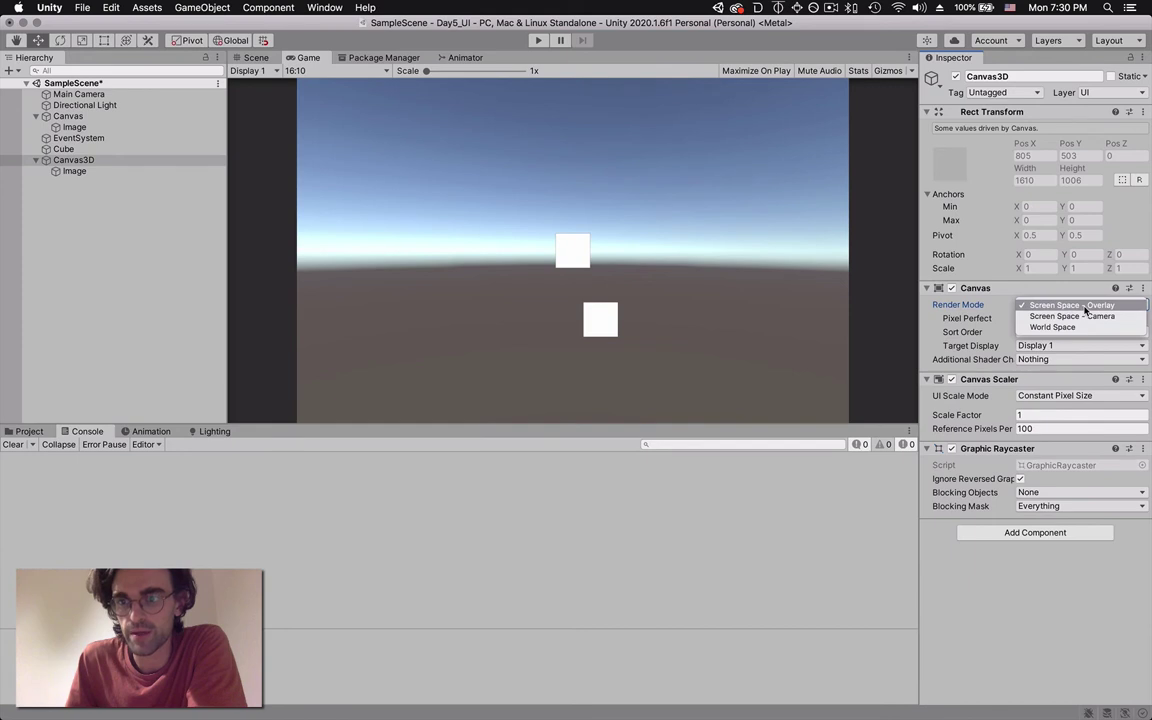
{"action": "left_click", "coordinate": [1060, 330]}
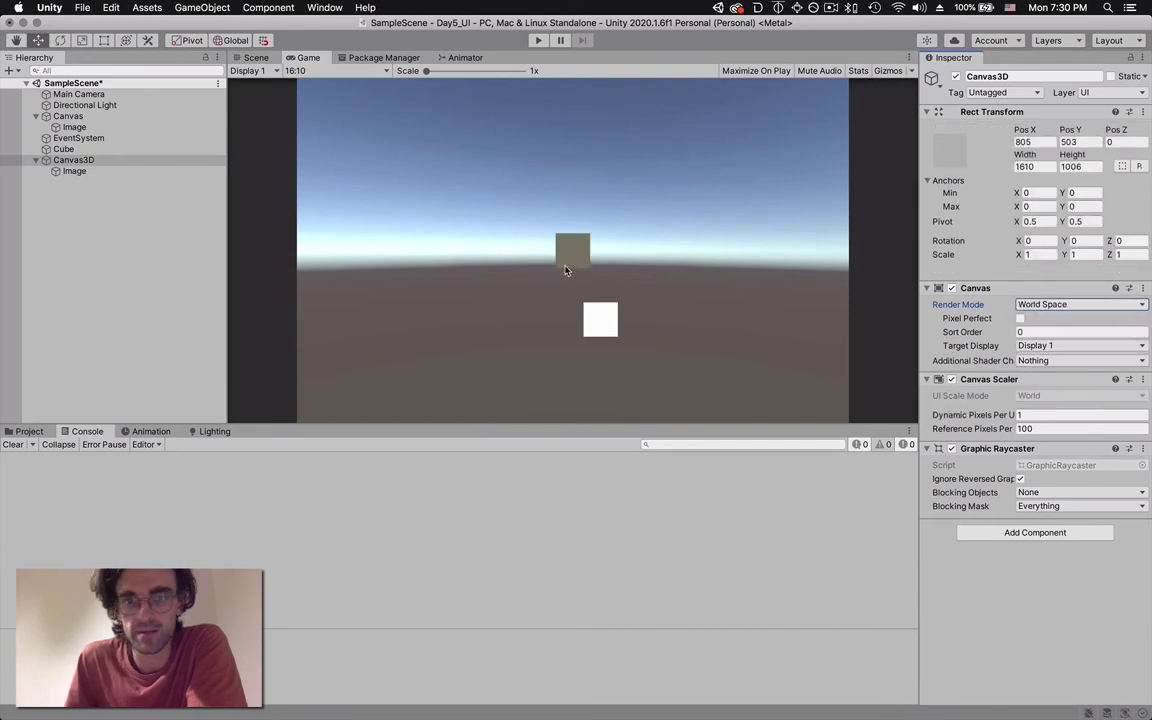
- Use the Rect Tool to shrink Canvas3D to about 135.6 × 69.9 in the Scene view
{"action": "left_click", "coordinate": [254, 58]}
{"action": "scroll", "coordinate": [649, 261], "scroll_direction": "down", "scroll_amount": 5}
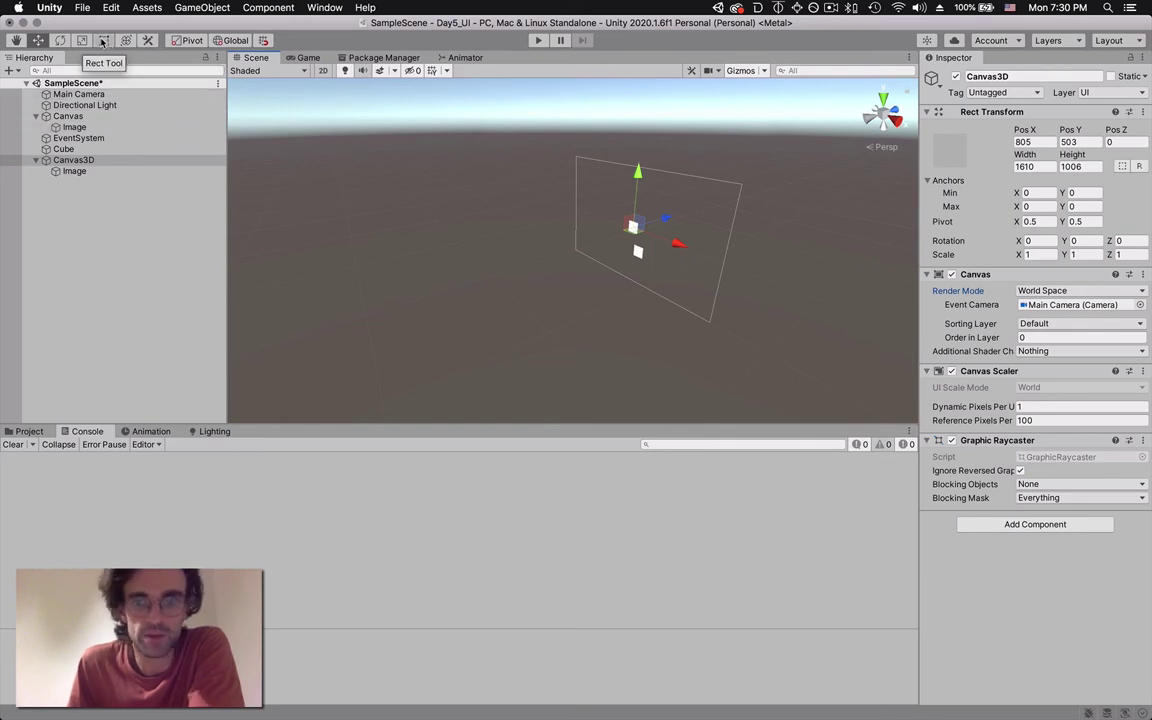
{"action": "left_click", "coordinate": [103, 41]}
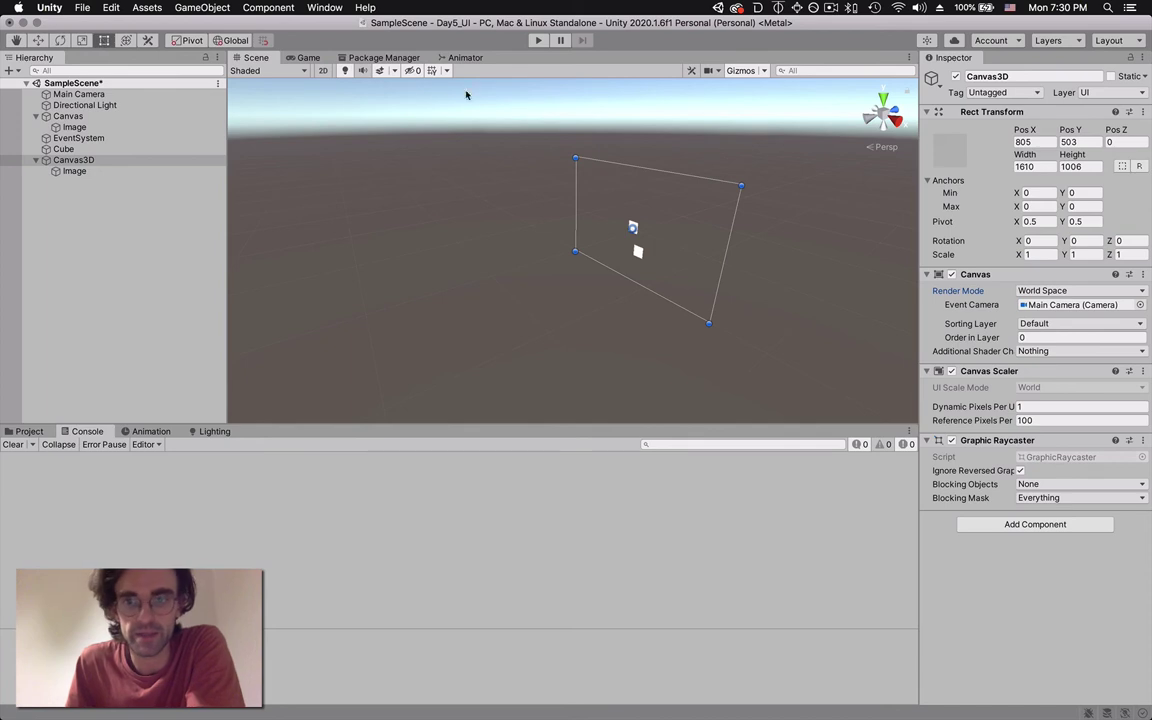
{"action": "left_click_drag", "start_coordinate": [741, 184], "coordinate": [585, 247]}
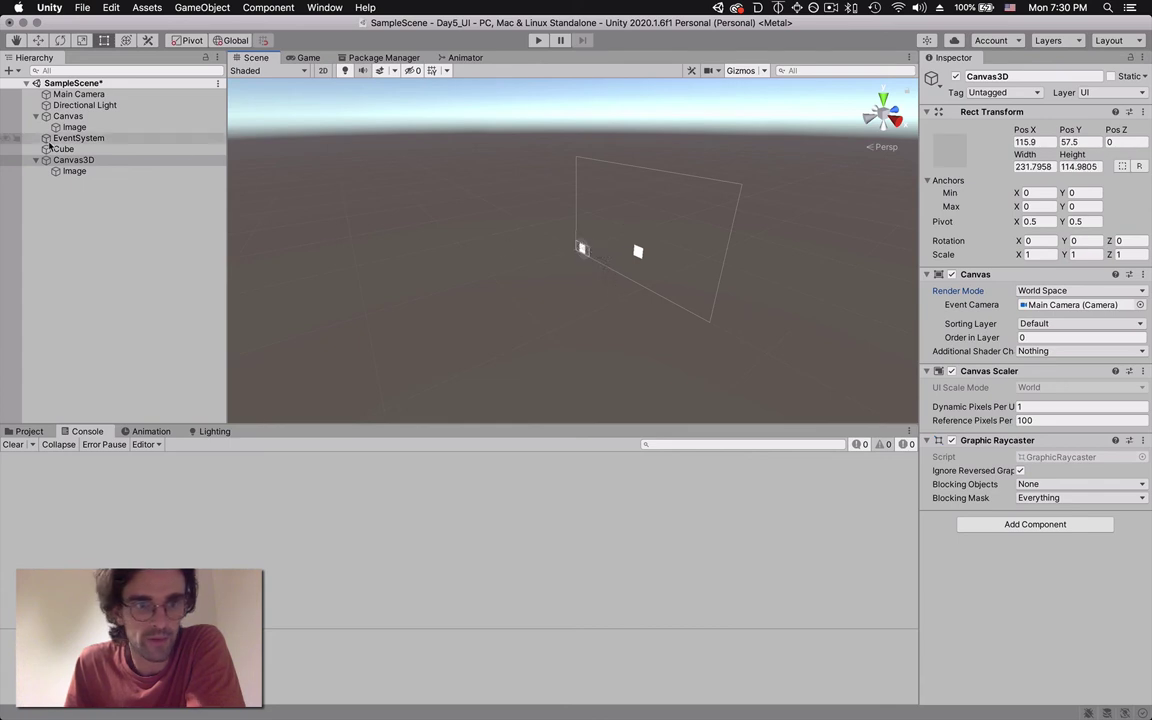
{"action": "double_click", "coordinate": [75, 160]}
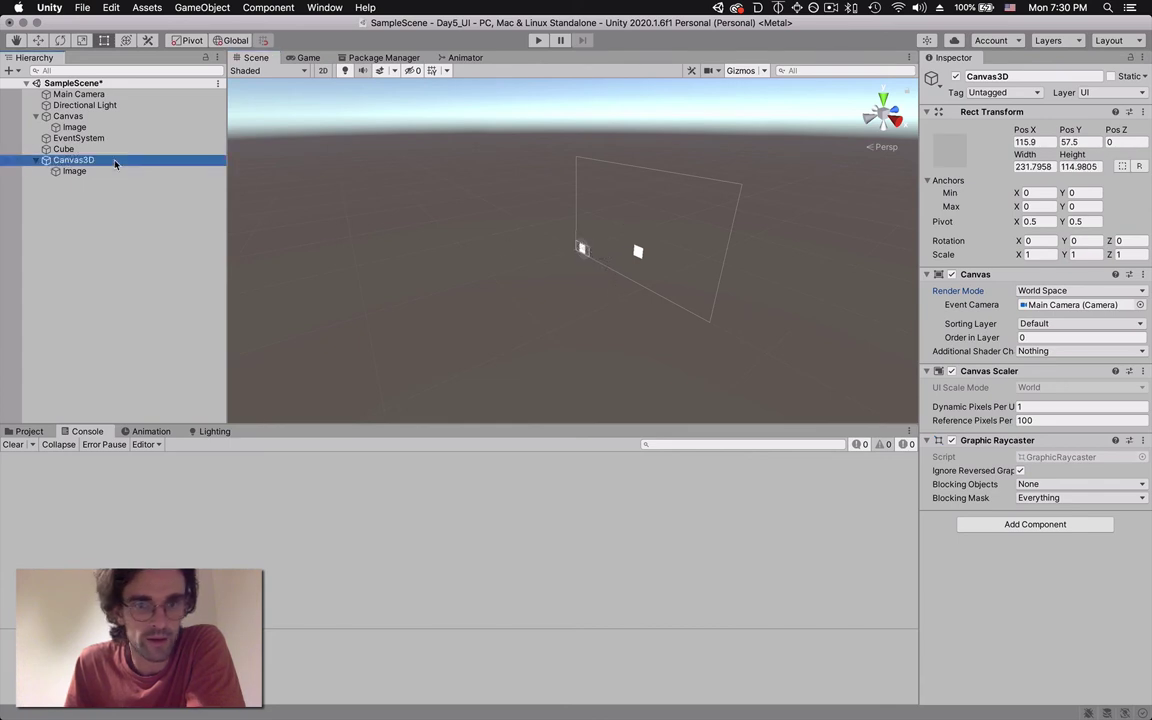
{"action": "left_click", "coordinate": [103, 95]}
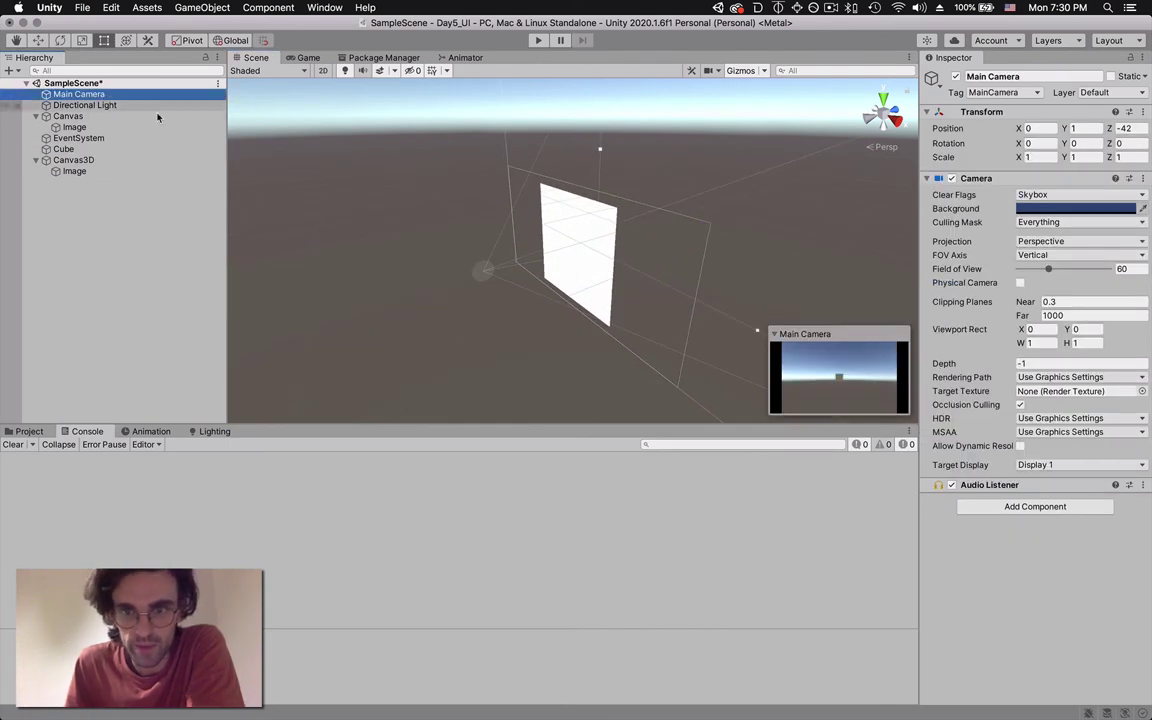
{"action": "left_click", "coordinate": [606, 261]}
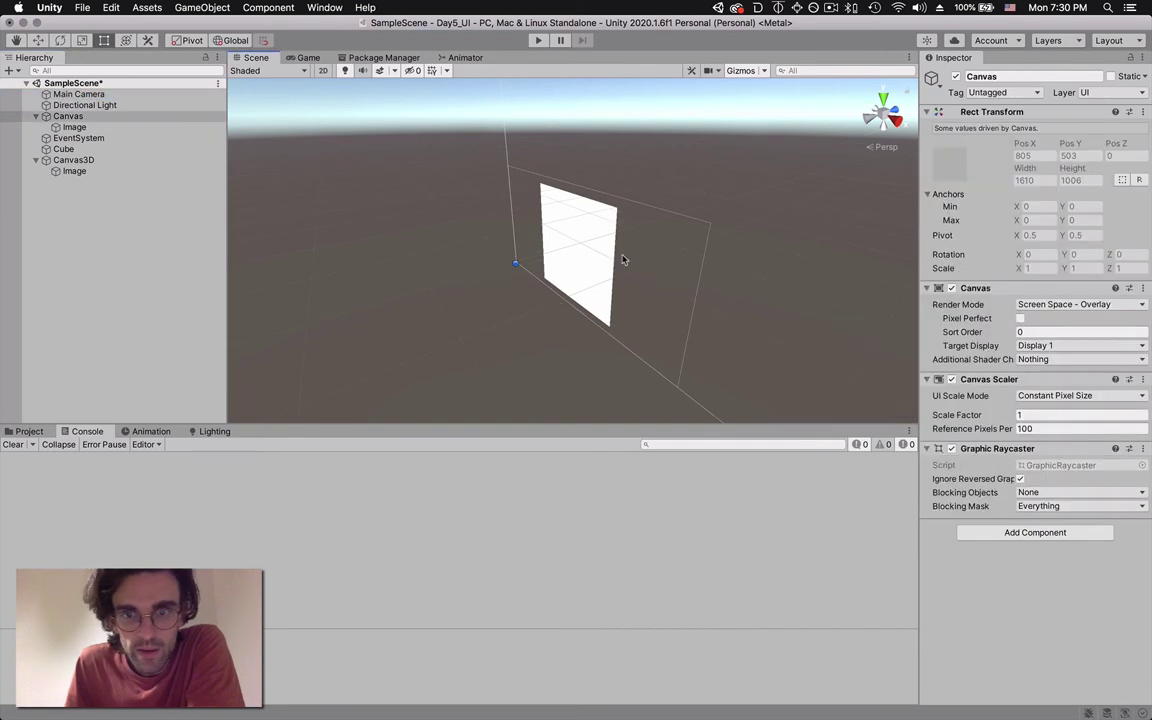
{"action": "left_click_drag", "start_coordinate": [709, 222], "coordinate": [586, 241]}
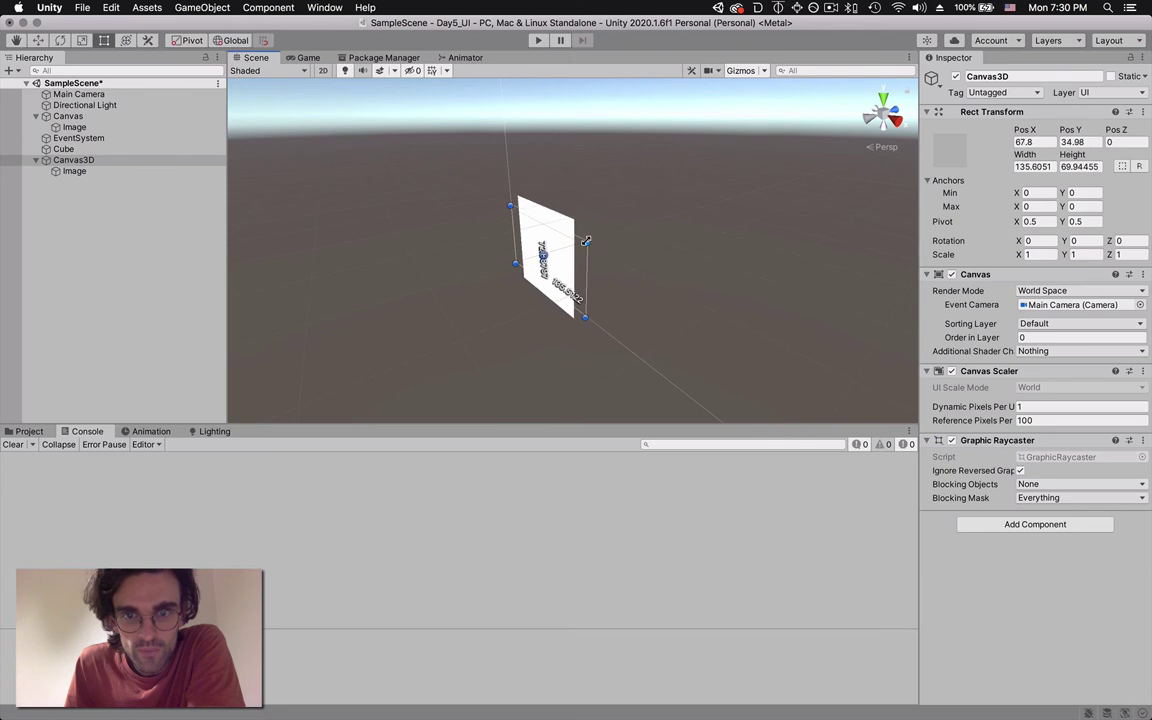
- Set the Canvas3D Image's scale to 0.5 on X, Y and Z
{"action": "left_click", "coordinate": [90, 171]}
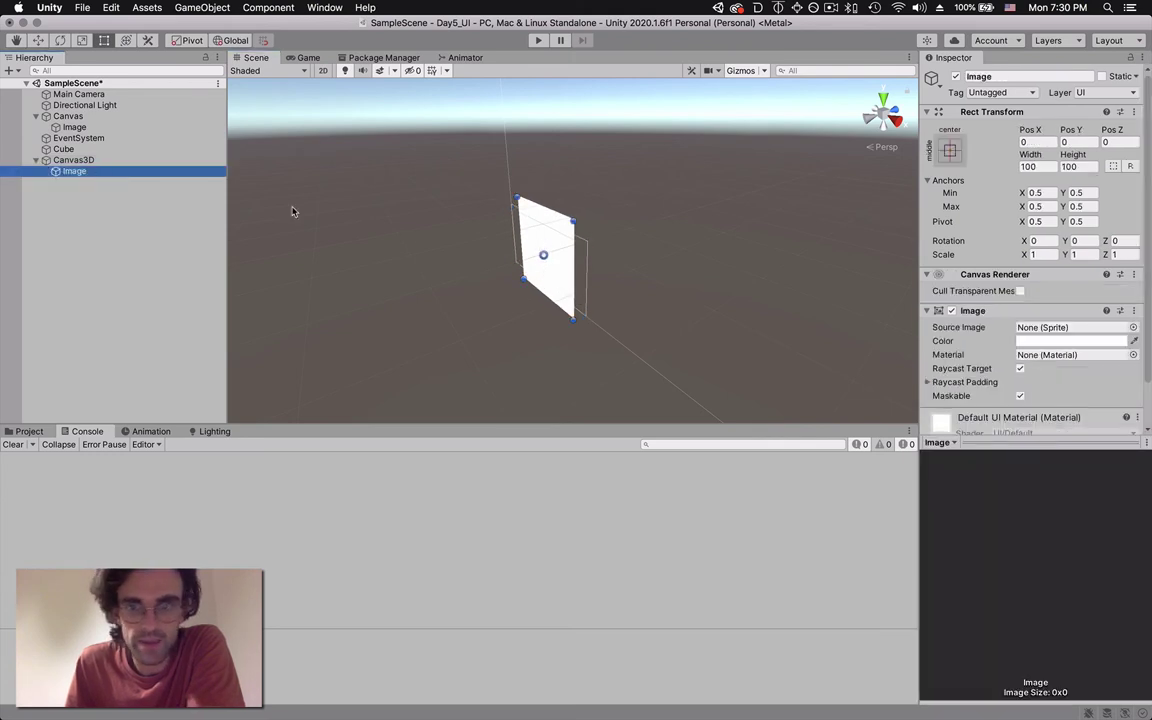
{"action": "left_click", "coordinate": [1041, 254]}
{"action": "type", "text": "0.5"}
{"action": "key", "text": "Tab"}
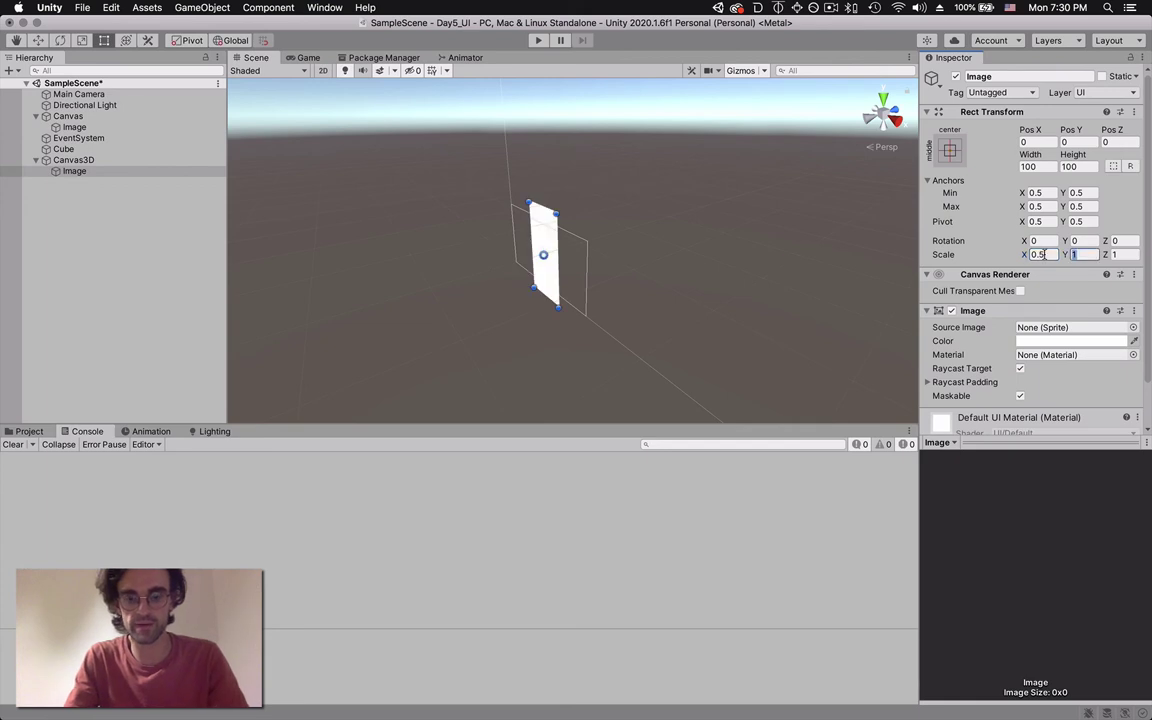
{"action": "type", "text": "0.5"}
{"action": "key", "text": "Tab"}
{"action": "type", "text": "0.5"}
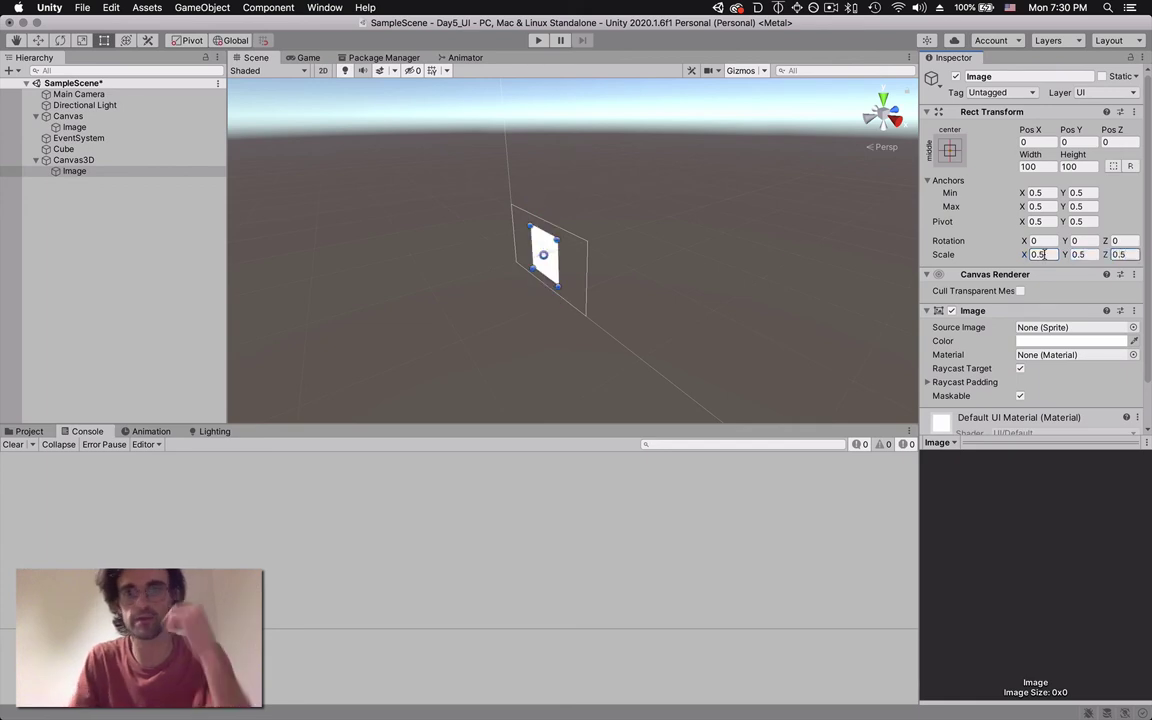
- Move the whole Canvas3D back along Z to Pos Z 77.7
{"action": "left_click", "coordinate": [293, 58]}
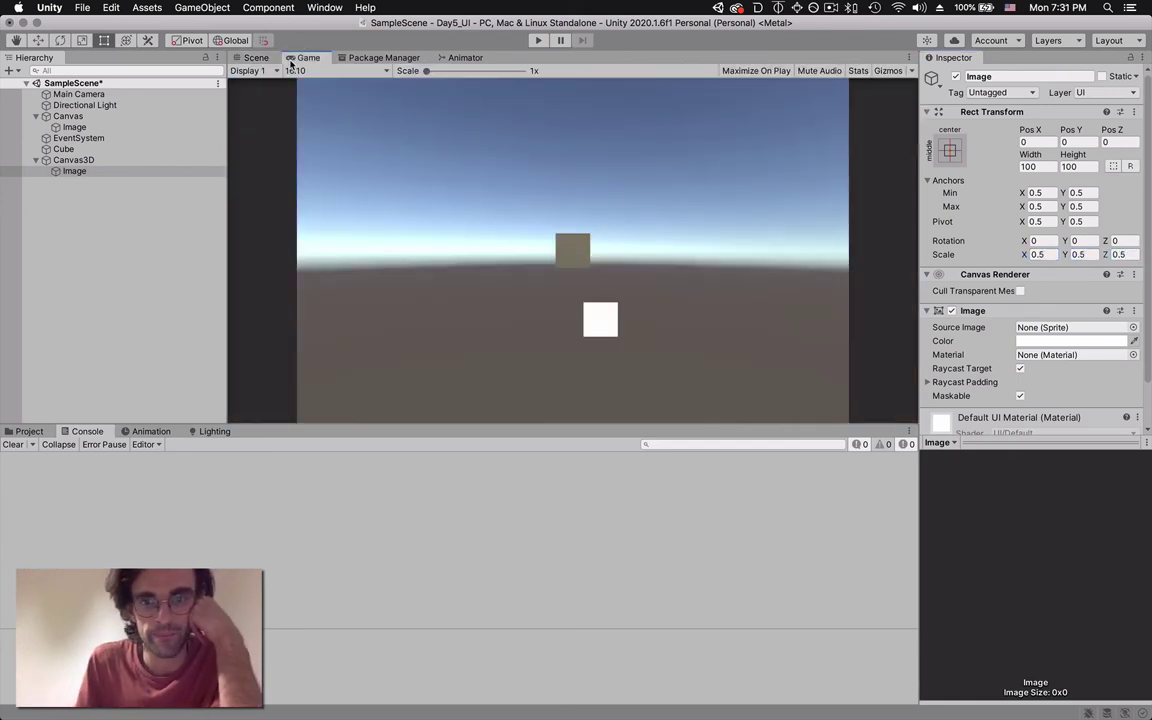
{"action": "left_click", "coordinate": [254, 57]}
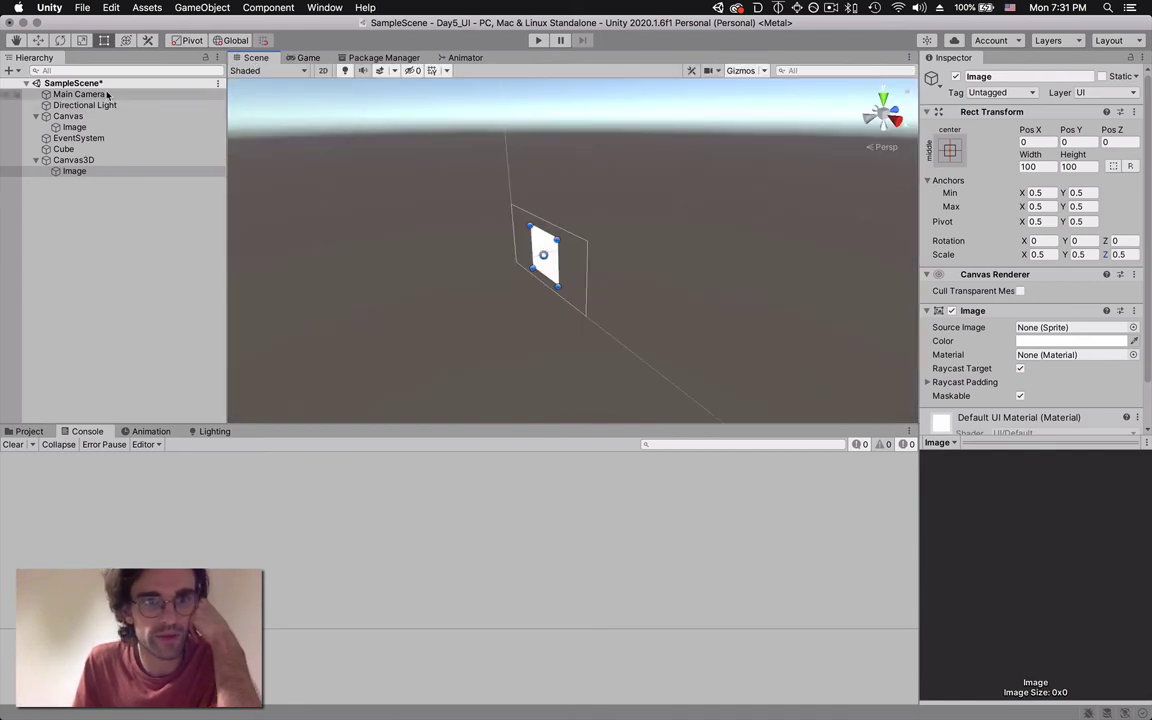
{"action": "left_click", "coordinate": [38, 40]}
{"action": "left_click_drag", "start_coordinate": [587, 245], "coordinate": [625, 239]}
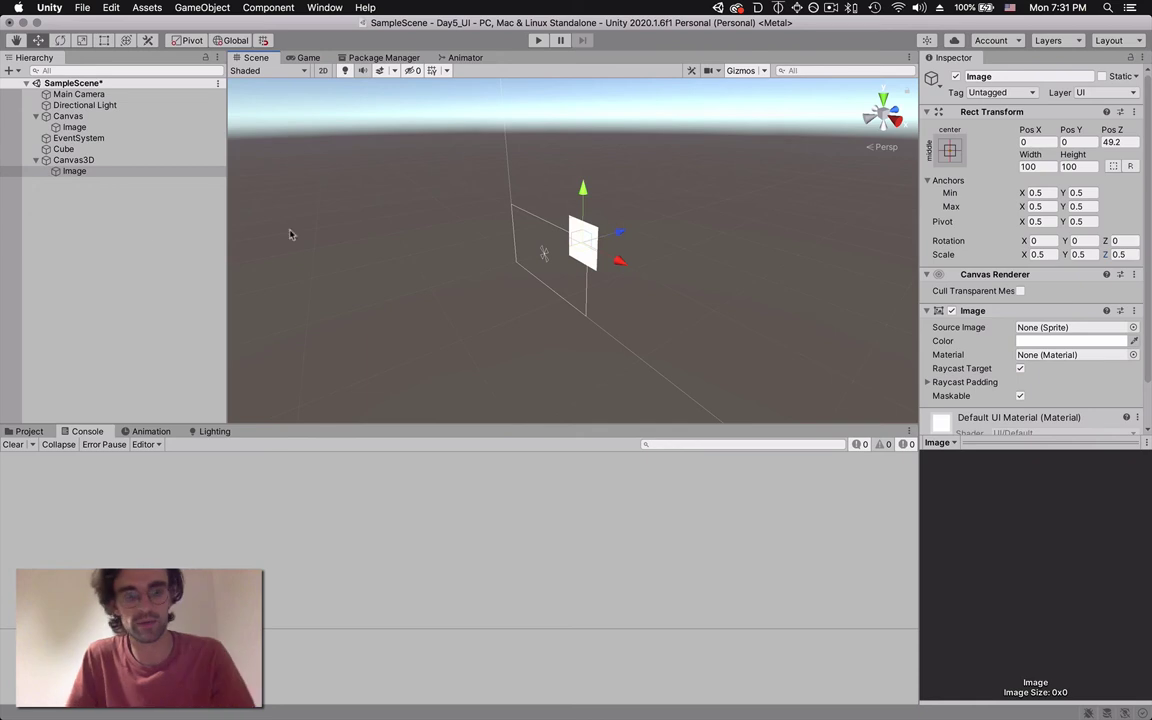
{"action": "key", "text": "super+z"}
{"action": "left_click", "coordinate": [90, 160]}
{"action": "left_click_drag", "start_coordinate": [595, 247], "coordinate": [669, 239]}
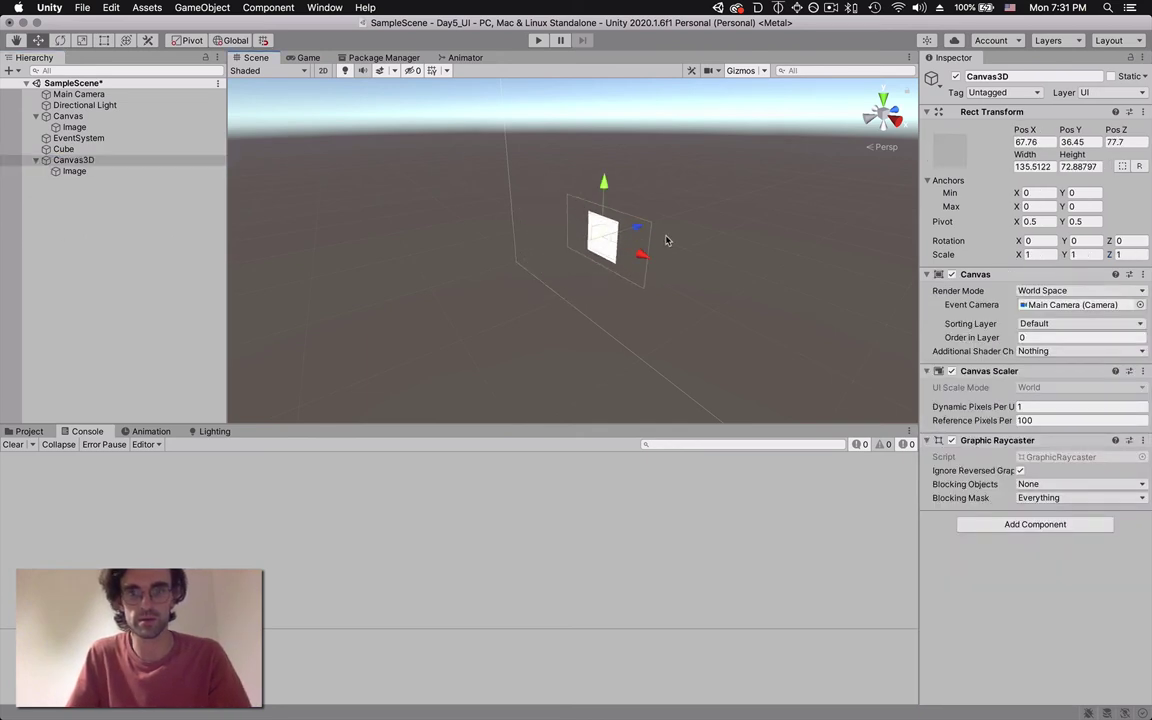
- Rotate Canvas3D to 22.507 degrees around Y and check the angled panel in the Game view
{"action": "left_click", "coordinate": [307, 58]}
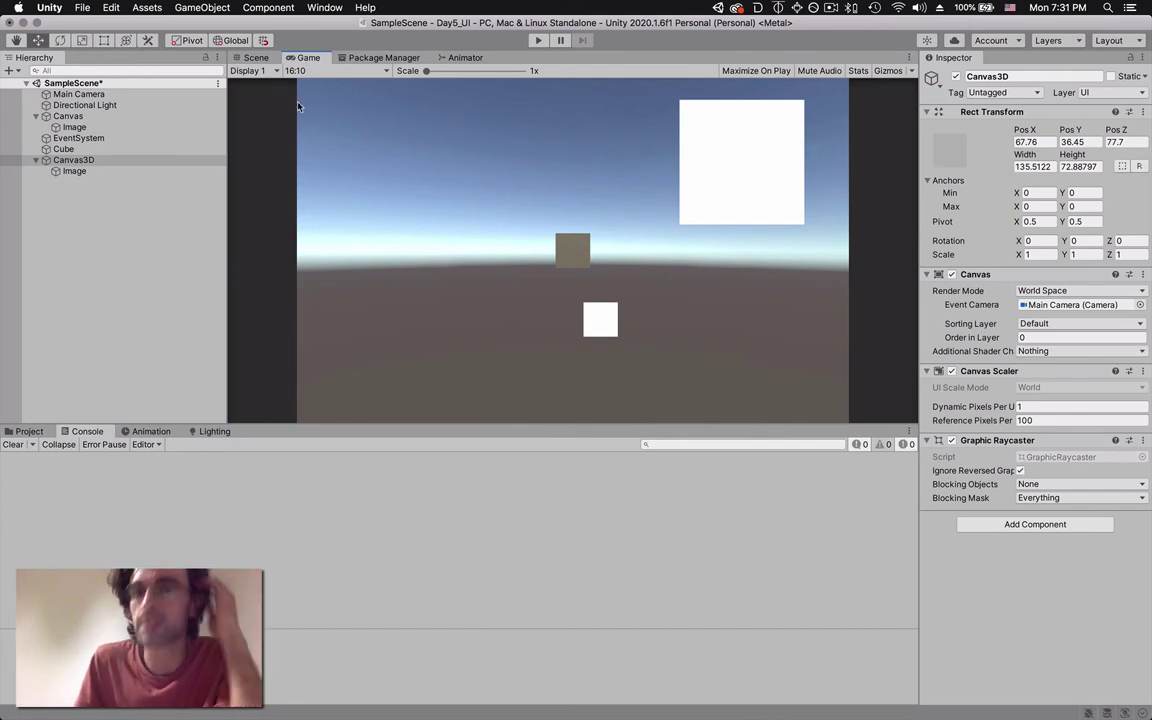
{"action": "left_click", "coordinate": [255, 58]}
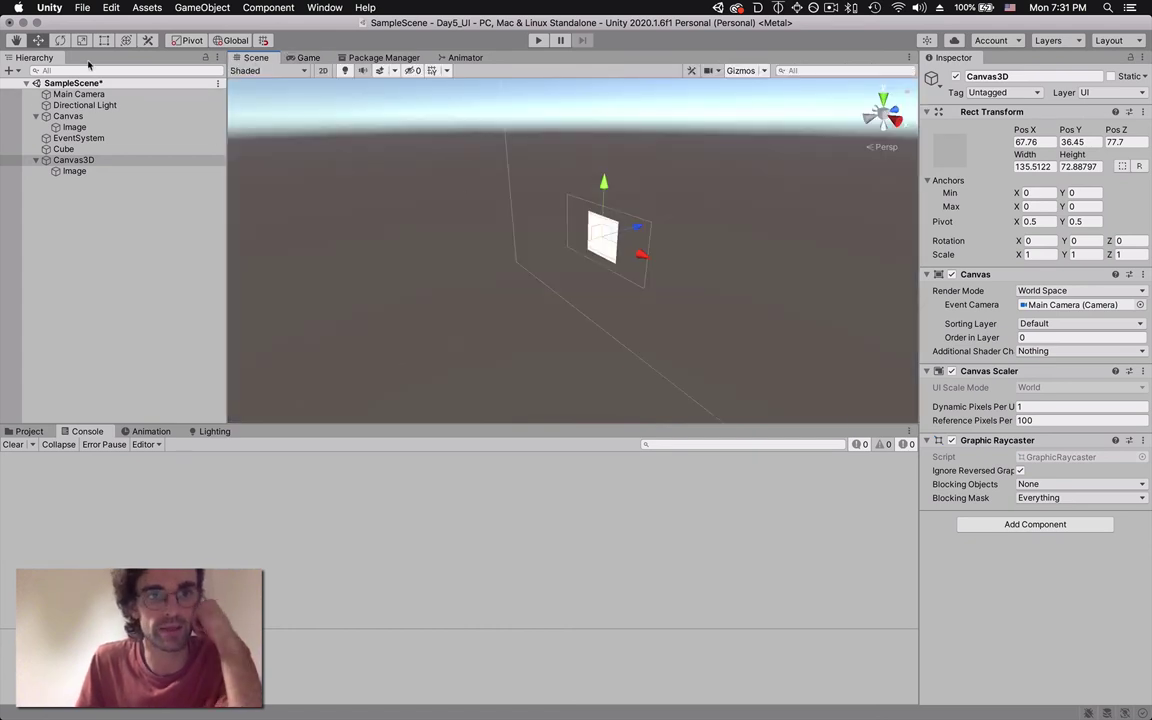
{"action": "key", "text": "e"}
{"action": "left_click_drag", "start_coordinate": [616, 263], "coordinate": [558, 255]}
{"action": "left_click", "coordinate": [303, 58]}
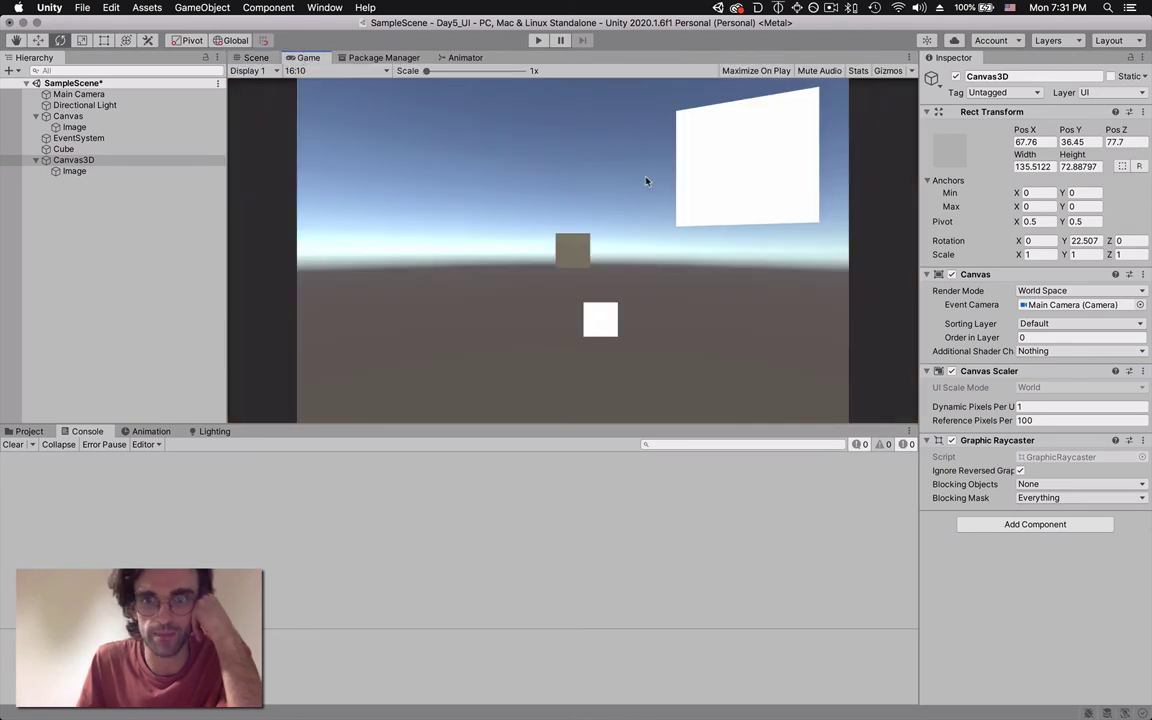
{"action": "left_click", "coordinate": [538, 41]}
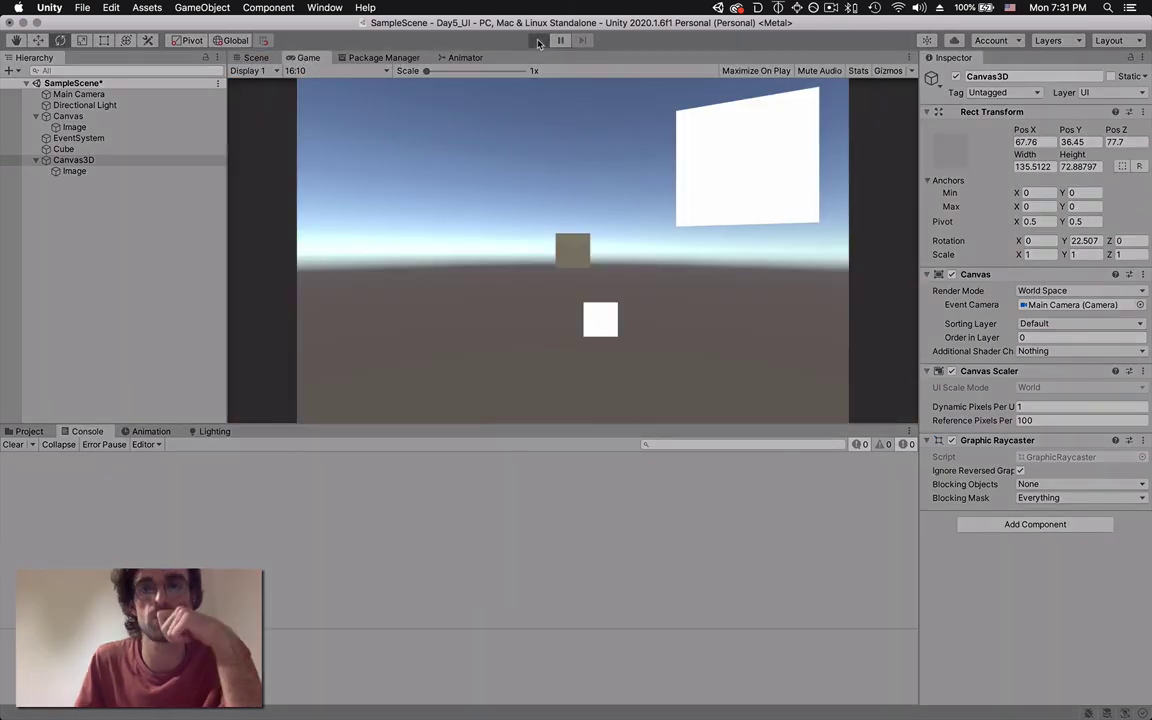
{"action": "left_click", "coordinate": [538, 41]}
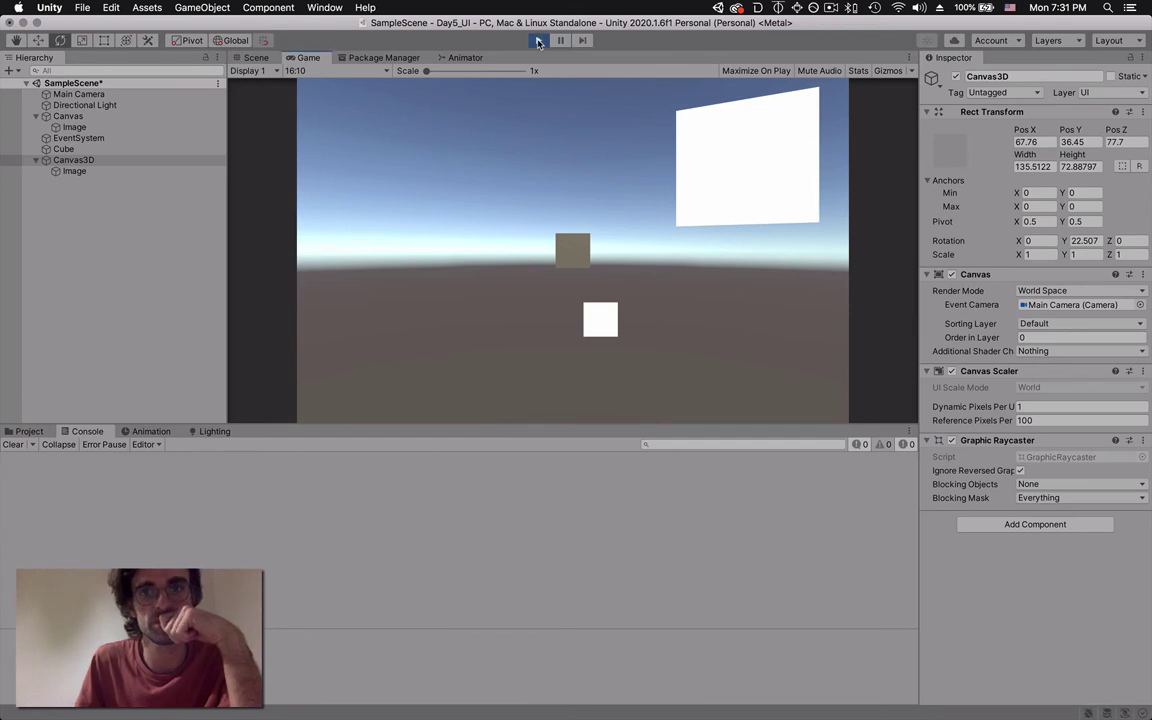
{"action": "left_click", "coordinate": [80, 94]}
{"action": "left_click", "coordinate": [1030, 129]}
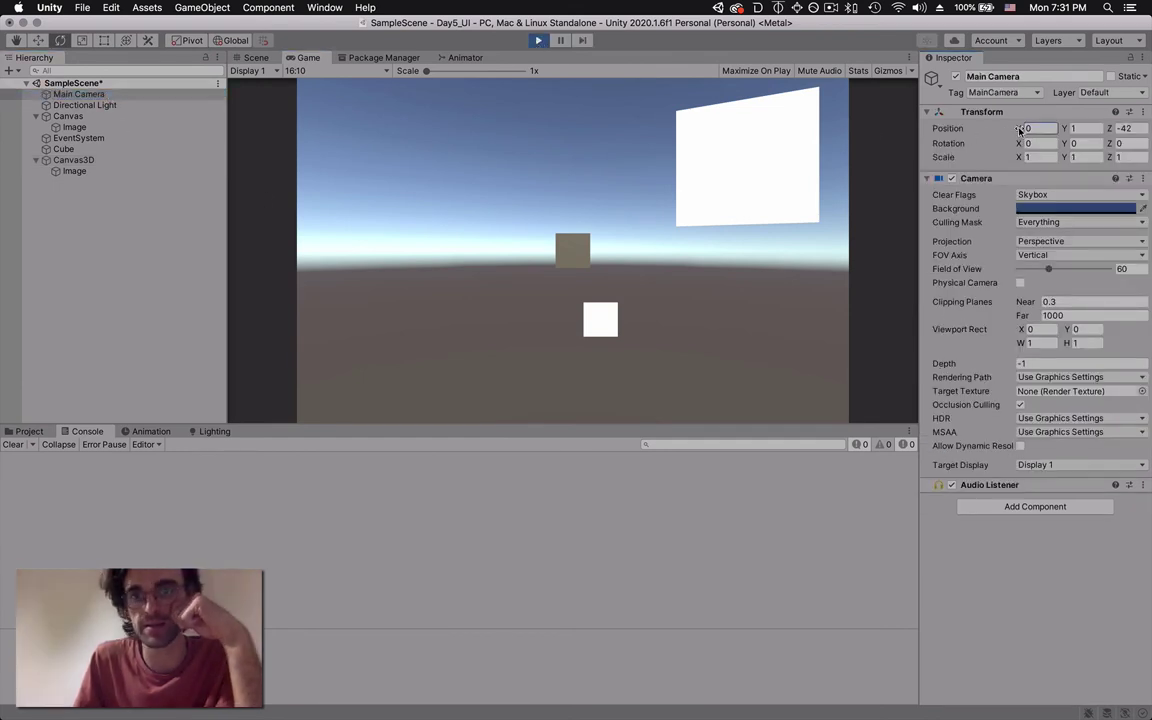
{"action": "left_click_drag", "start_coordinate": [1026, 129], "coordinate": [651, 251]}
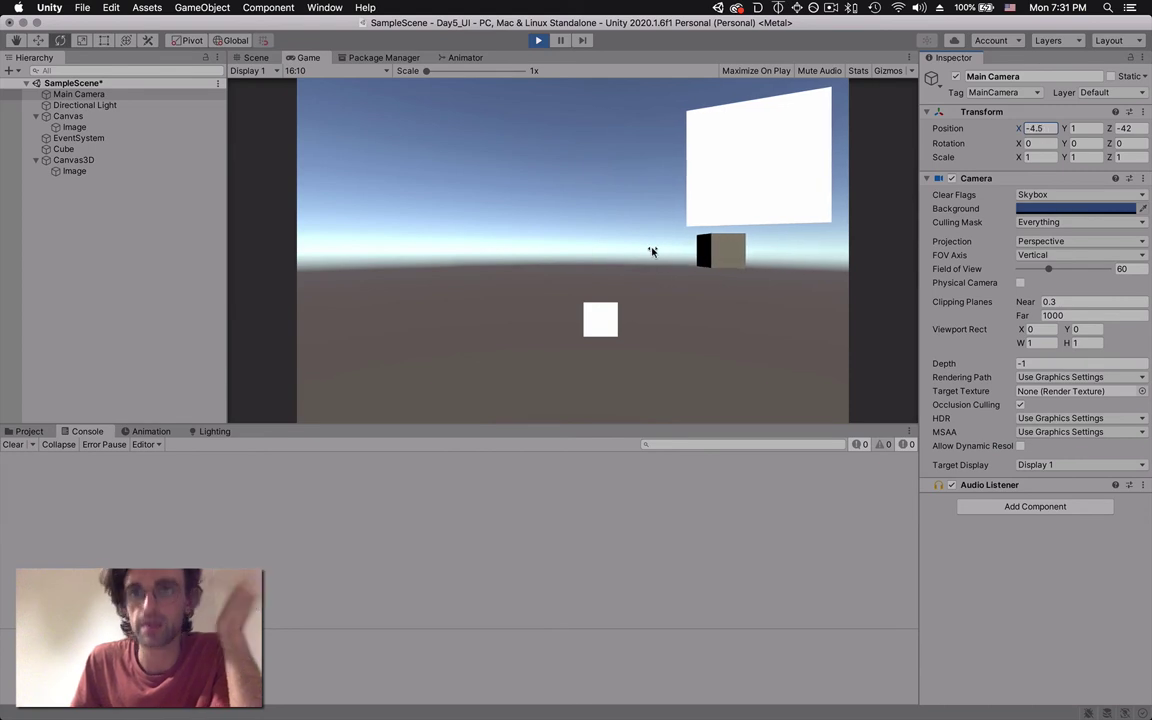
{"action": "left_click", "coordinate": [538, 40]}
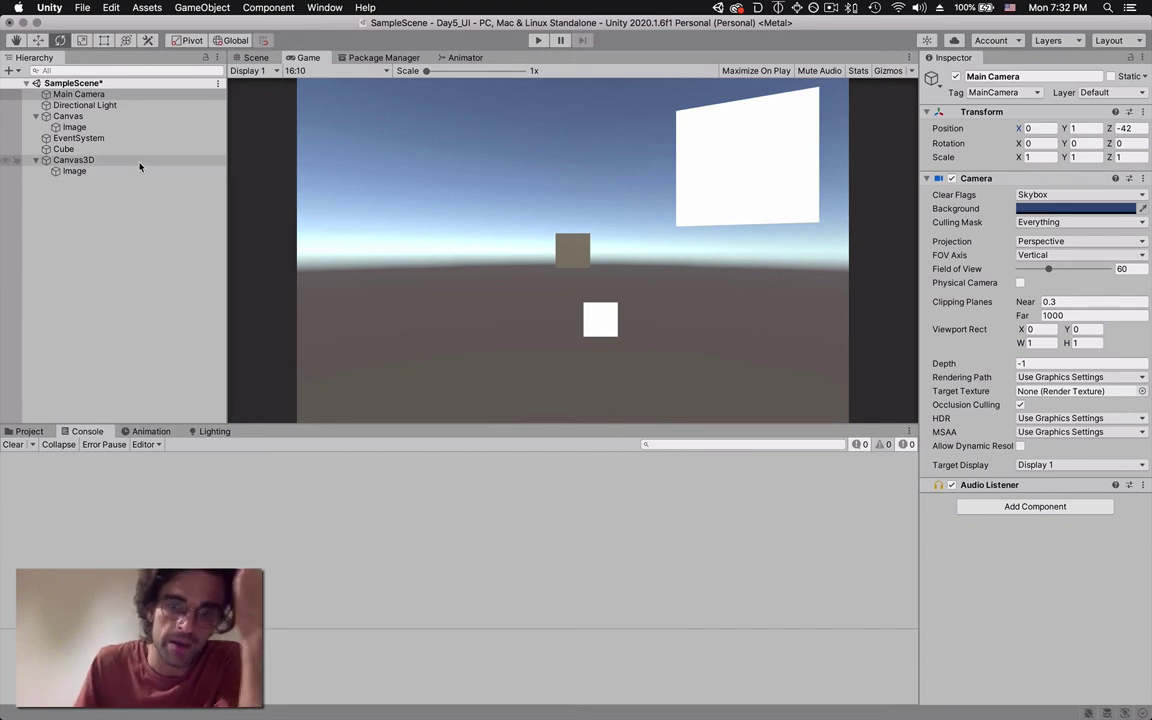
- Add a UI Button under Canvas3D and scroll the Inspector to its Button component
{"action": "left_click", "coordinate": [121, 118]}
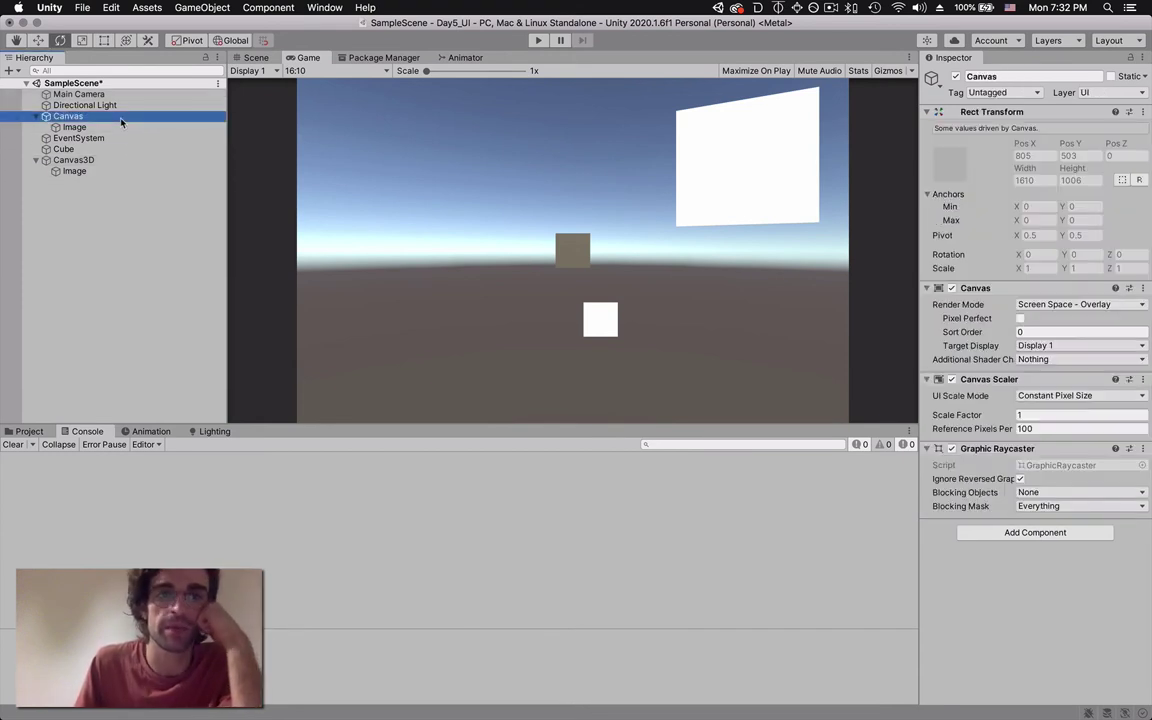
{"action": "left_click", "coordinate": [110, 160]}
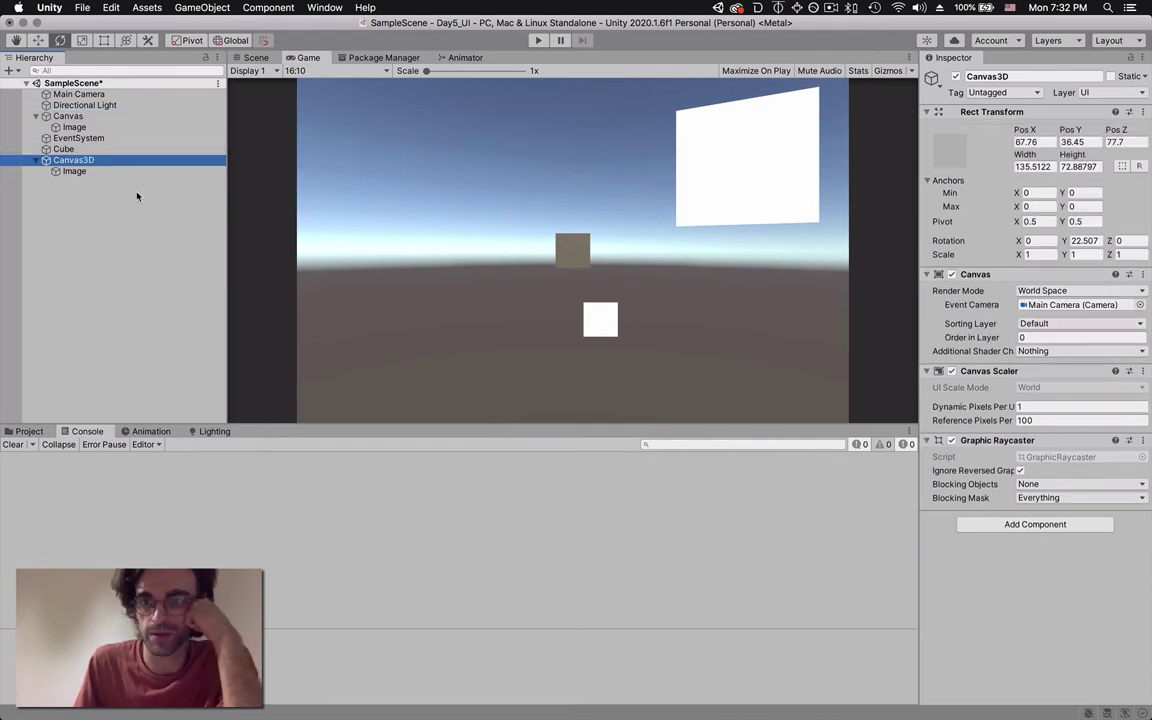
{"action": "right_click", "coordinate": [94, 161]}
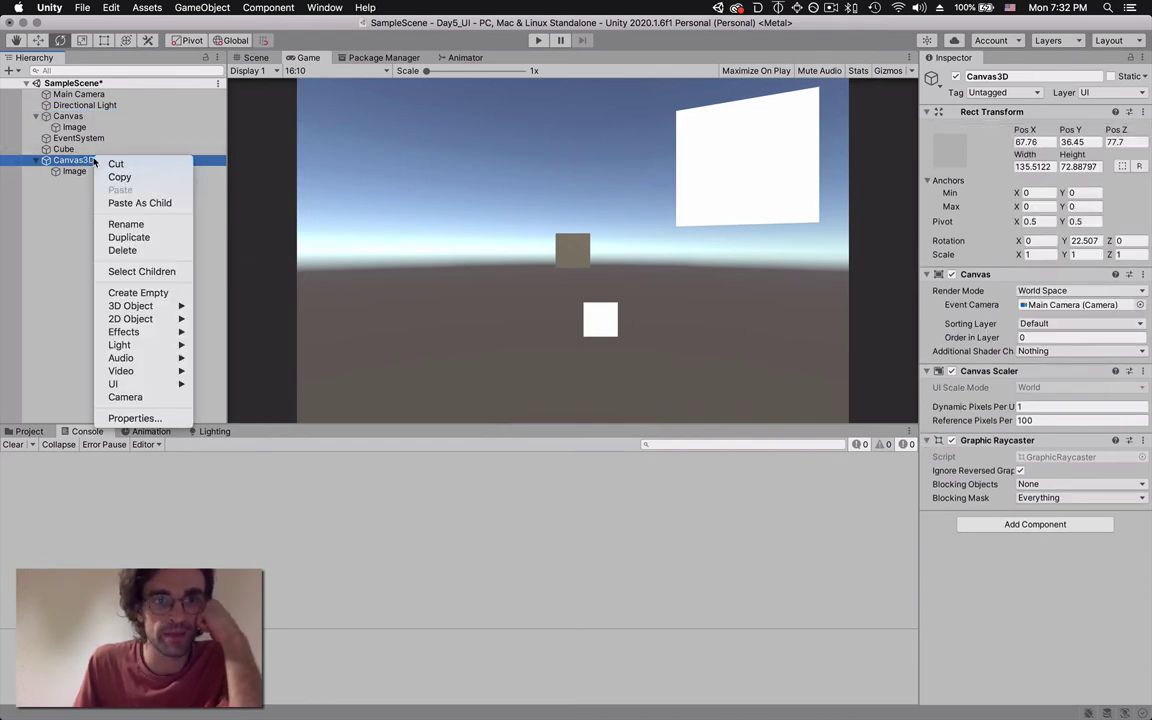
{"action": "mouse_move", "coordinate": [138, 387]}
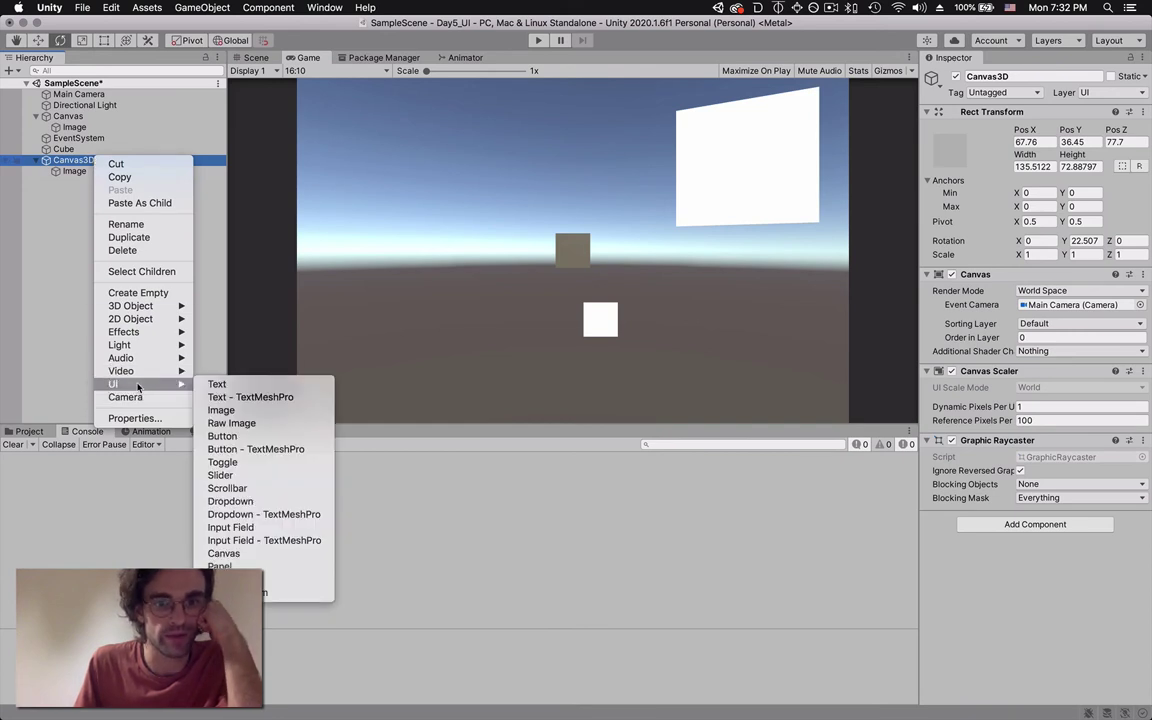
{"action": "left_click", "coordinate": [225, 436]}
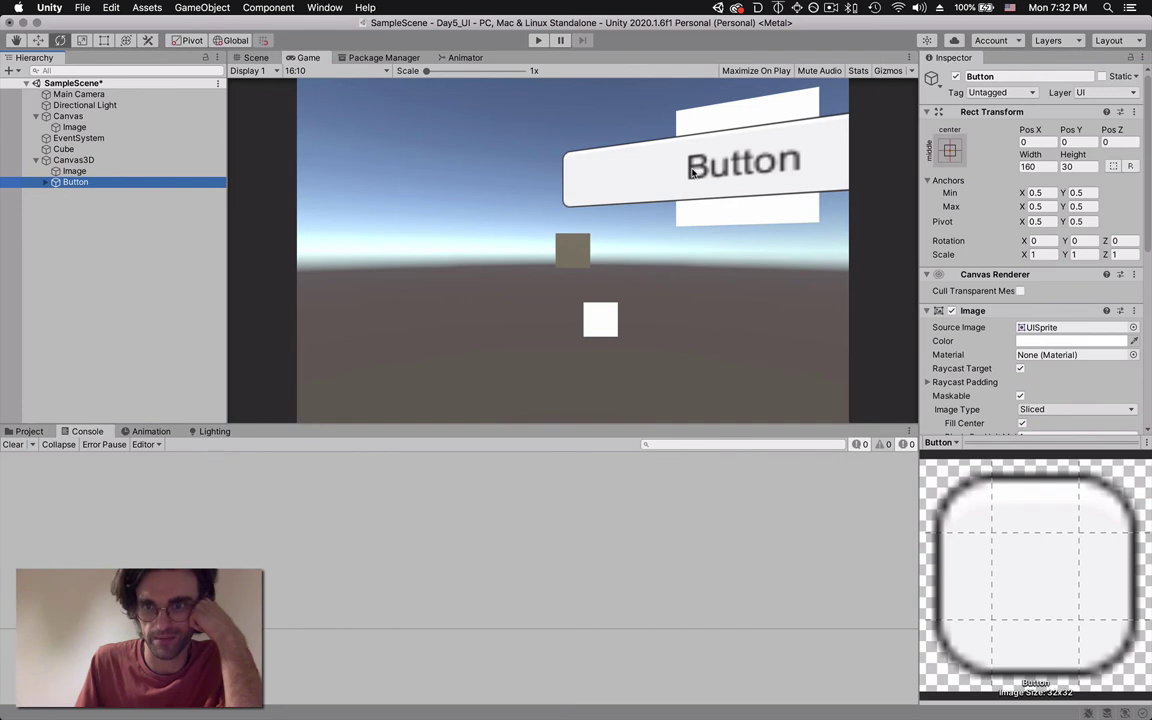
{"action": "left_click", "coordinate": [692, 172]}
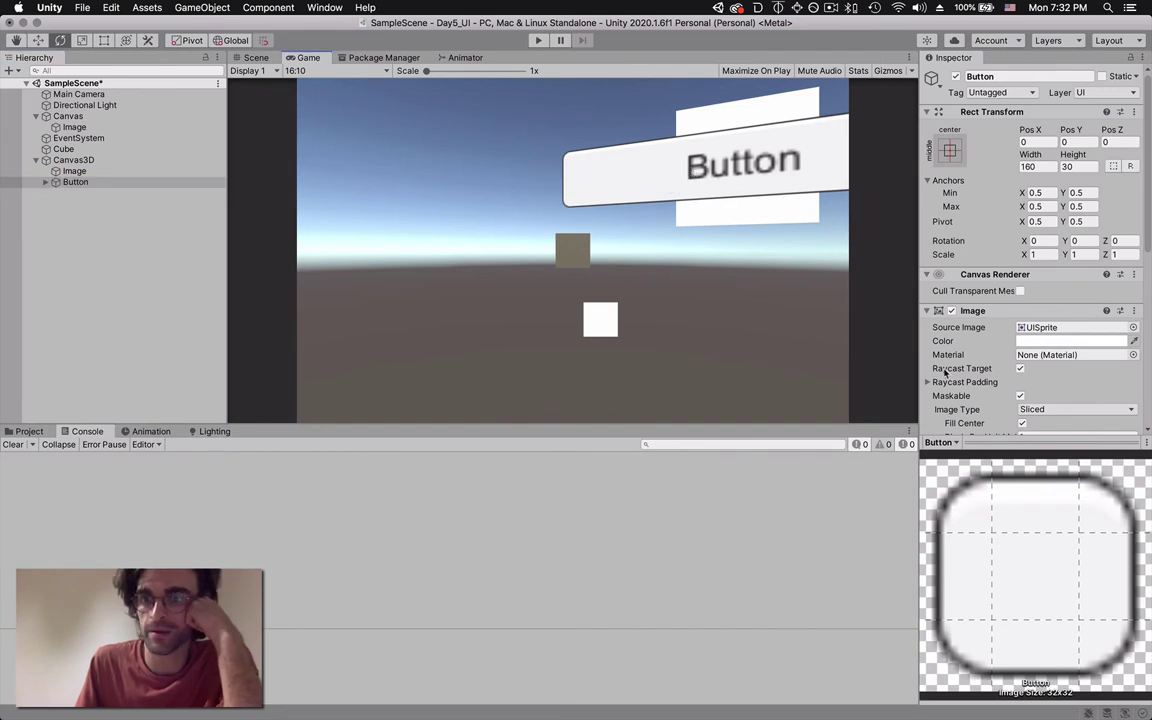
{"action": "scroll", "coordinate": [982, 357], "scroll_direction": "down", "scroll_amount": 3}
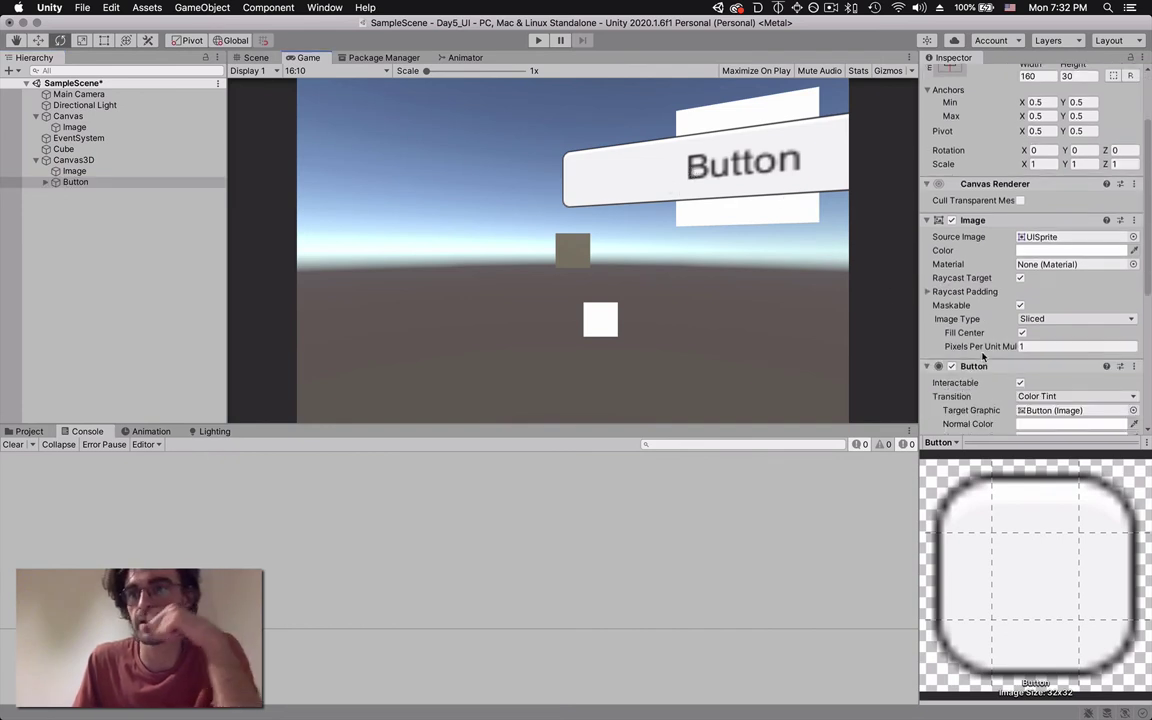
{"action": "scroll", "coordinate": [983, 357], "scroll_direction": "down", "scroll_amount": 3}
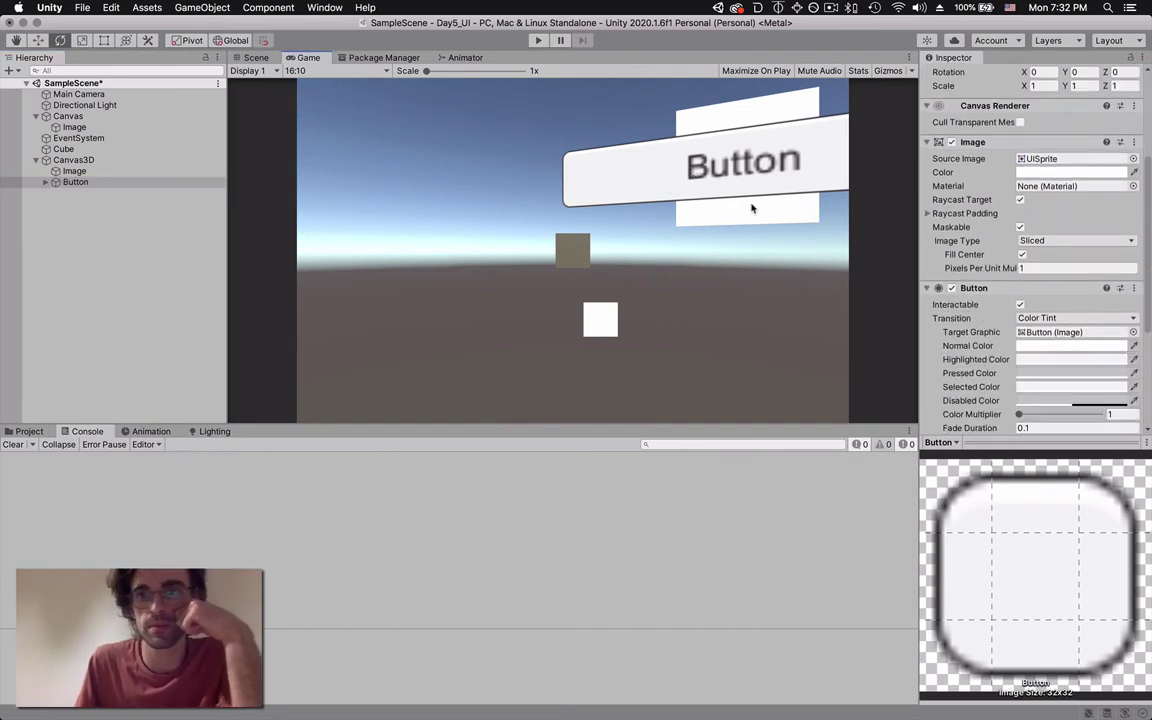
{"action": "left_click", "coordinate": [538, 40]}
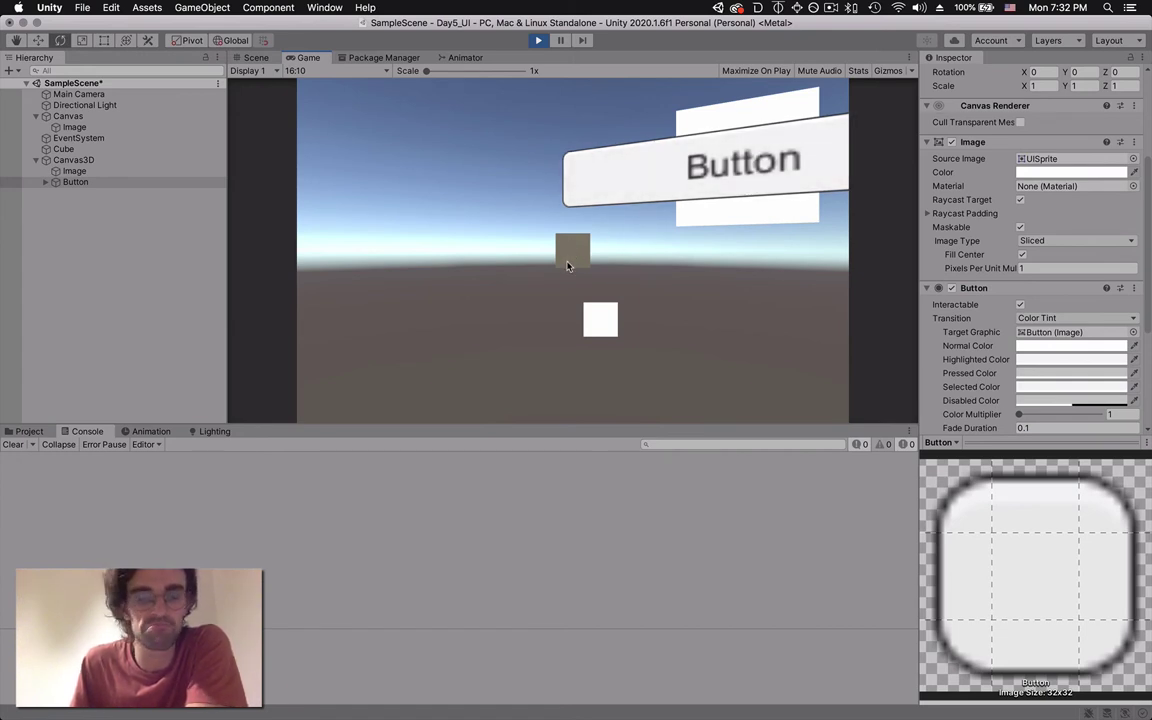
{"action": "left_click", "coordinate": [538, 42]}
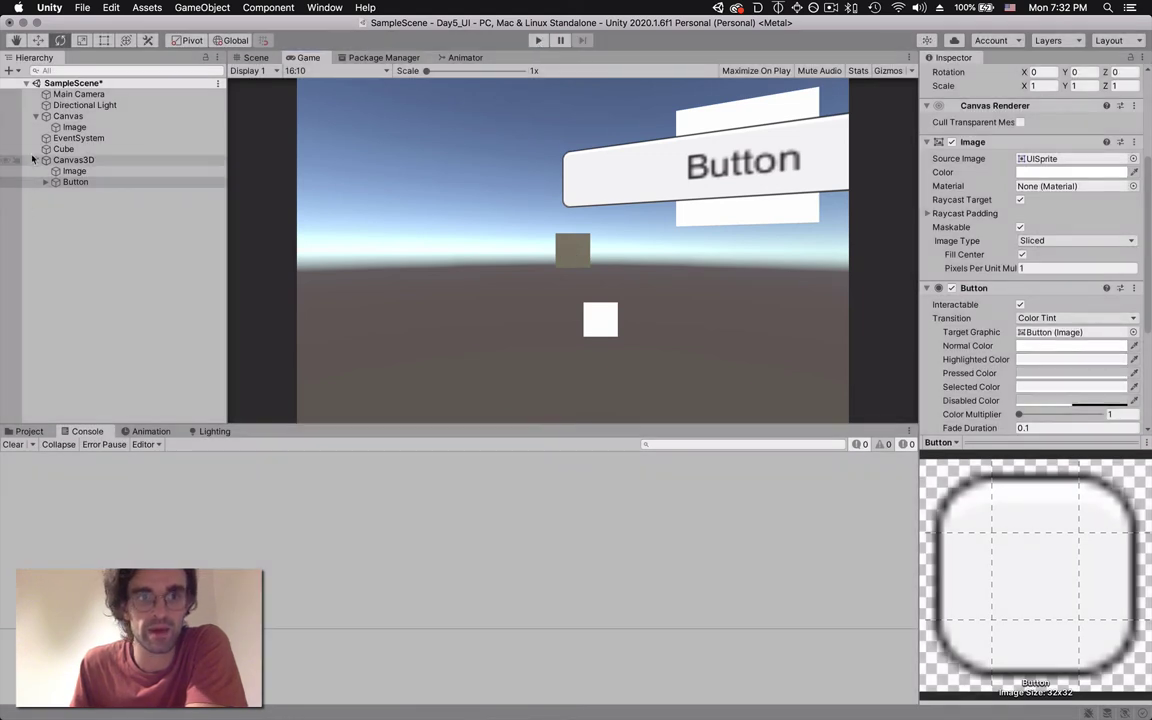
{"action": "left_click", "coordinate": [76, 138]}
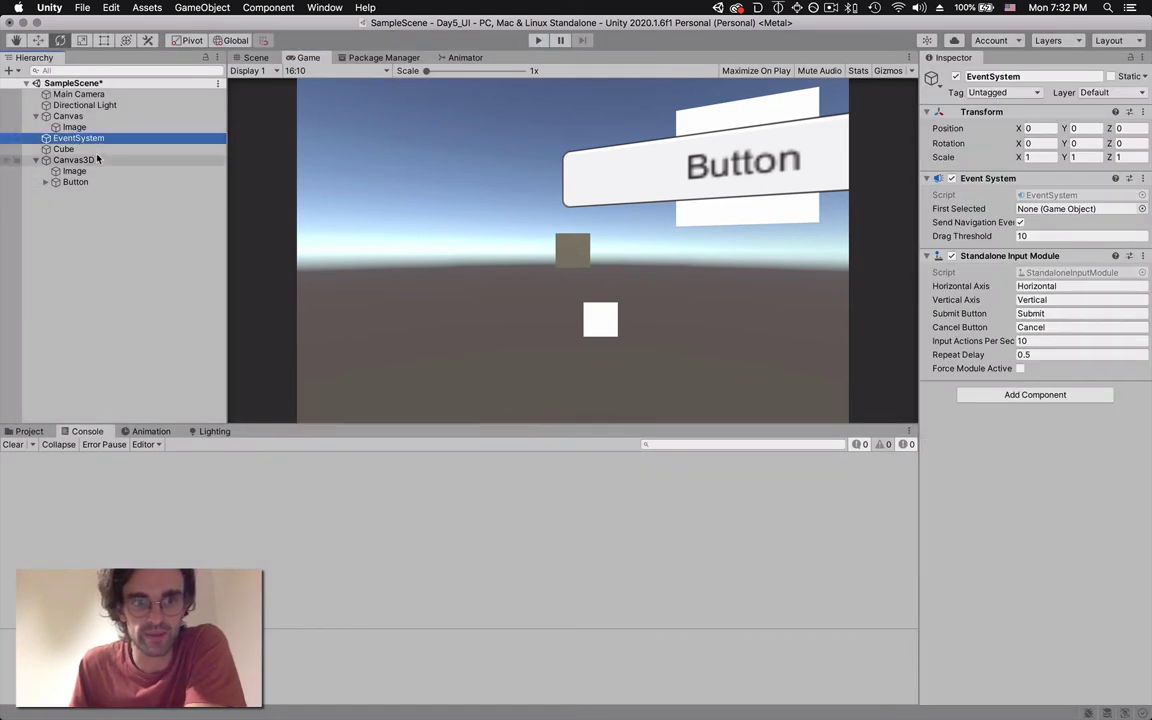
{"action": "left_click", "coordinate": [74, 160]}
{"action": "left_click", "coordinate": [74, 171]}
{"action": "left_click", "coordinate": [76, 182]}
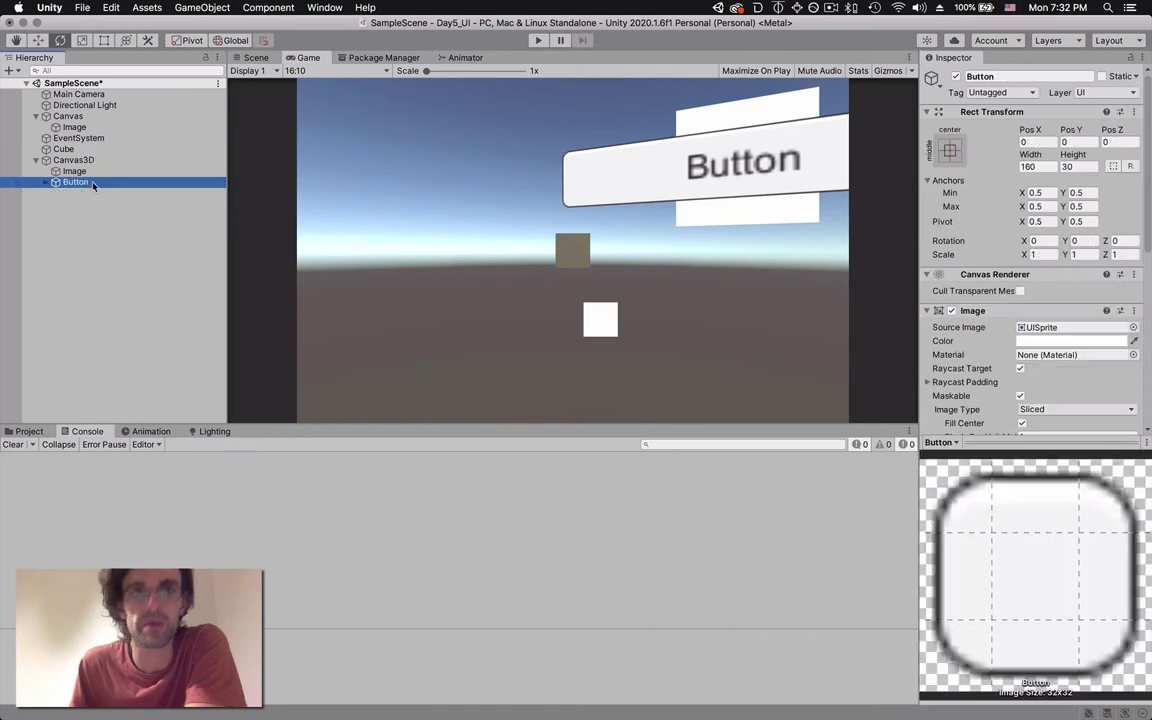
{"action": "left_click", "coordinate": [83, 171]}
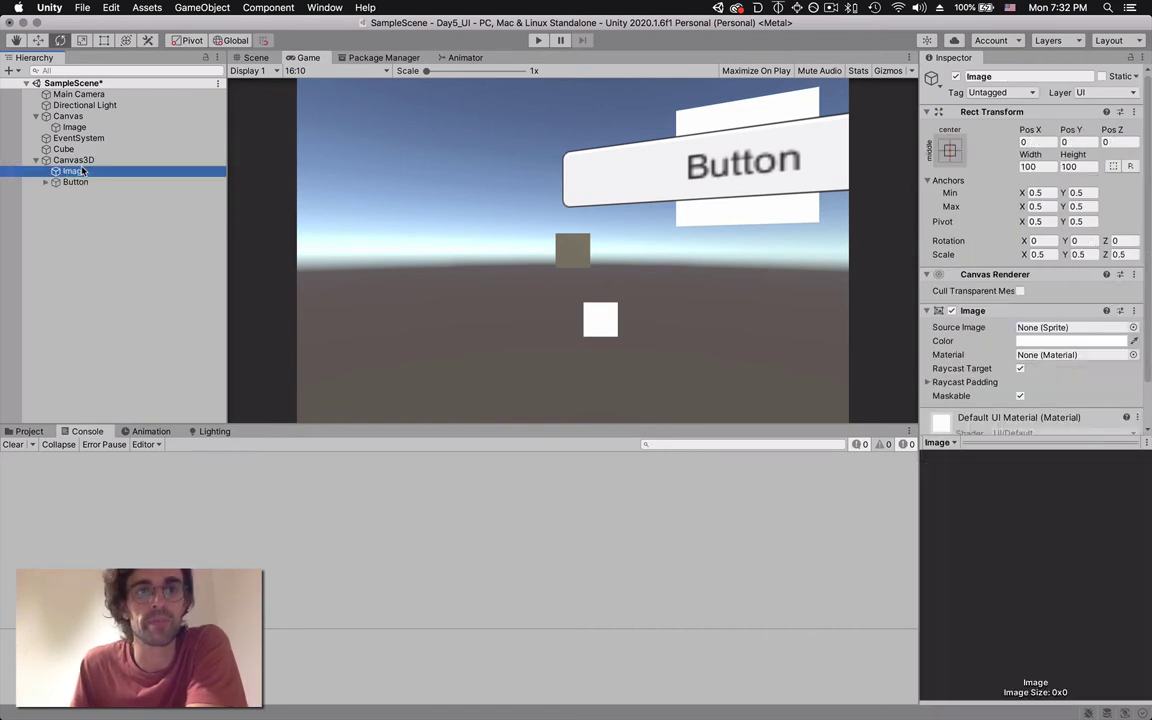